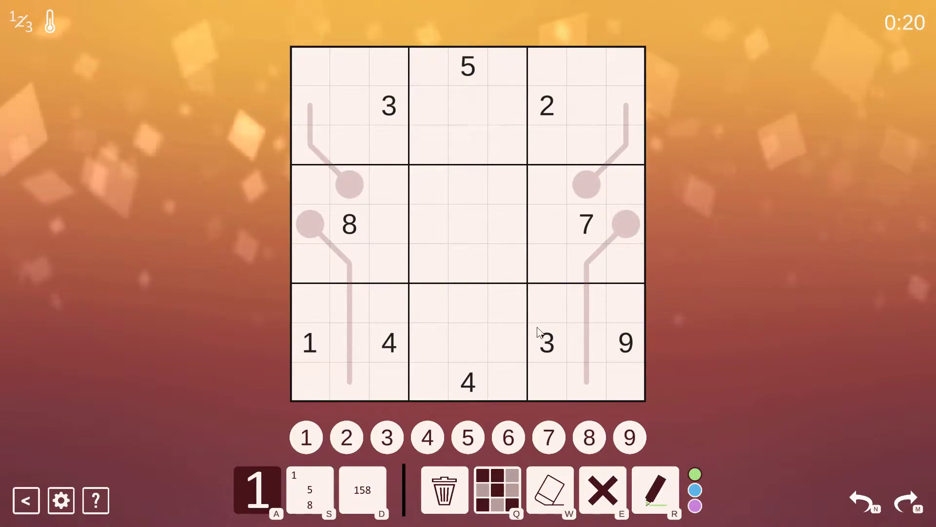
# Pencil candidates 2345 into the left thermometer bulb and 3456 into the cell below the 8.
pyautogui.click(302, 224)
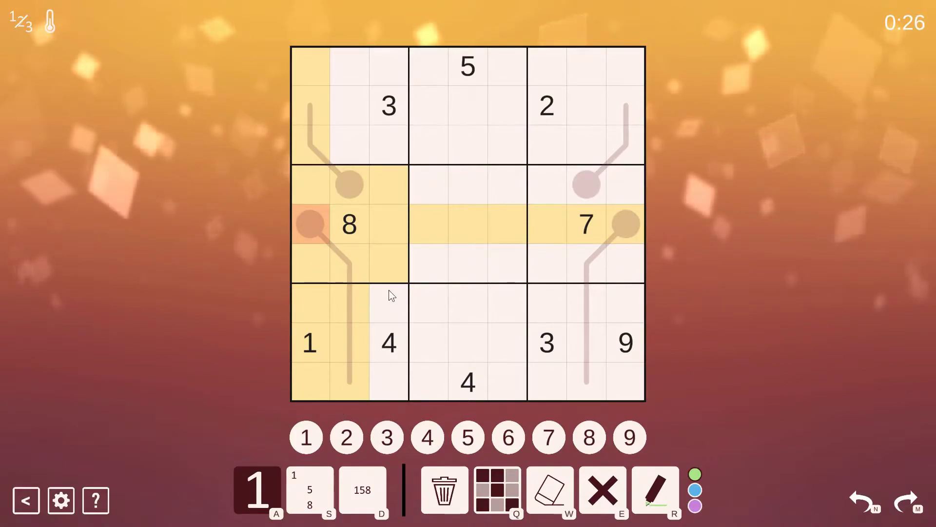
pyautogui.click(380, 491)
pyautogui.click(349, 438)
pyautogui.click(387, 437)
pyautogui.click(427, 437)
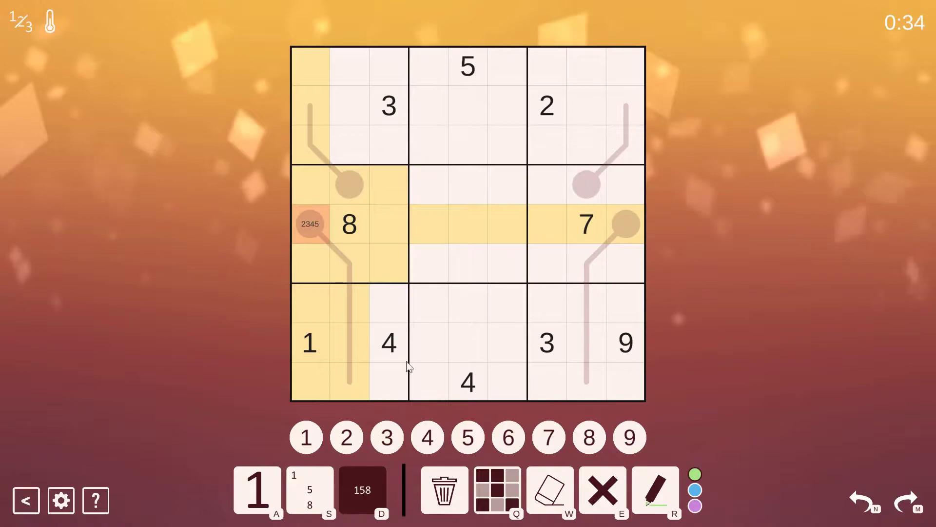
pyautogui.click(345, 264)
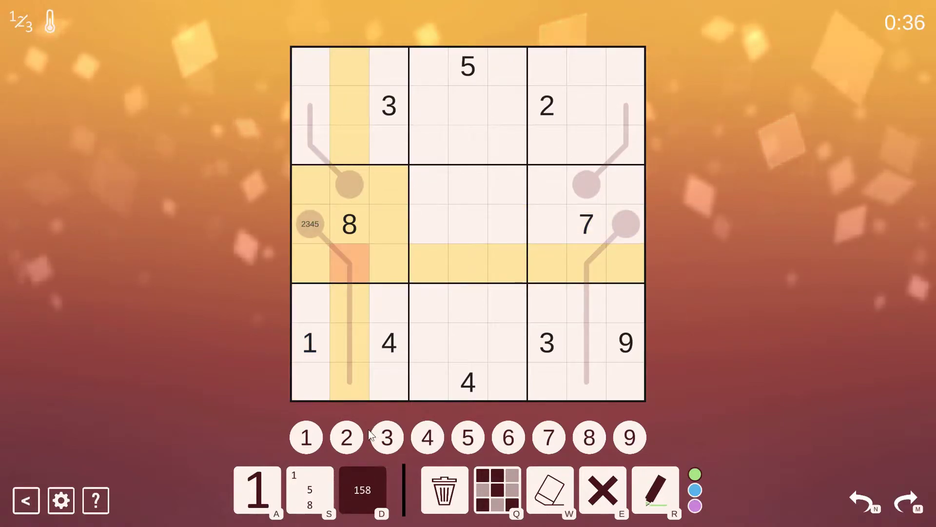
pyautogui.click(389, 438)
pyautogui.write('34')
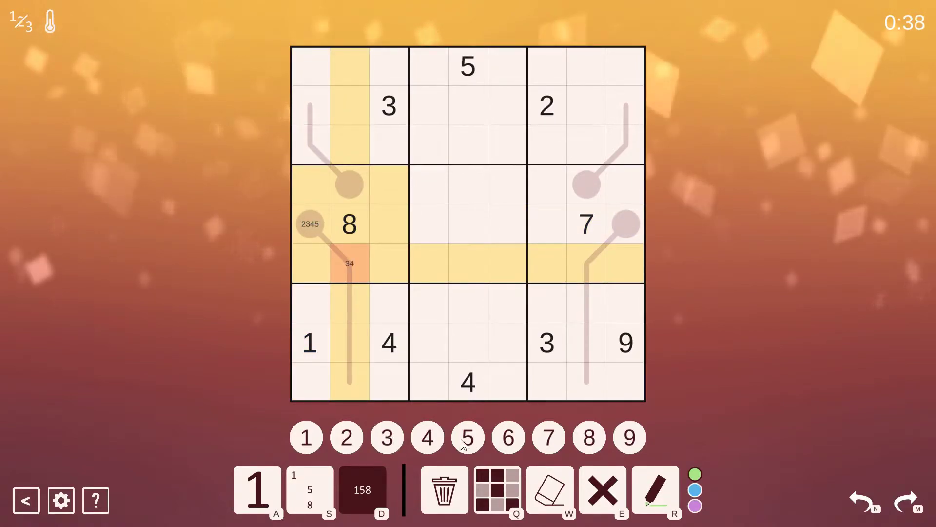
pyautogui.click(466, 439)
pyautogui.click(511, 439)
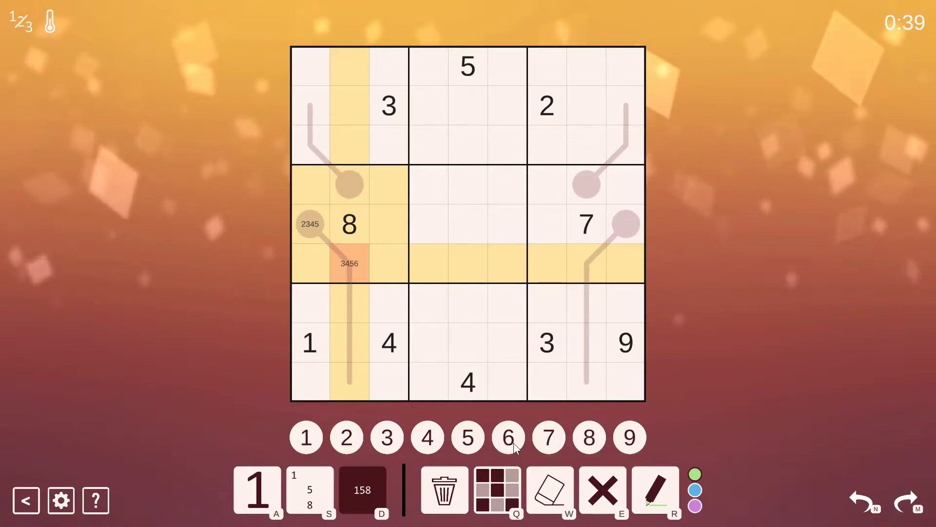
# Pencil candidates 567, 678 and 789 into the next three thermometer cells down to the tip.
pyautogui.click(353, 313)
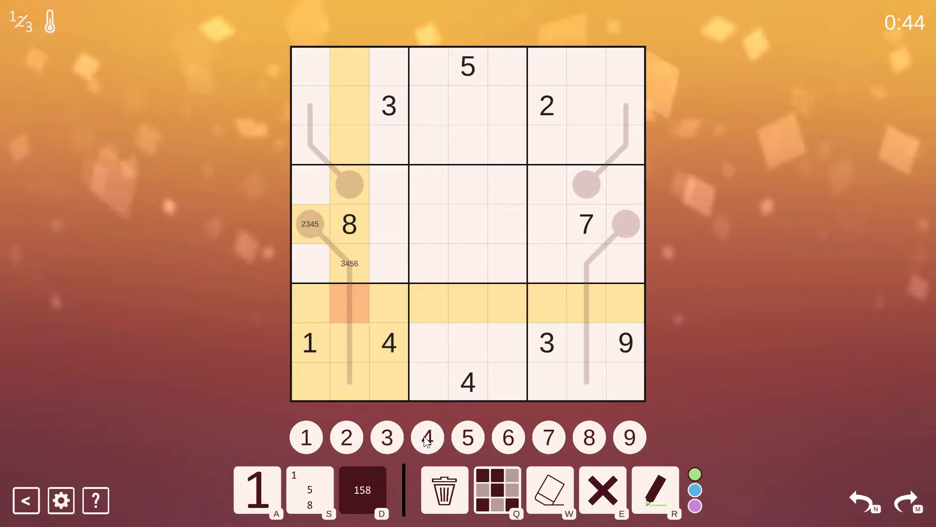
pyautogui.write('5')
pyautogui.click(504, 438)
pyautogui.click(547, 439)
pyautogui.click(344, 343)
pyautogui.write('6')
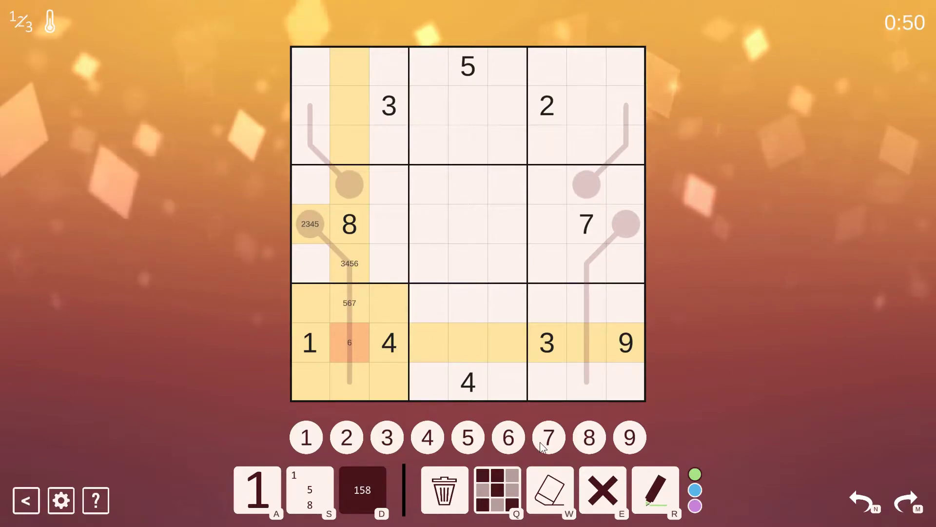
pyautogui.click(540, 442)
pyautogui.click(589, 437)
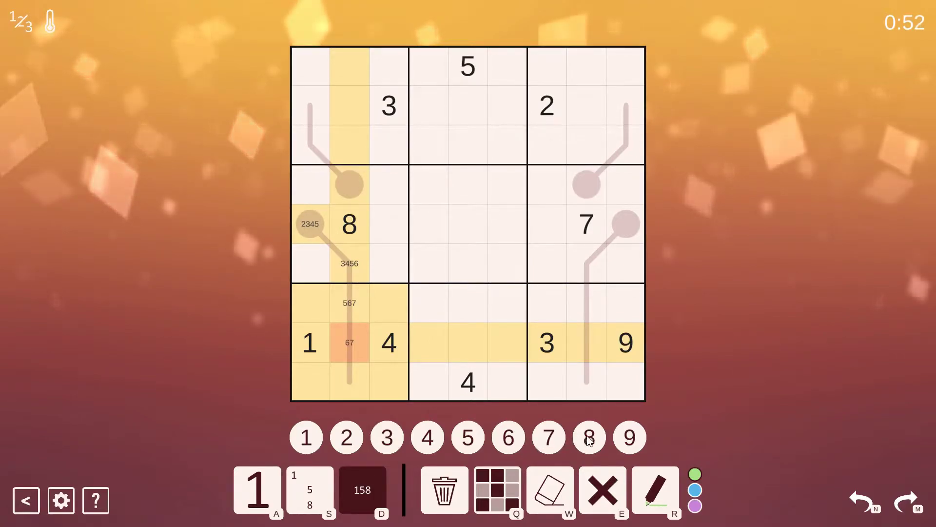
pyautogui.click(347, 378)
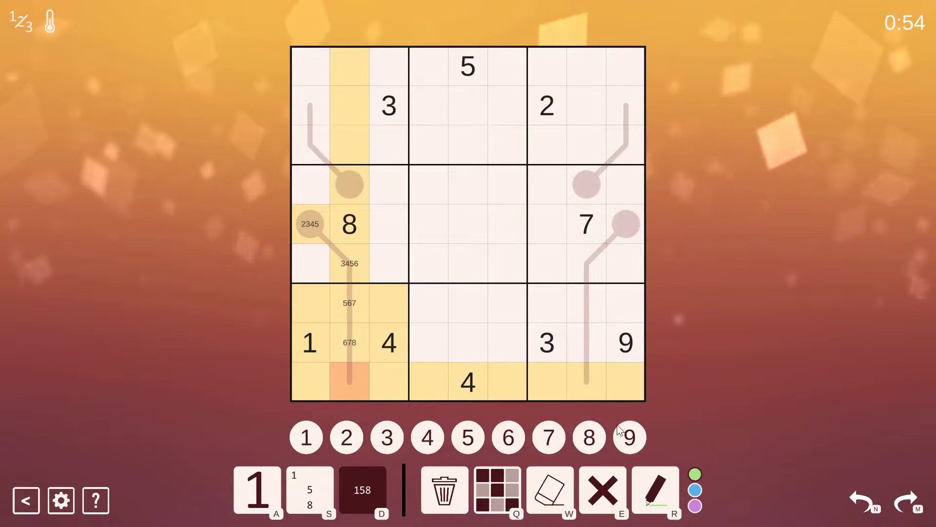
pyautogui.click(548, 438)
pyautogui.click(589, 438)
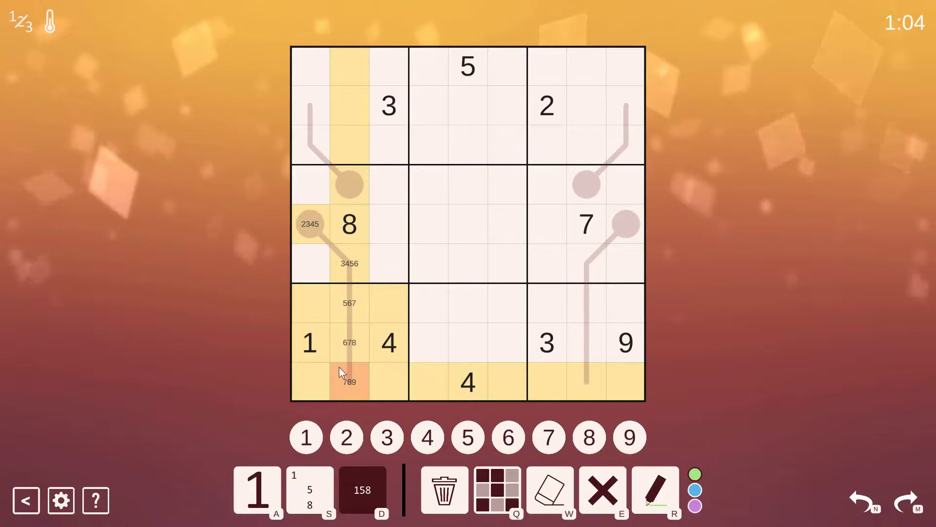
# Enter 5, 7 and 9 in the thermometer's three lower cells.
pyautogui.click(350, 348)
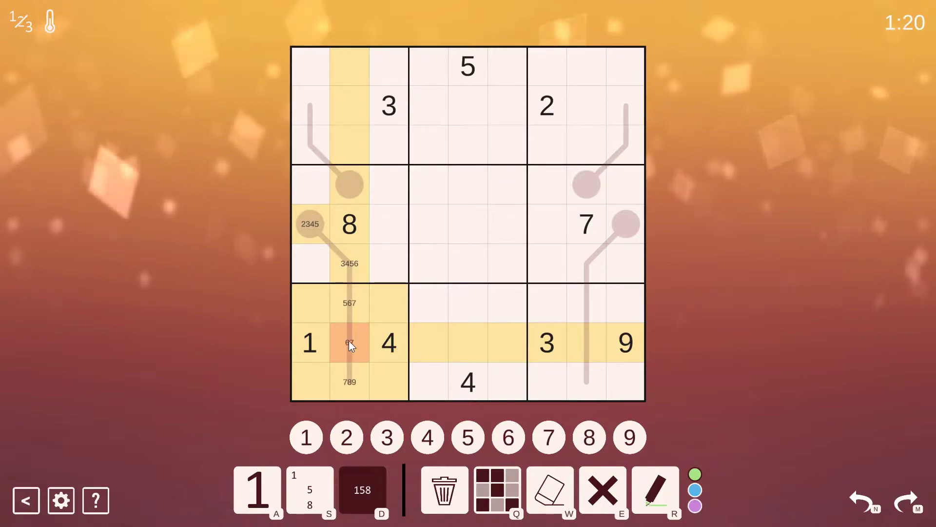
pyautogui.click(353, 303)
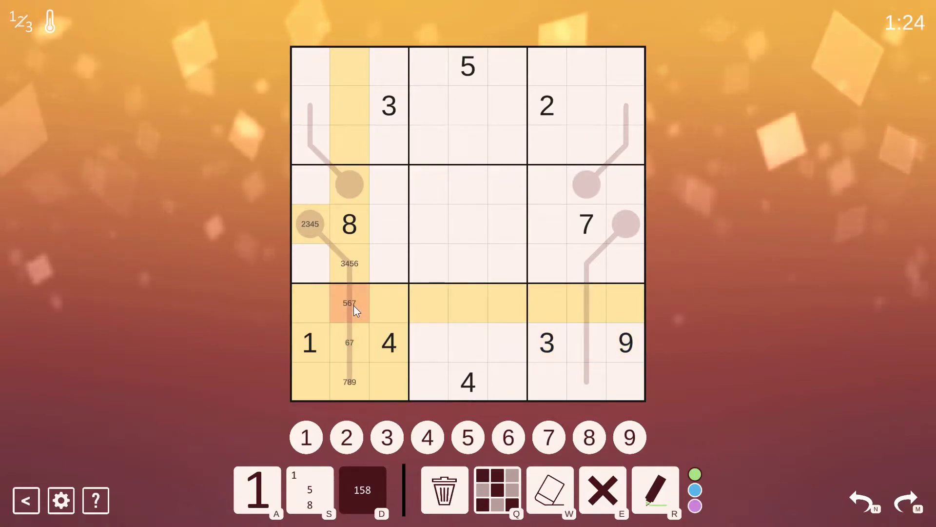
pyautogui.click(256, 480)
pyautogui.click(469, 439)
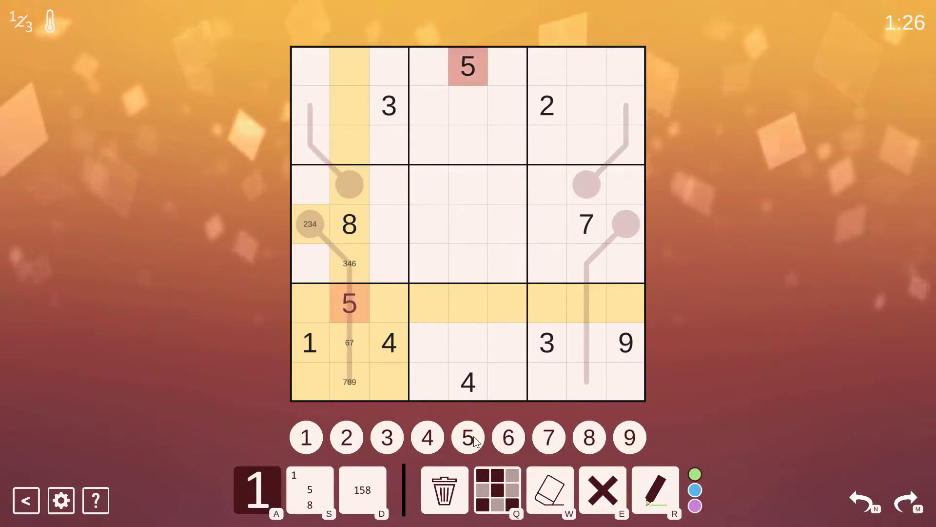
pyautogui.click(361, 346)
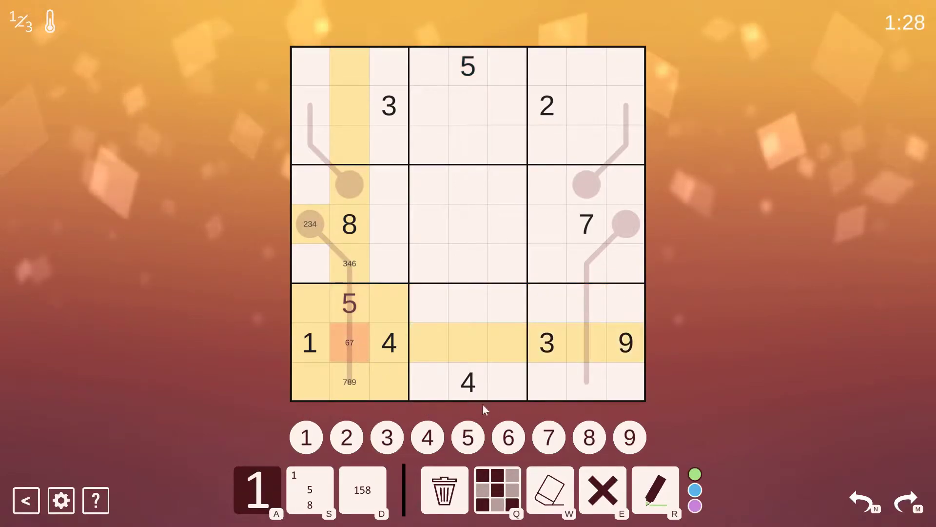
pyautogui.click(548, 436)
pyautogui.click(351, 379)
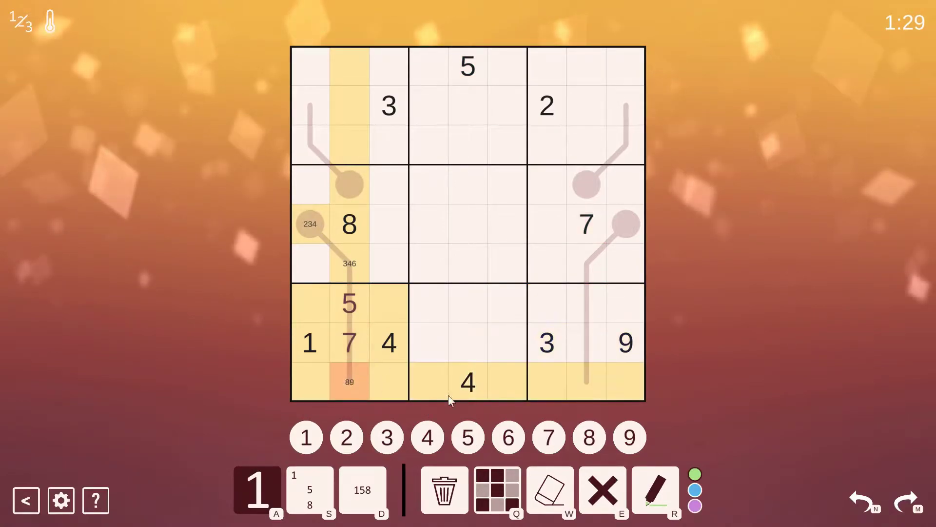
pyautogui.click(631, 436)
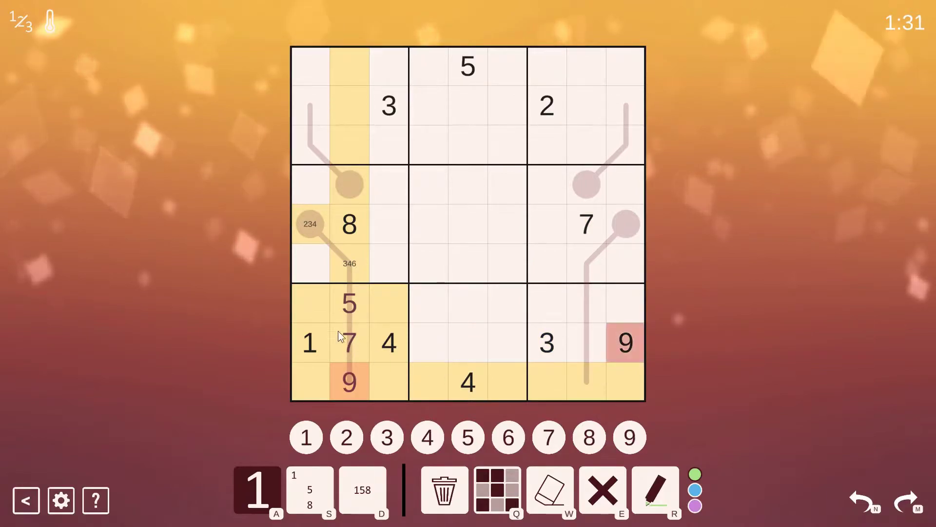
# Enter 3 in the cell below the 8 and 2 in the circled bulb.
pyautogui.click(355, 265)
pyautogui.click(387, 439)
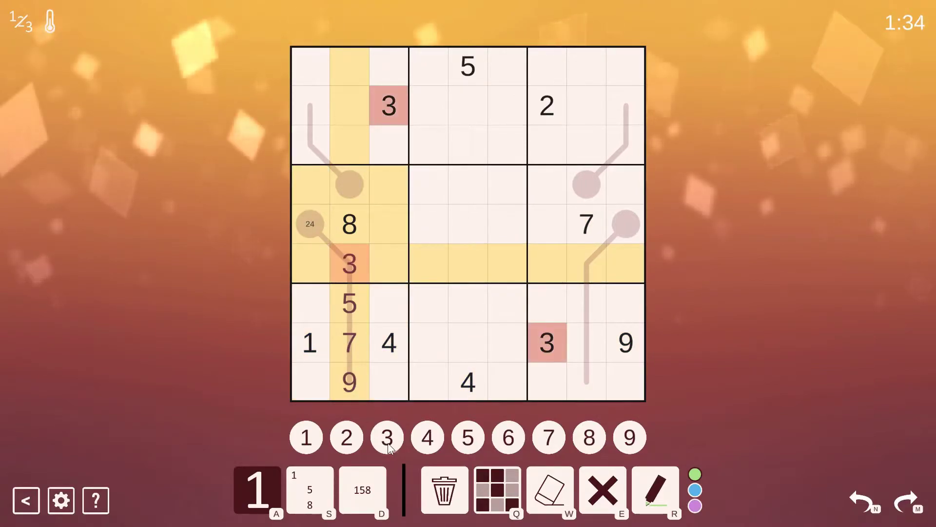
pyautogui.click(309, 226)
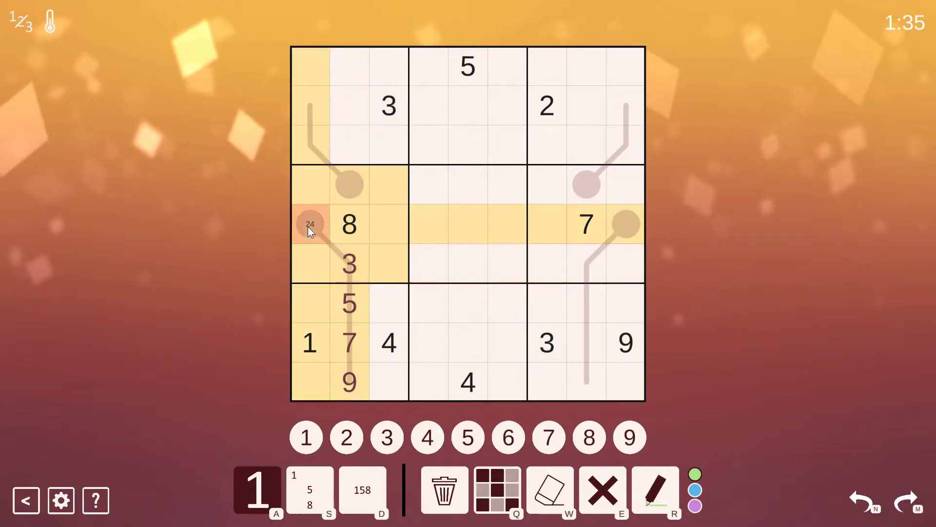
pyautogui.click(350, 447)
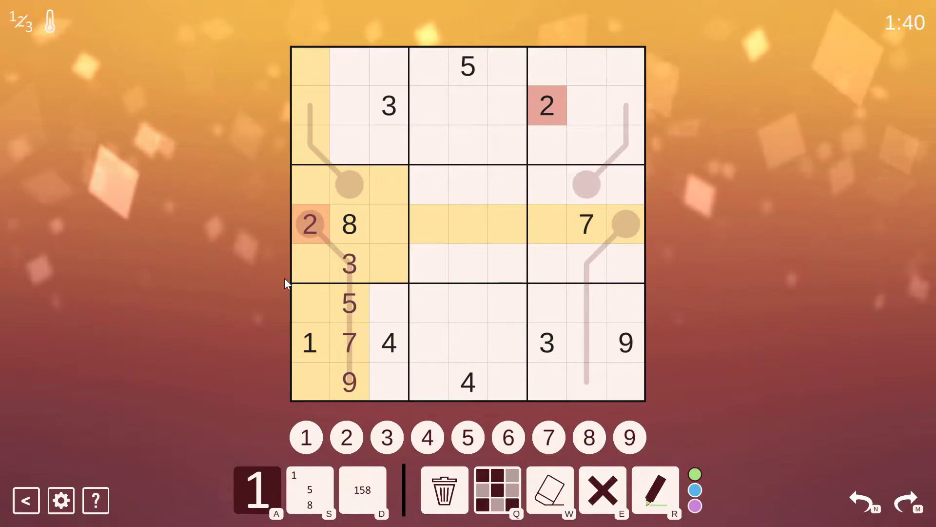
# Pencil candidates 1345 into the right thermometer bulb and 2456 into the cell below the 7.
pyautogui.click(633, 225)
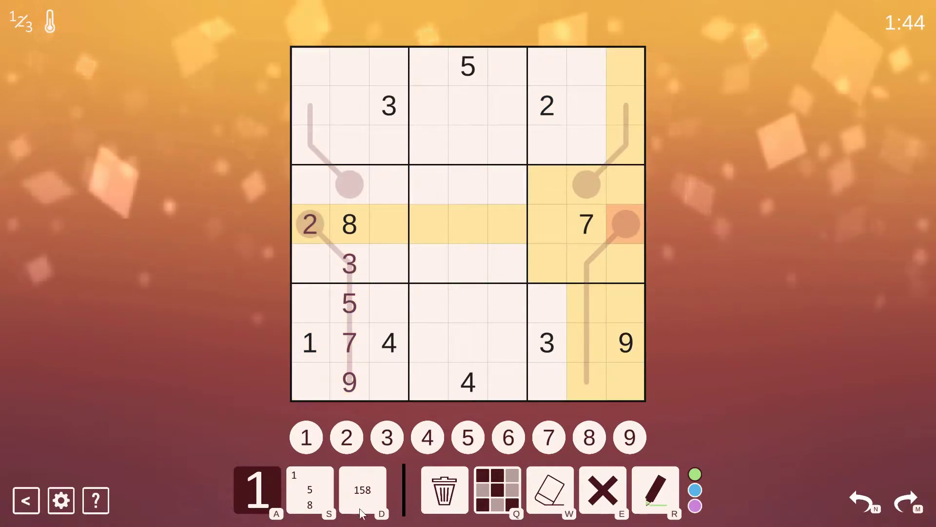
pyautogui.press('d')
pyautogui.click(308, 439)
pyautogui.write('13')
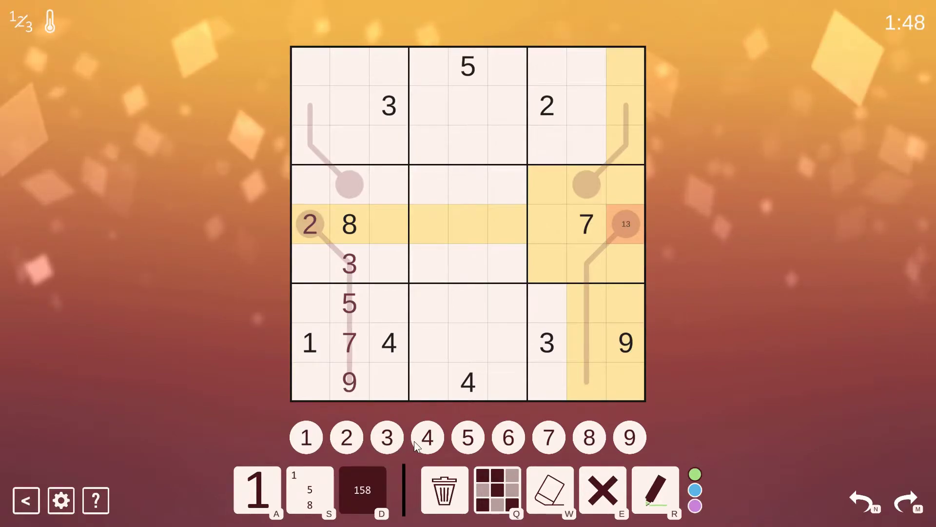
pyautogui.click(425, 440)
pyautogui.write('4')
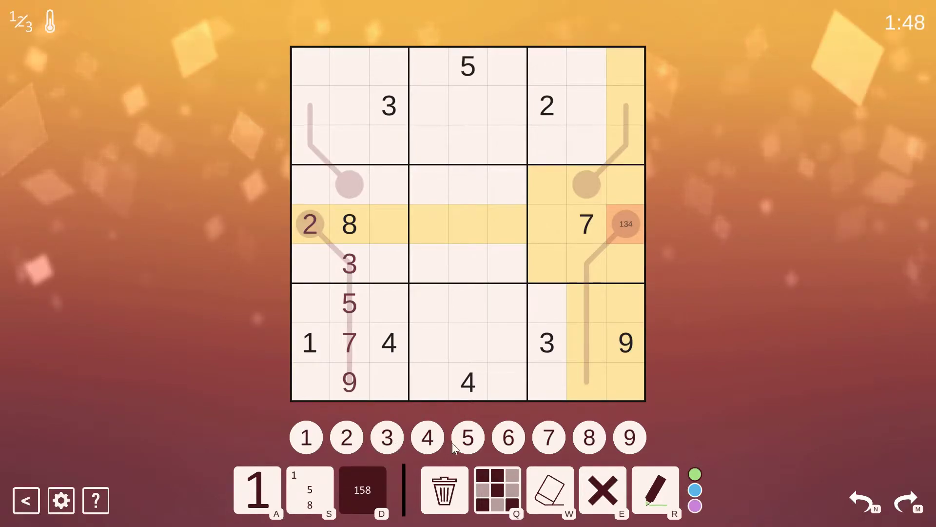
pyautogui.click(455, 443)
pyautogui.click(592, 260)
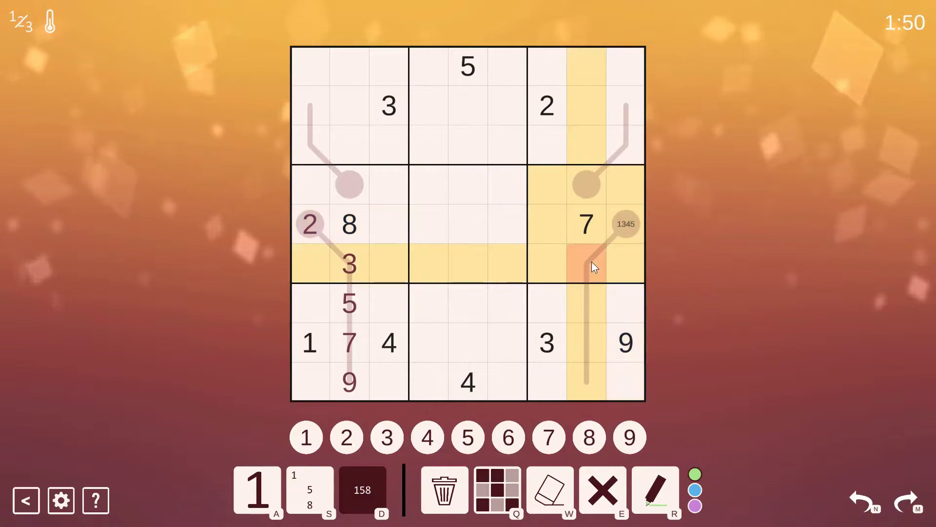
pyautogui.click(349, 431)
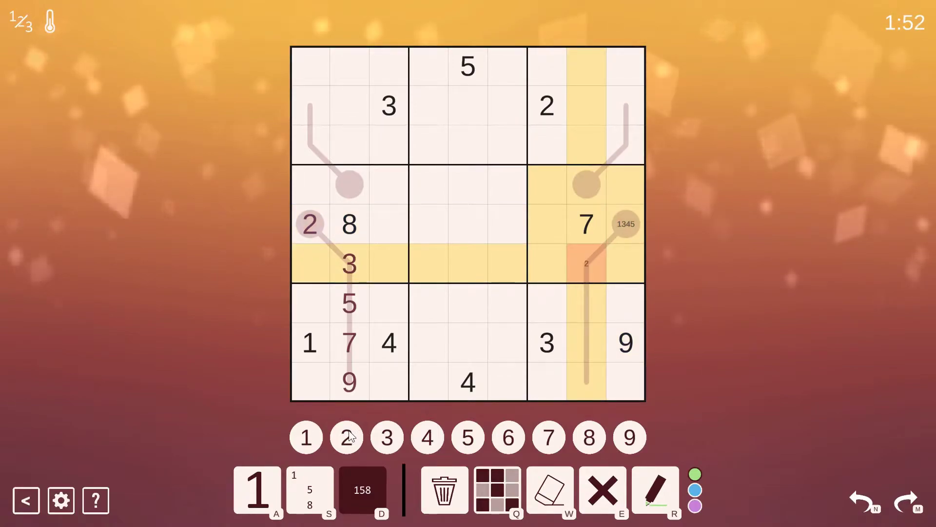
pyautogui.click(423, 437)
pyautogui.click(467, 438)
pyautogui.click(505, 439)
# Note candidates 467 in the next cell down and 5 in the cell between 3 and 9.
pyautogui.click(596, 290)
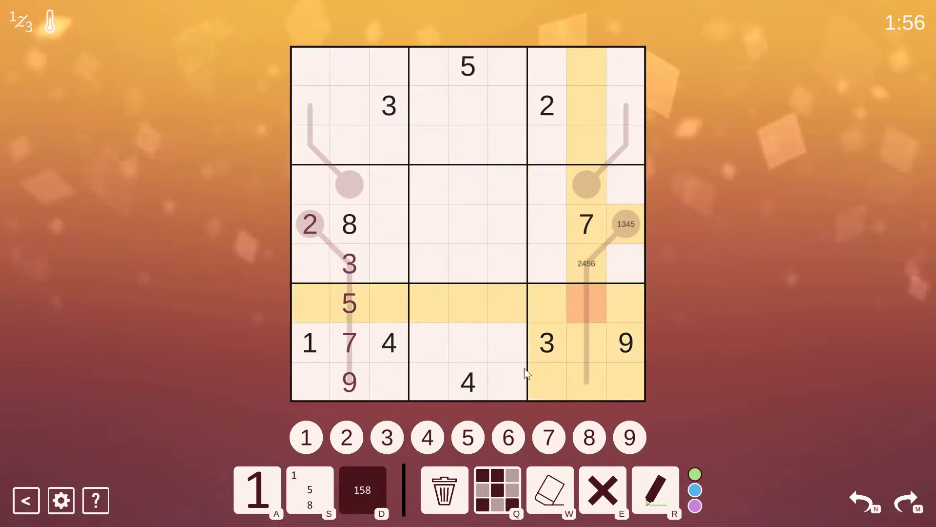
pyautogui.click(431, 445)
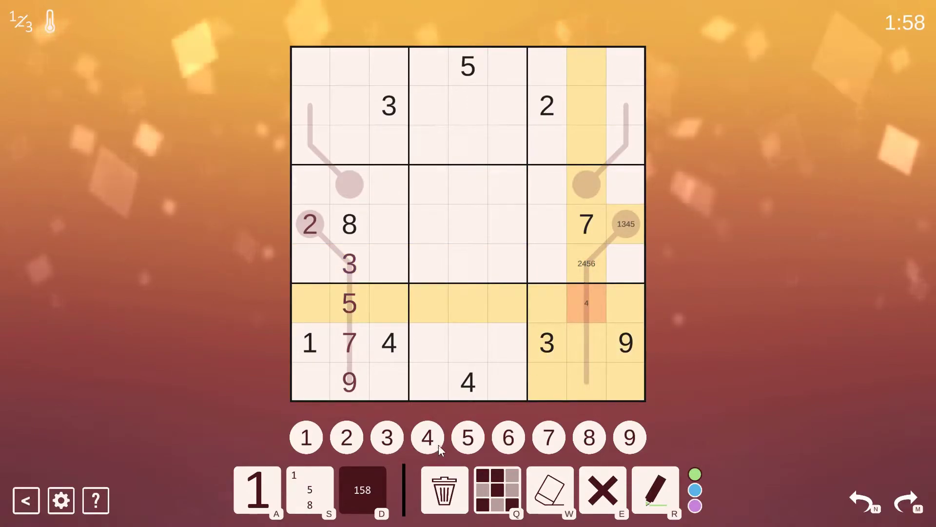
pyautogui.click(509, 439)
pyautogui.click(552, 440)
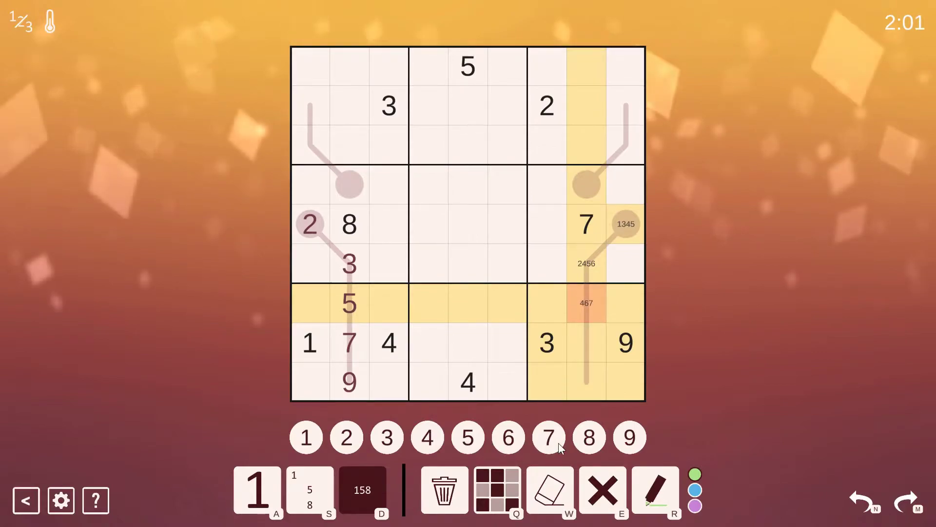
pyautogui.click(576, 346)
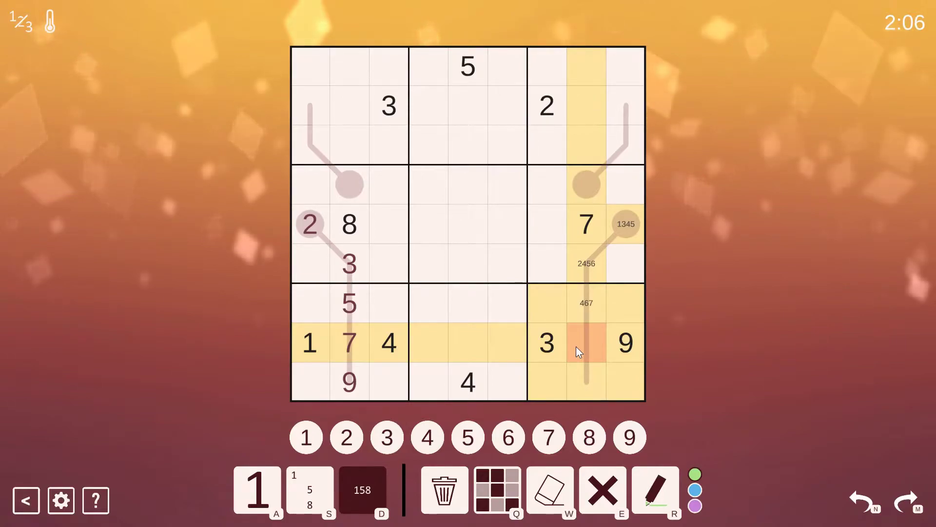
pyautogui.click(468, 435)
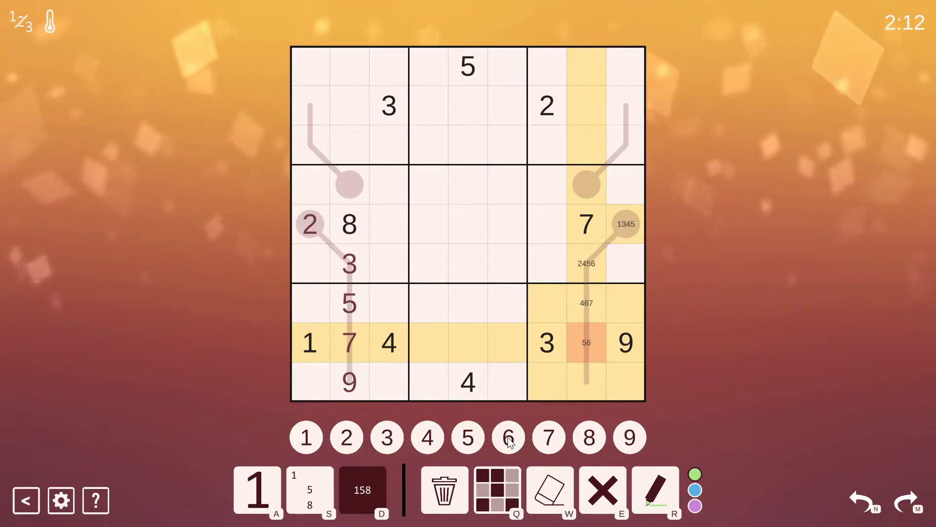
# Pencil 678 into the thermometer tip and remove 7 from the 467 cell.
pyautogui.click(592, 380)
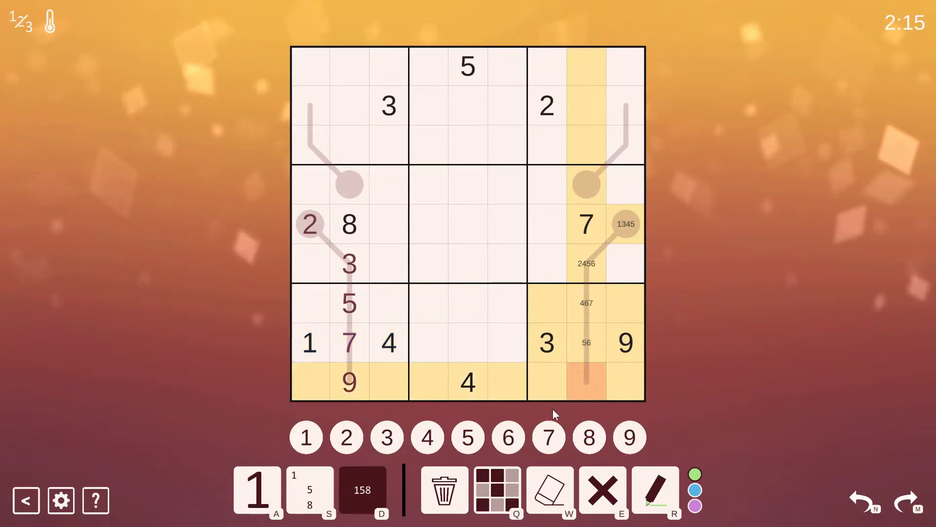
pyautogui.click(509, 438)
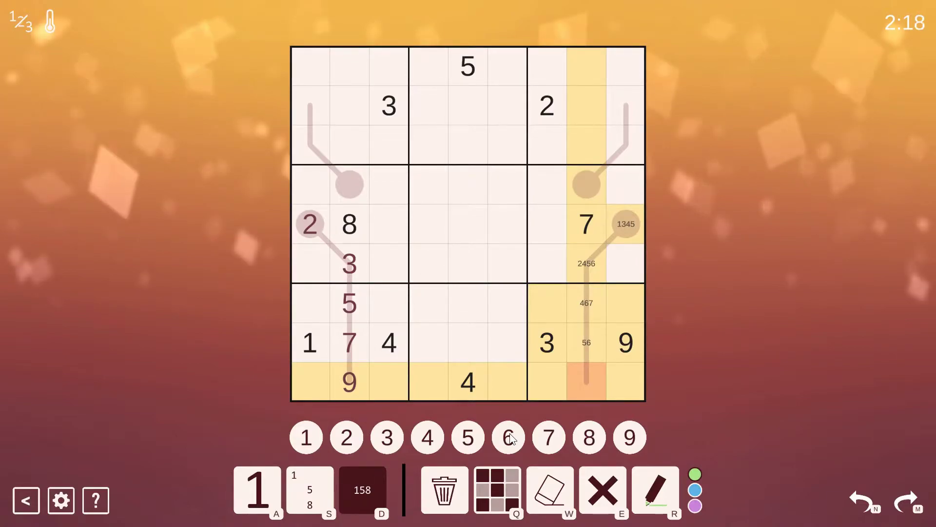
pyautogui.click(549, 438)
pyautogui.click(589, 440)
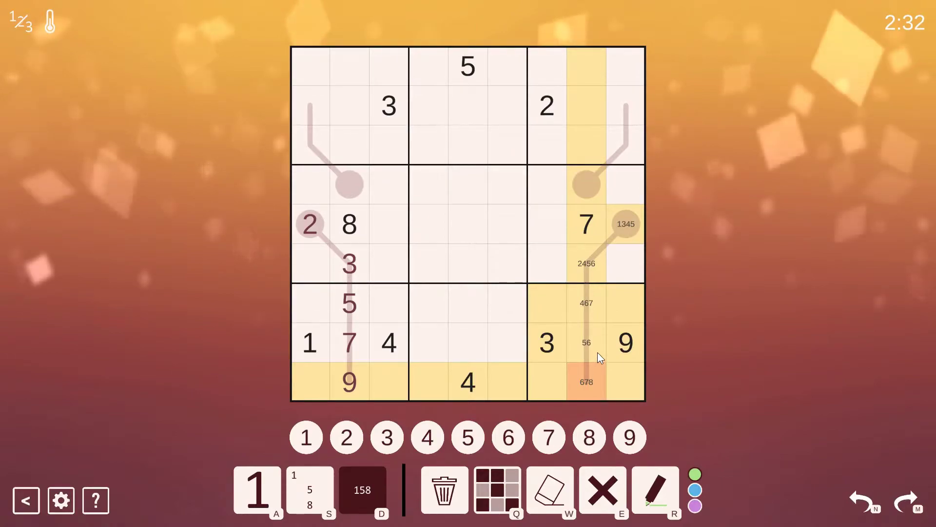
pyautogui.click(593, 301)
pyautogui.click(550, 437)
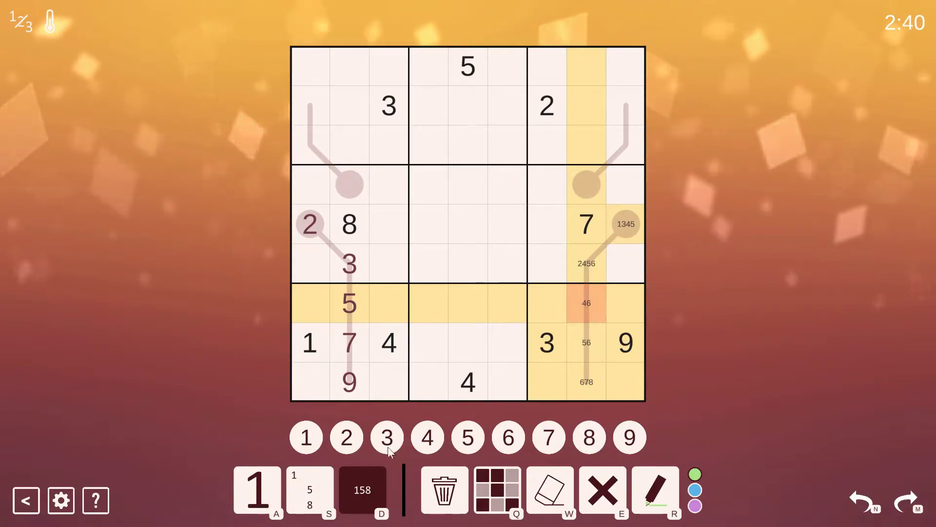
# In digit mode, place 4, 6 and 8 down the right thermometer, then 2 and 1 above.
pyautogui.press('a')
pyautogui.click(418, 444)
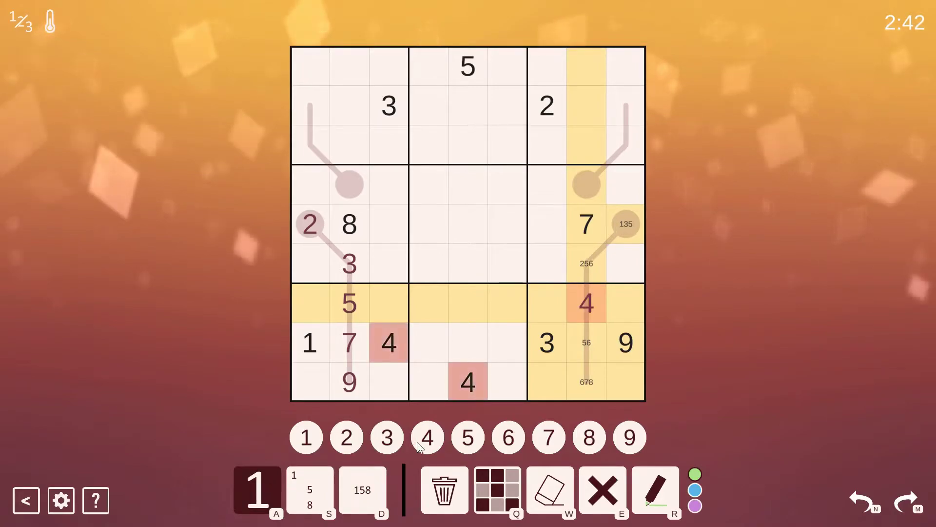
pyautogui.click(582, 354)
pyautogui.click(514, 441)
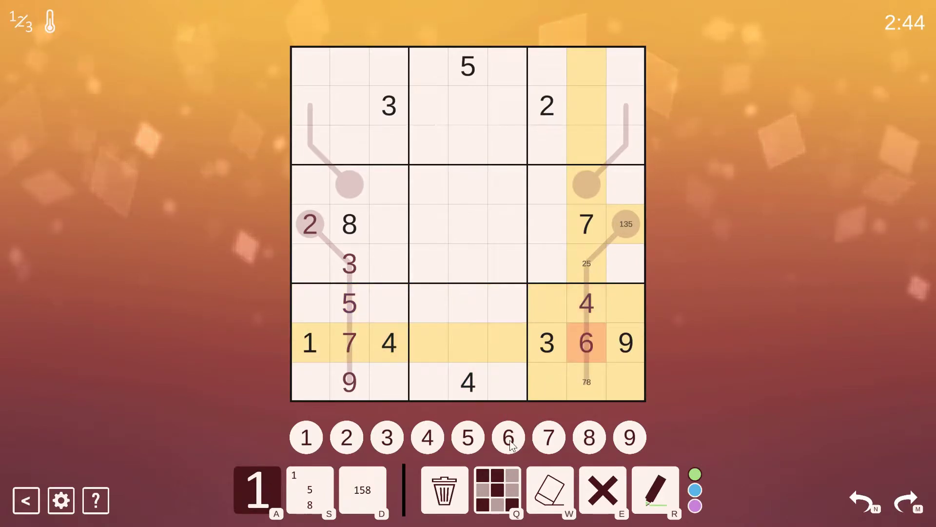
pyautogui.click(596, 386)
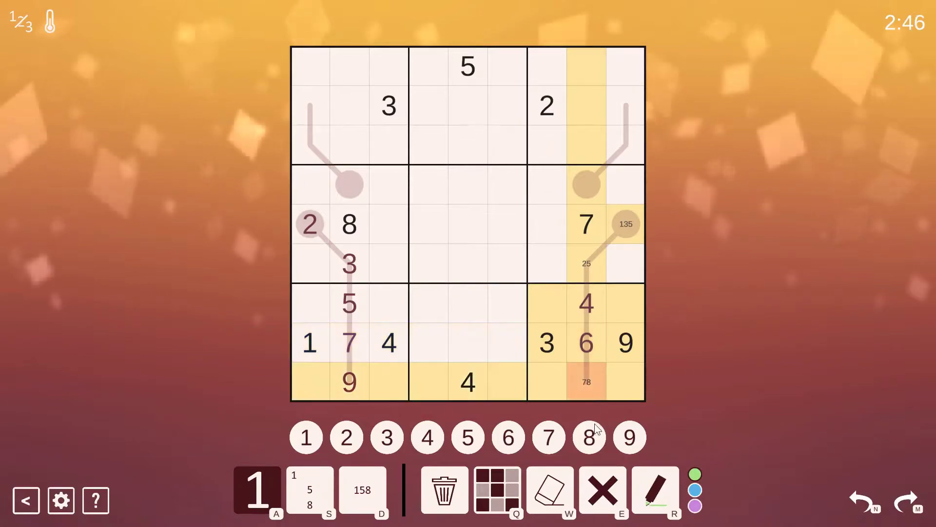
pyautogui.click(589, 437)
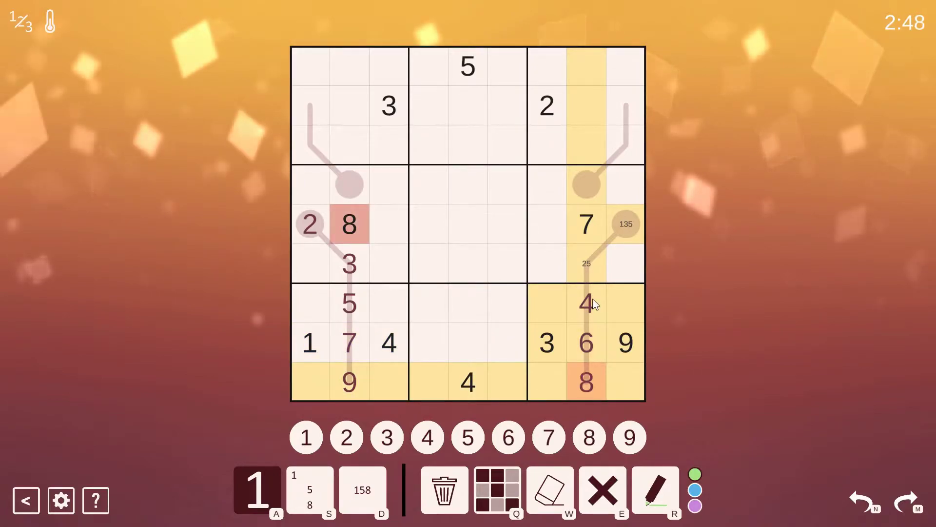
pyautogui.click(593, 259)
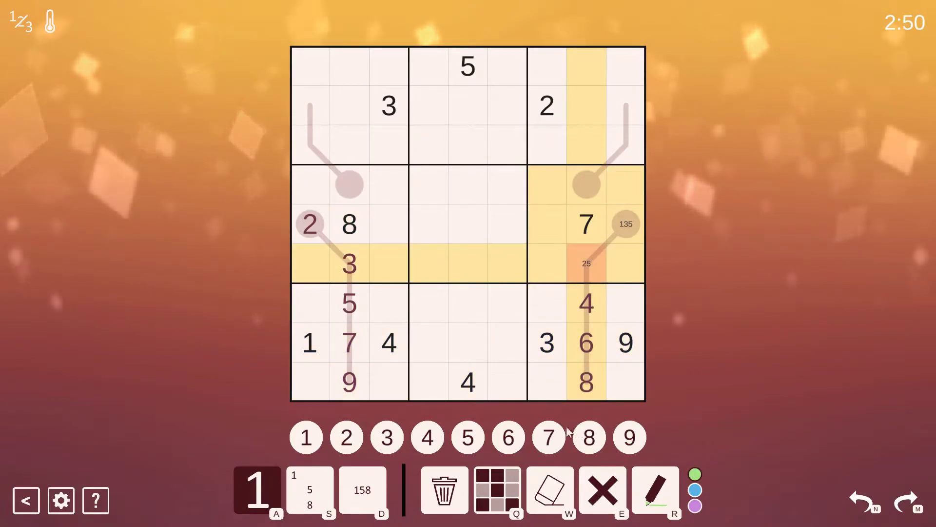
pyautogui.click(347, 437)
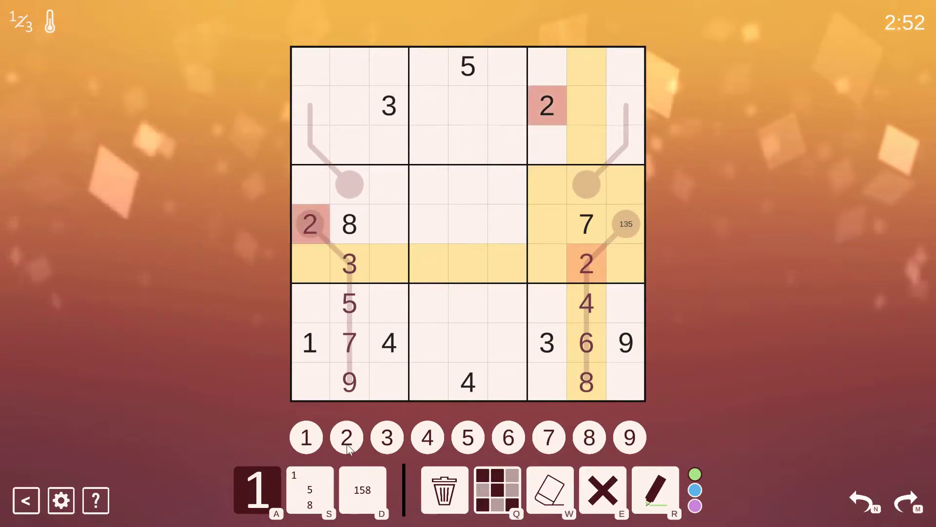
pyautogui.click(634, 222)
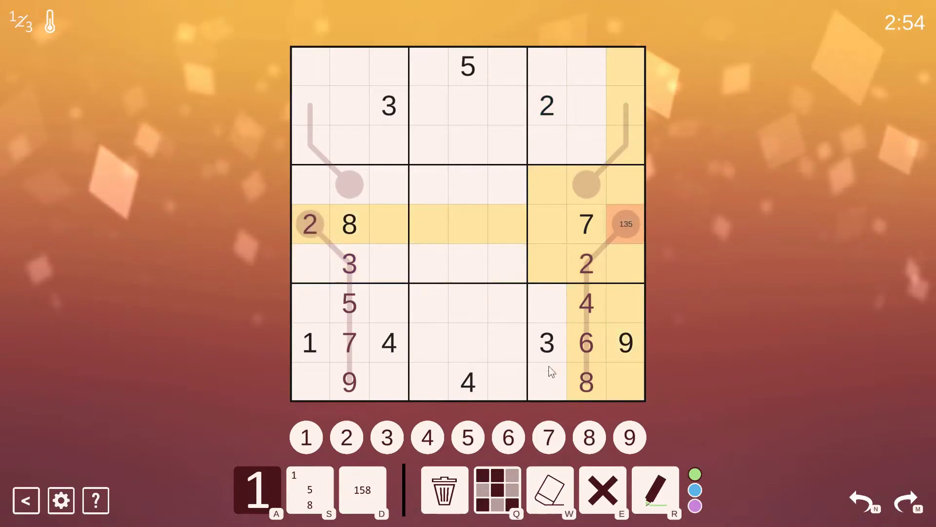
pyautogui.click(308, 439)
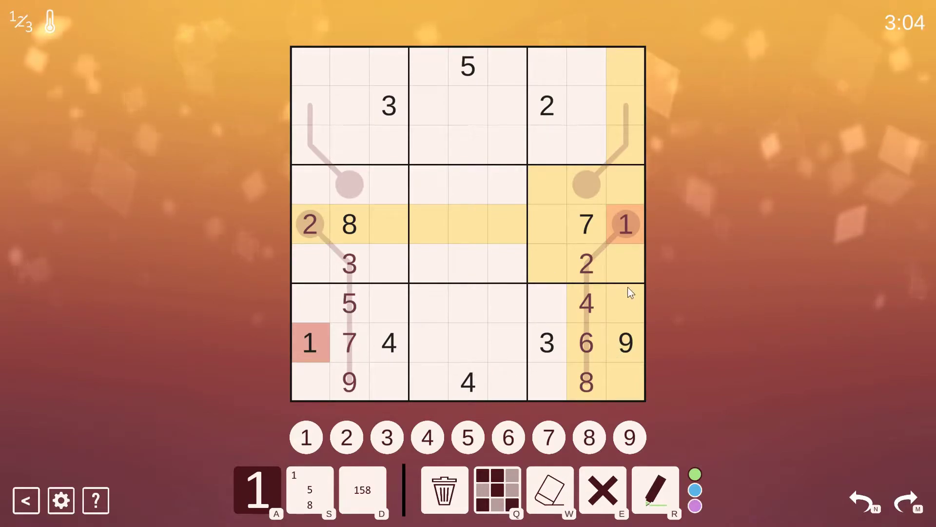
# Corner-mark 3 in column 1 of the bottom-left box and row 7 of the bottom-middle box.
pyautogui.click(626, 232)
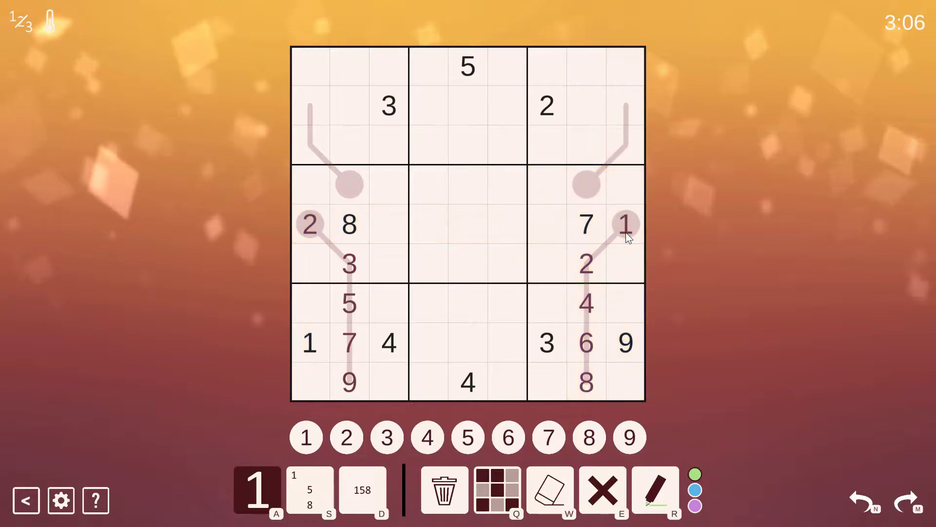
pyautogui.click(624, 232)
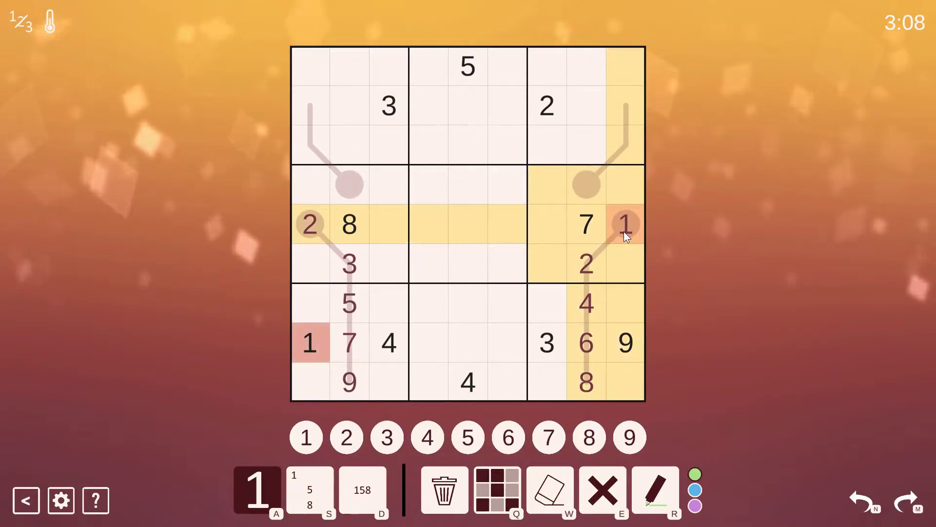
pyautogui.click(583, 177)
pyautogui.click(362, 189)
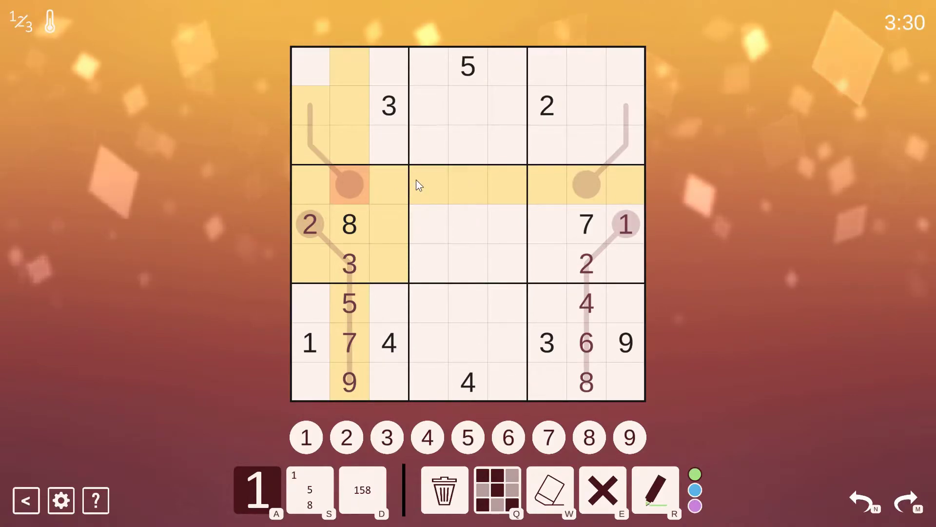
pyautogui.click(544, 343)
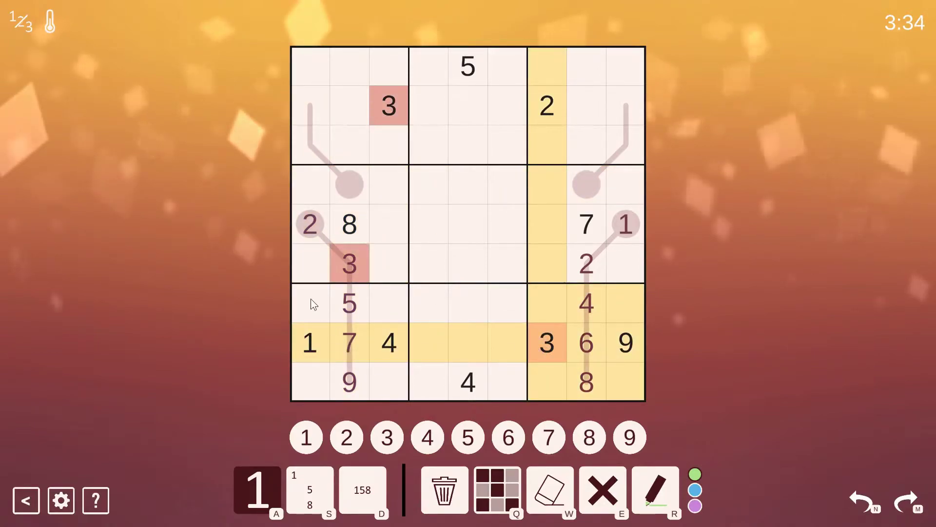
pyautogui.moveTo(305, 299); pyautogui.dragTo(302, 368)
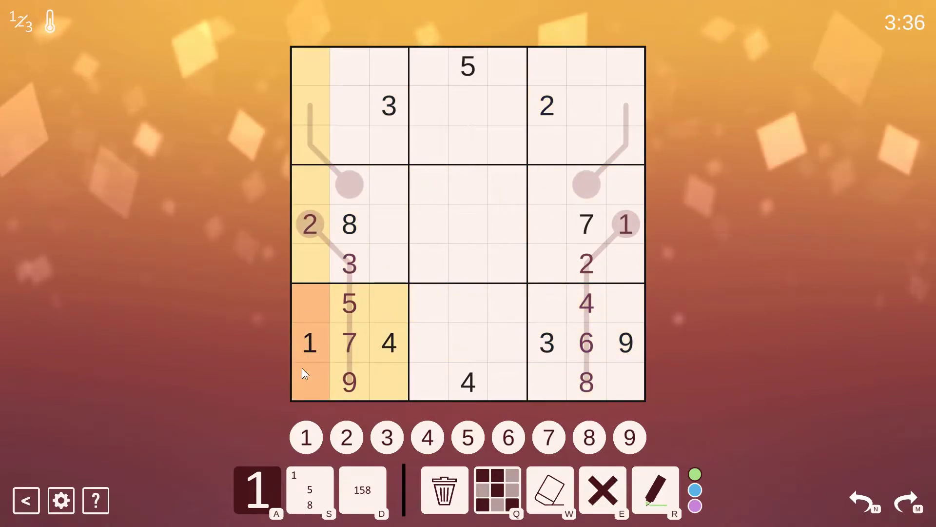
pyautogui.click(398, 438)
pyautogui.click(551, 348)
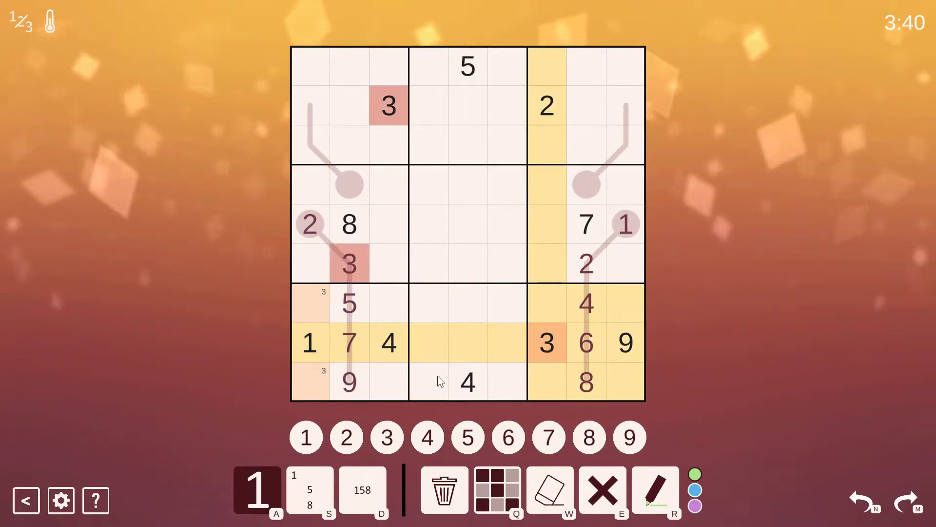
pyautogui.moveTo(429, 313)
pyautogui.mouseDown()
pyautogui.moveTo(430, 302)
pyautogui.moveTo(506, 299)
pyautogui.mouseUp()
pyautogui.click(387, 438)
# Enter 3 in r9c1, 6 in r9c3, 2 in r7c3 and 8 in r7c1.
pyautogui.click(317, 389)
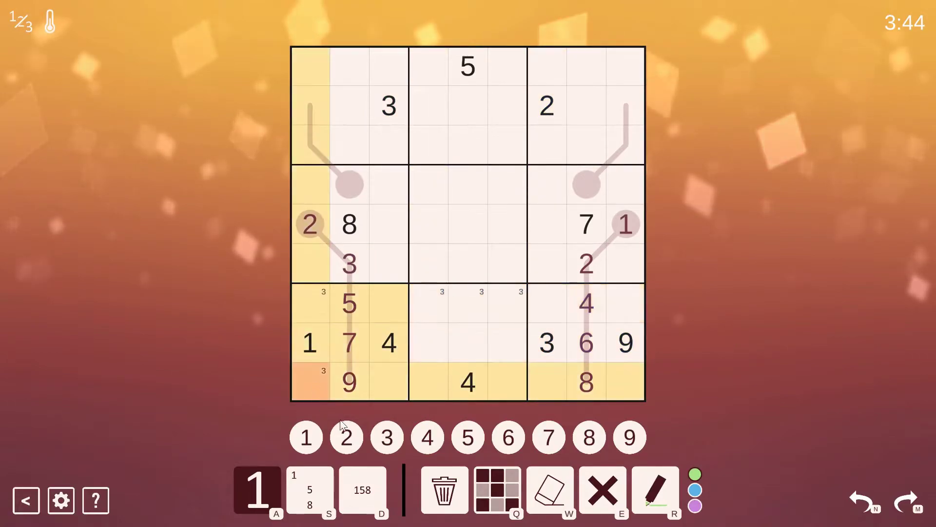
pyautogui.click(390, 432)
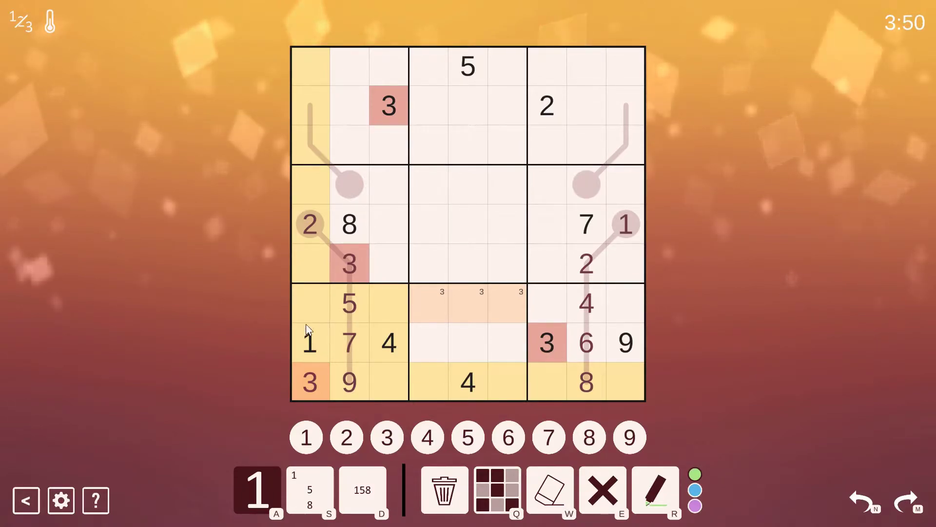
pyautogui.click(390, 379)
pyautogui.click(510, 438)
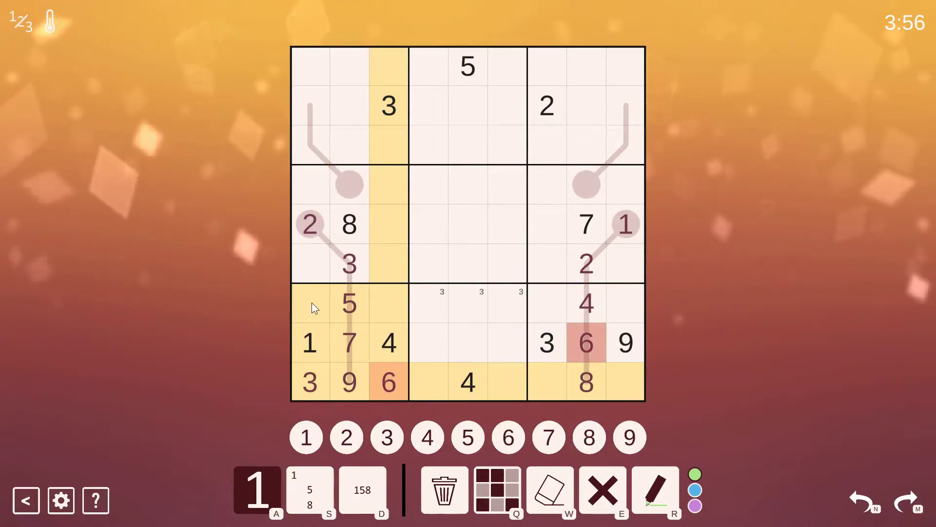
pyautogui.click(392, 306)
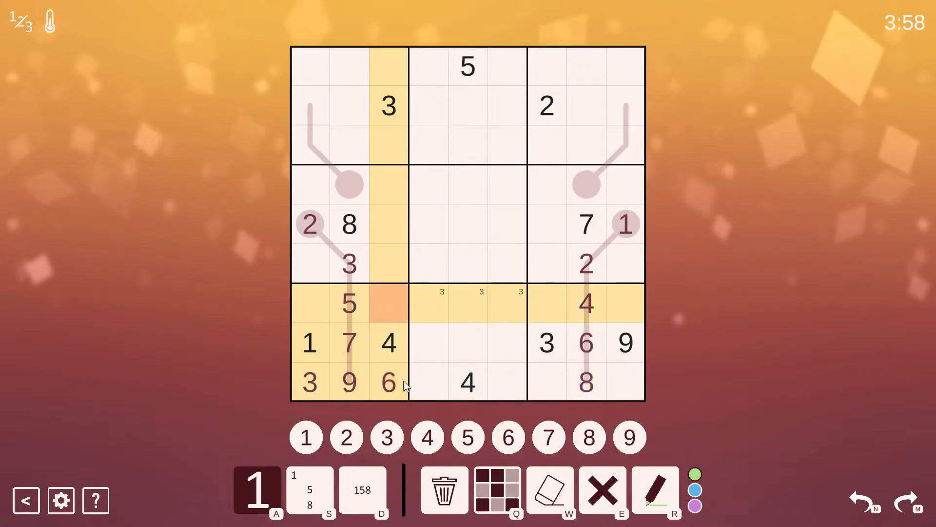
pyautogui.click(357, 447)
pyautogui.click(322, 302)
pyautogui.click(592, 437)
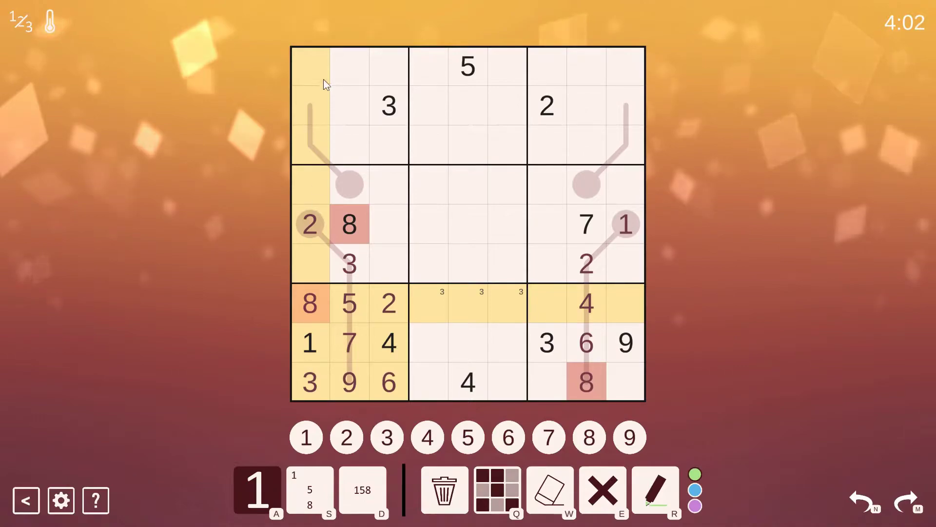
pyautogui.click(387, 91)
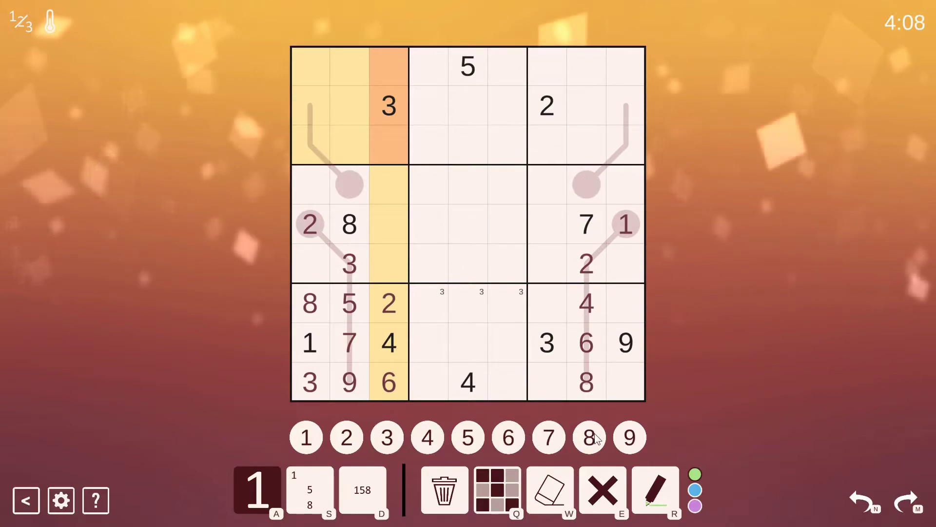
pyautogui.click(305, 304)
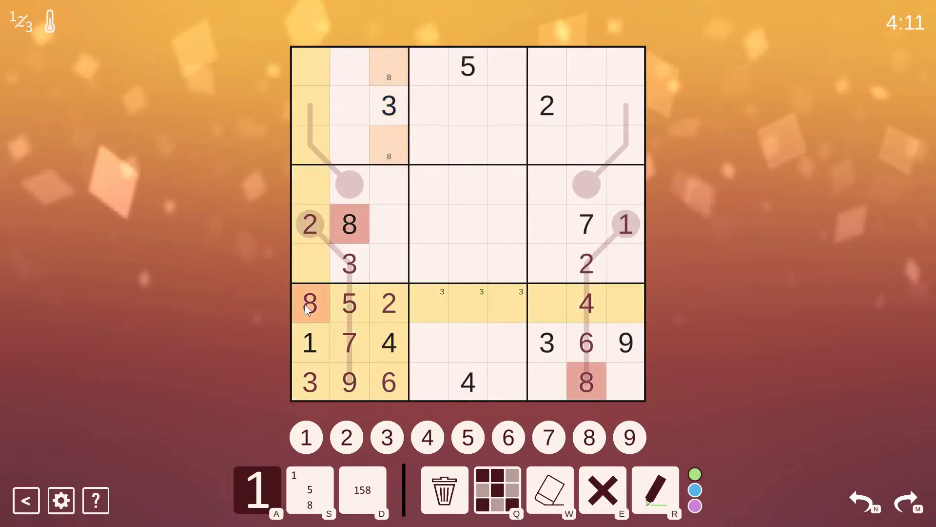
pyautogui.click(303, 346)
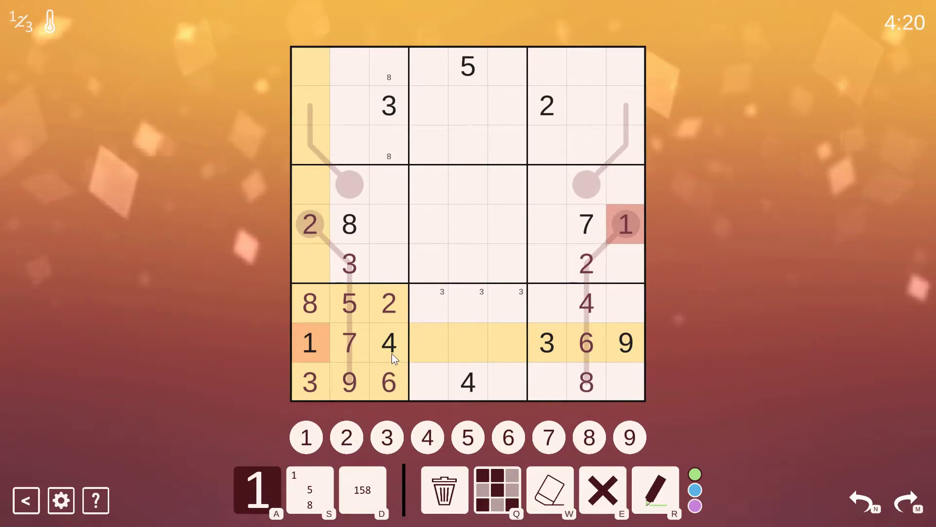
pyautogui.click(396, 297)
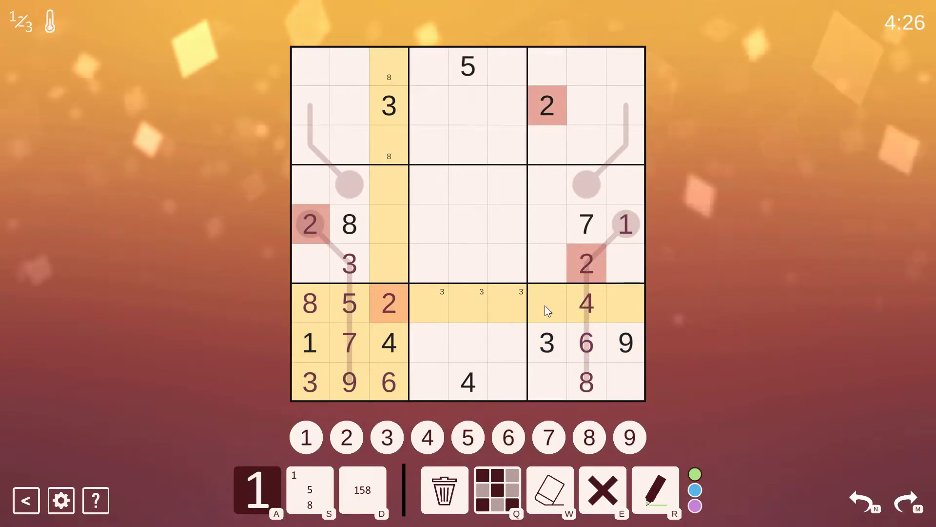
pyautogui.click(589, 309)
pyautogui.moveTo(590, 307); pyautogui.dragTo(555, 372)
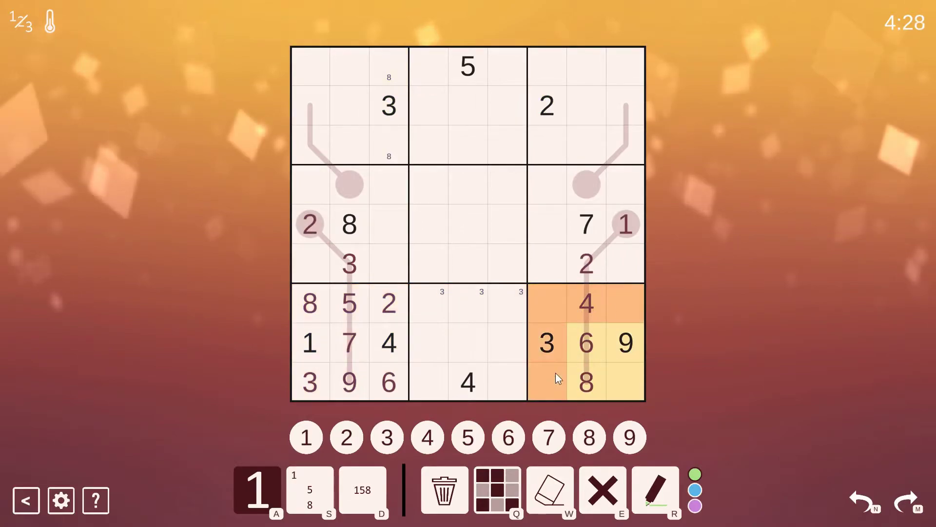
pyautogui.click(624, 371)
pyautogui.click(347, 439)
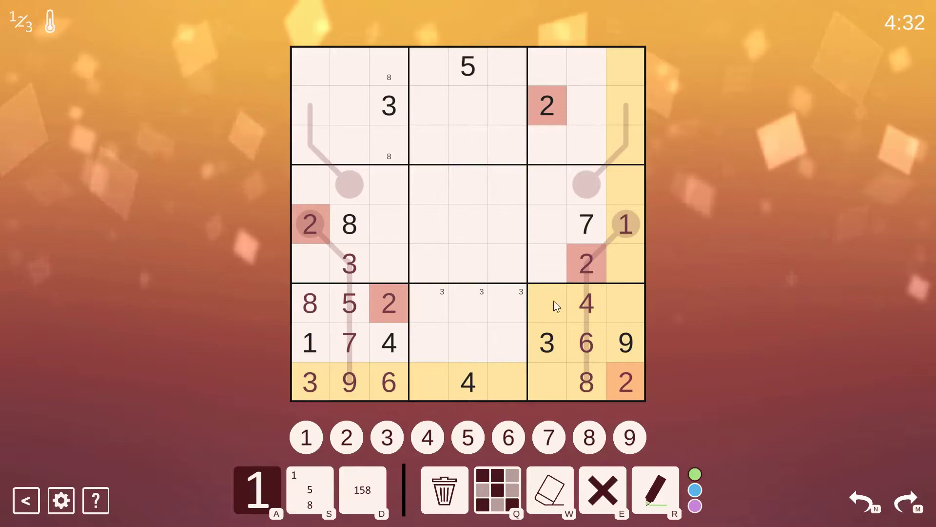
pyautogui.moveTo(552, 301); pyautogui.dragTo(619, 302)
pyautogui.click(561, 373)
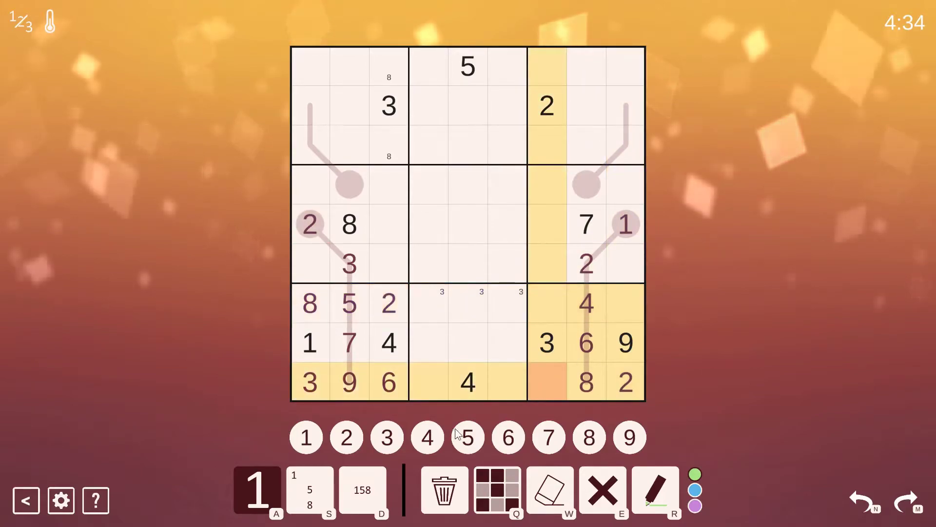
pyautogui.press('5')
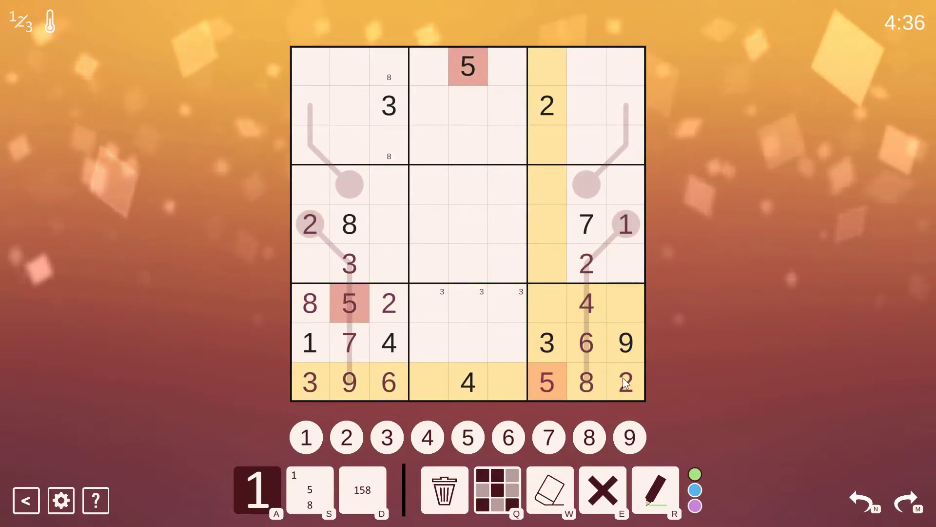
pyautogui.click(557, 302)
pyautogui.click(306, 437)
pyautogui.click(622, 302)
pyautogui.click(544, 433)
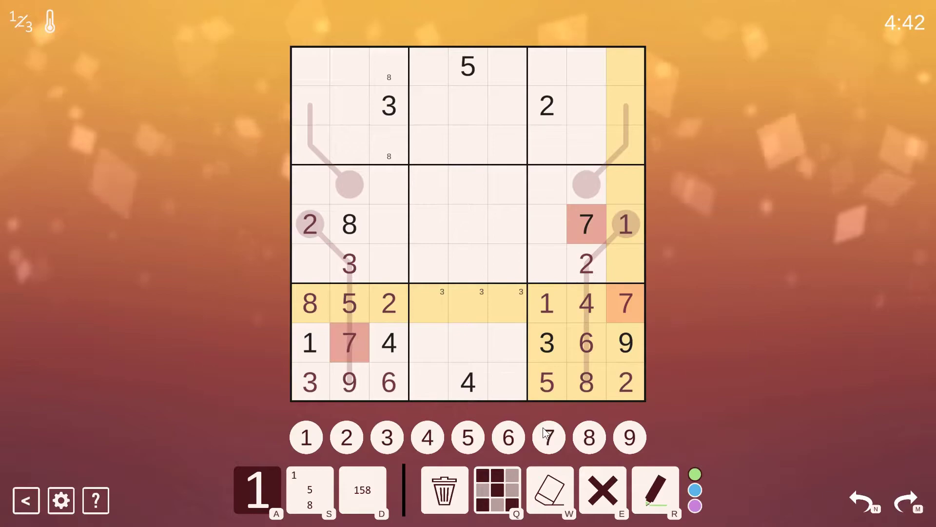
pyautogui.moveTo(551, 149); pyautogui.dragTo(537, 74)
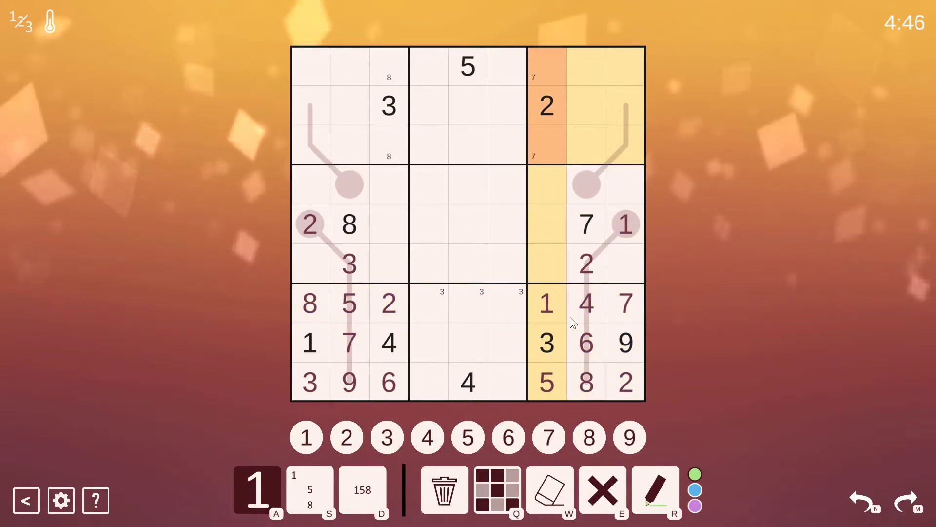
pyautogui.click(552, 309)
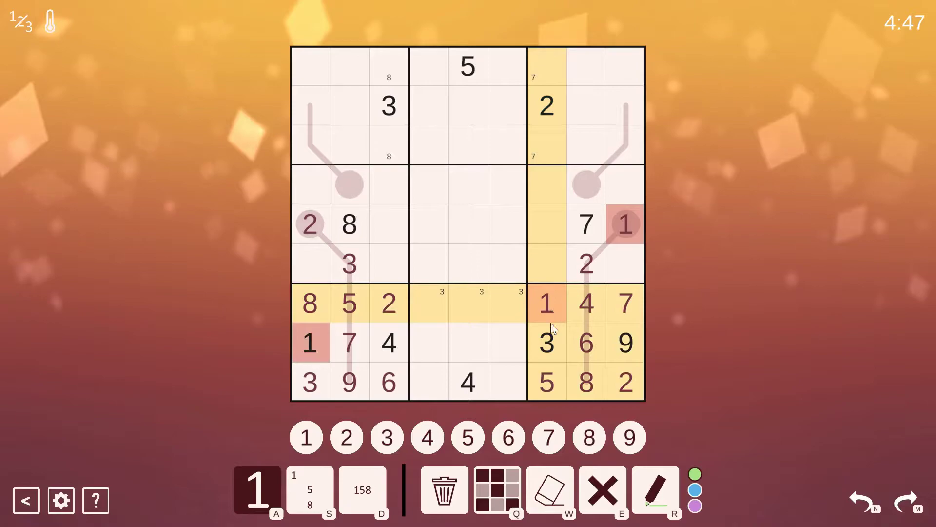
pyautogui.click(551, 387)
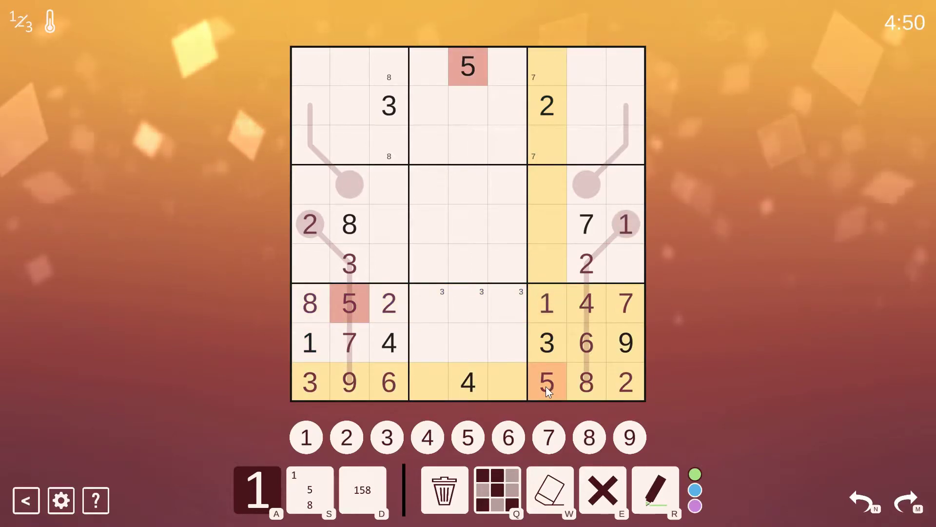
# Pencil candidates 1 and 7 into r9c4 and r9c6, then place 1 and 7 there.
pyautogui.click(441, 388)
pyautogui.click(472, 386)
pyautogui.press('d')
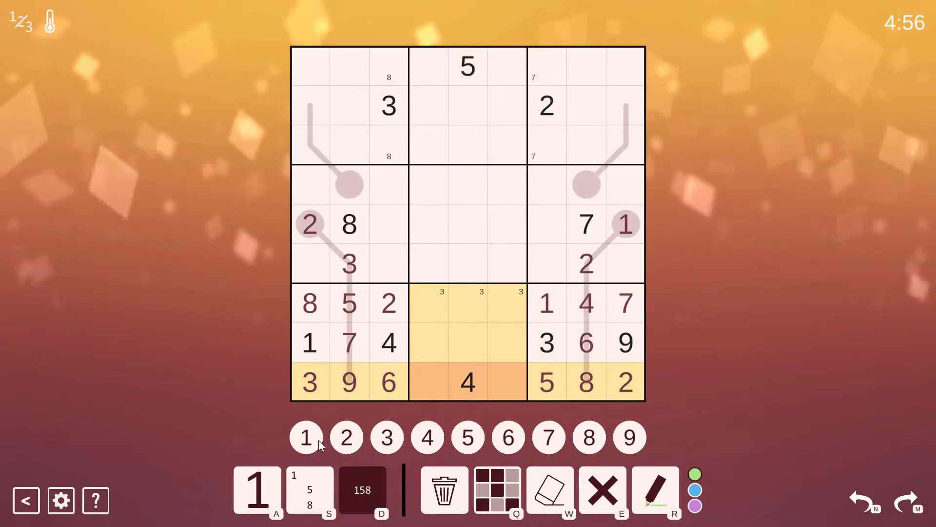
pyautogui.click(317, 439)
pyautogui.click(549, 438)
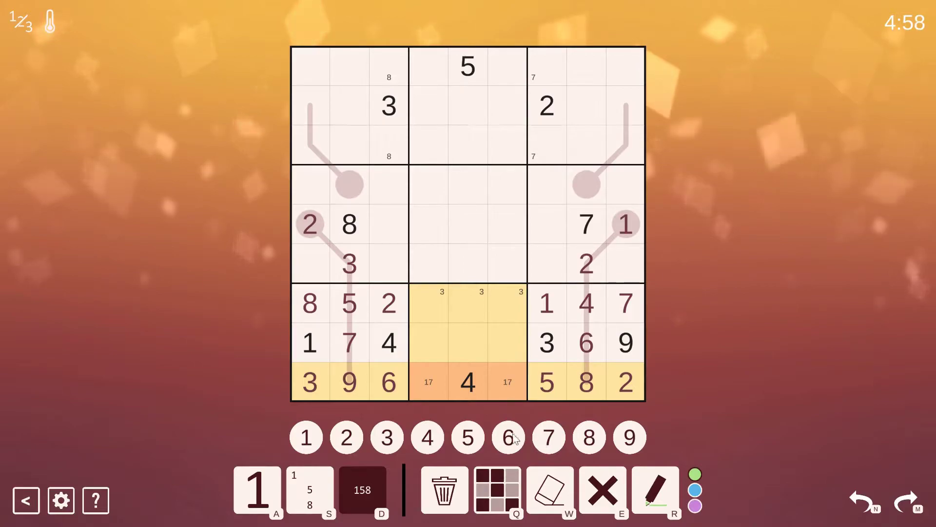
pyautogui.click(429, 382)
pyautogui.press('a')
pyautogui.click(307, 436)
pyautogui.click(507, 382)
pyautogui.click(548, 437)
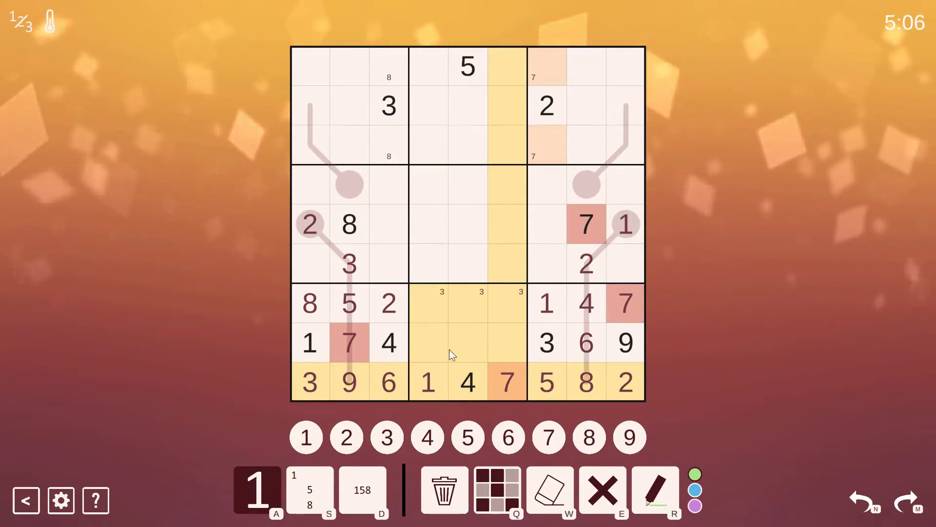
# Pencil 2 and 5 into row 8's middle cells, then enter 5, 8 and 2.
pyautogui.moveTo(435, 354); pyautogui.dragTo(515, 344)
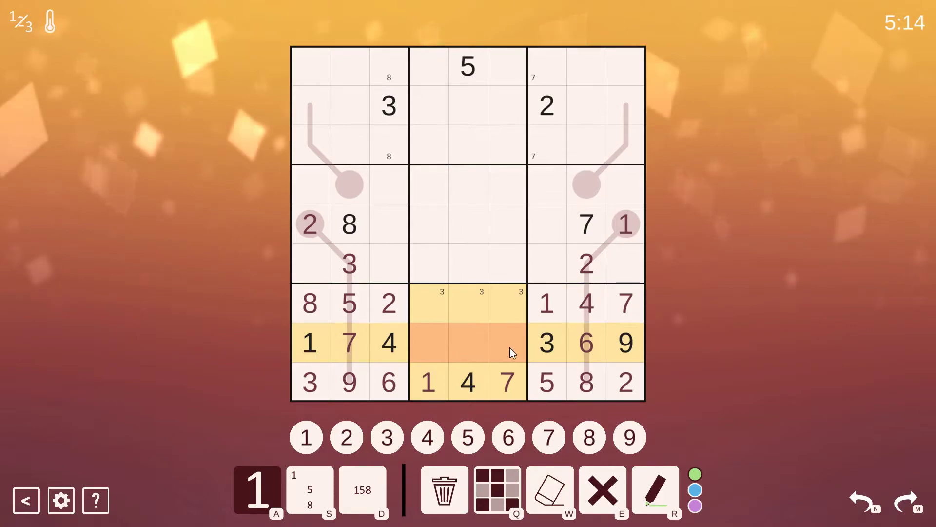
pyautogui.click(359, 490)
pyautogui.click(346, 441)
pyautogui.click(468, 439)
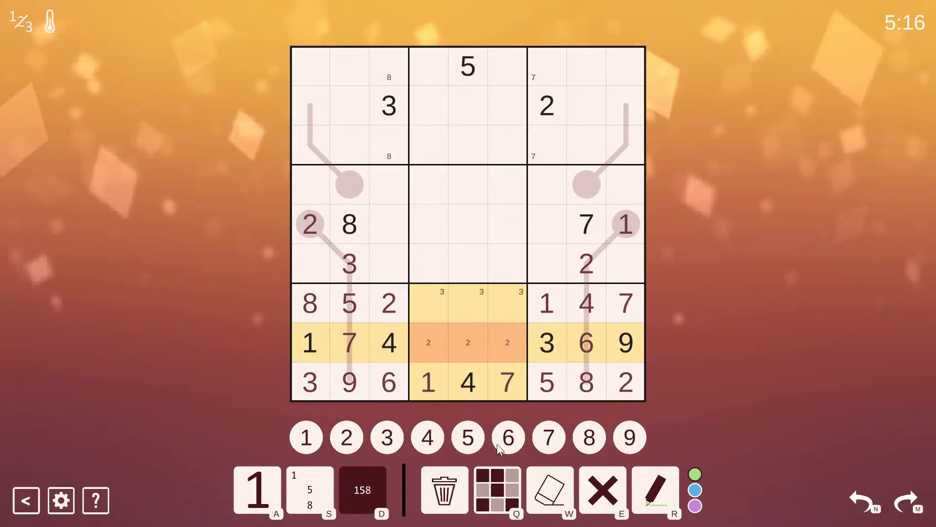
pyautogui.click(508, 342)
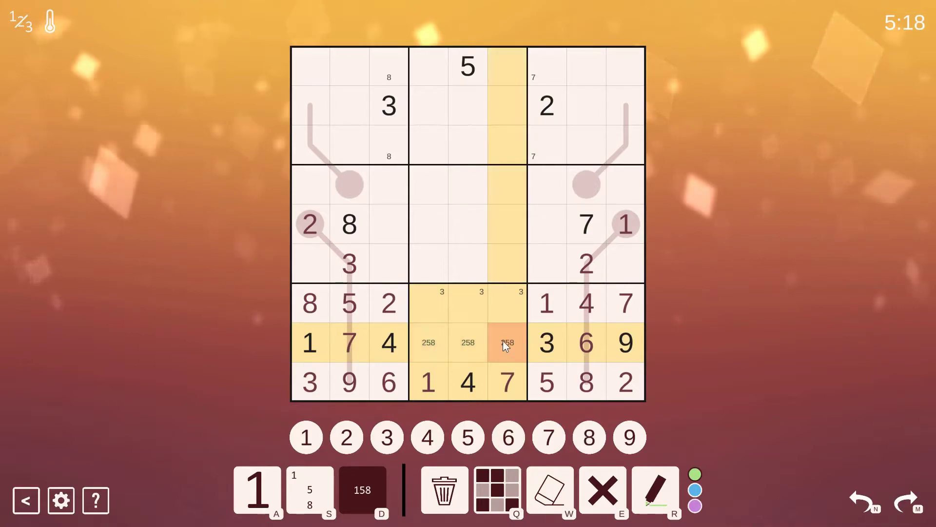
pyautogui.press('a')
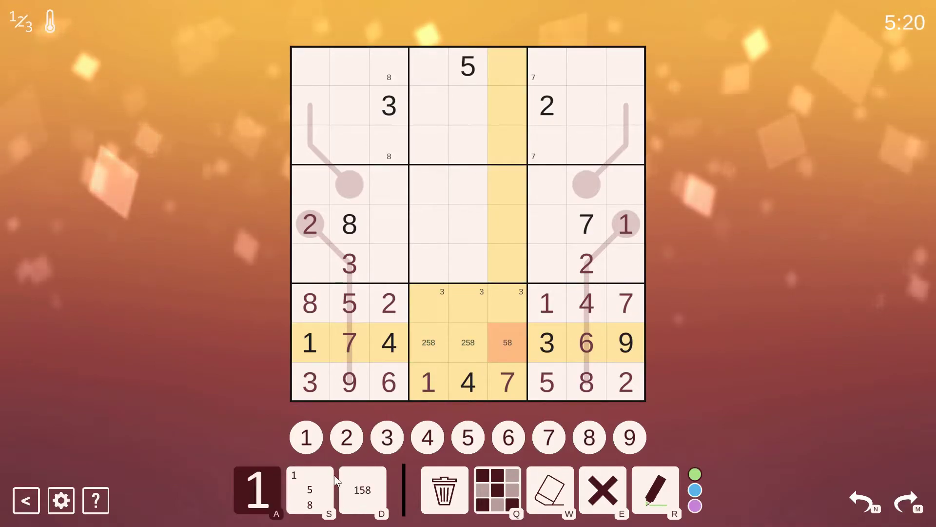
pyautogui.click(472, 439)
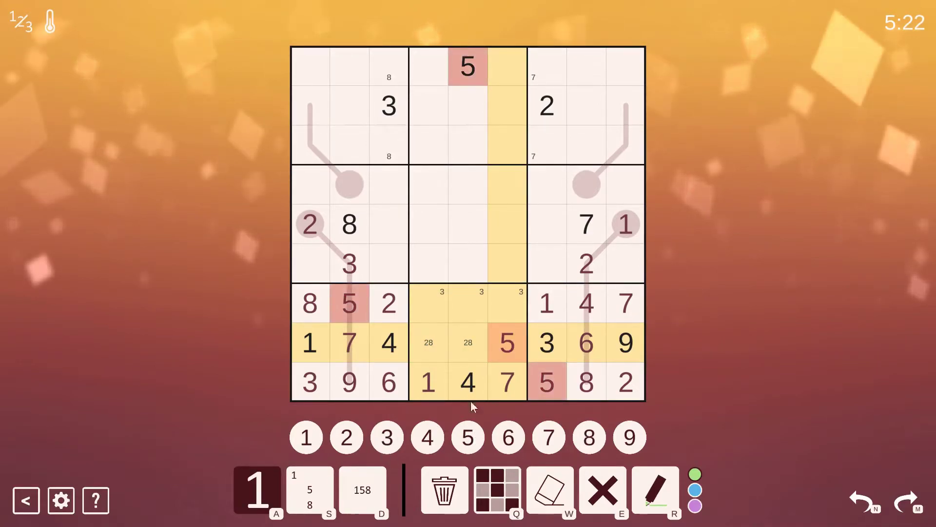
pyautogui.click(432, 350)
pyautogui.click(594, 441)
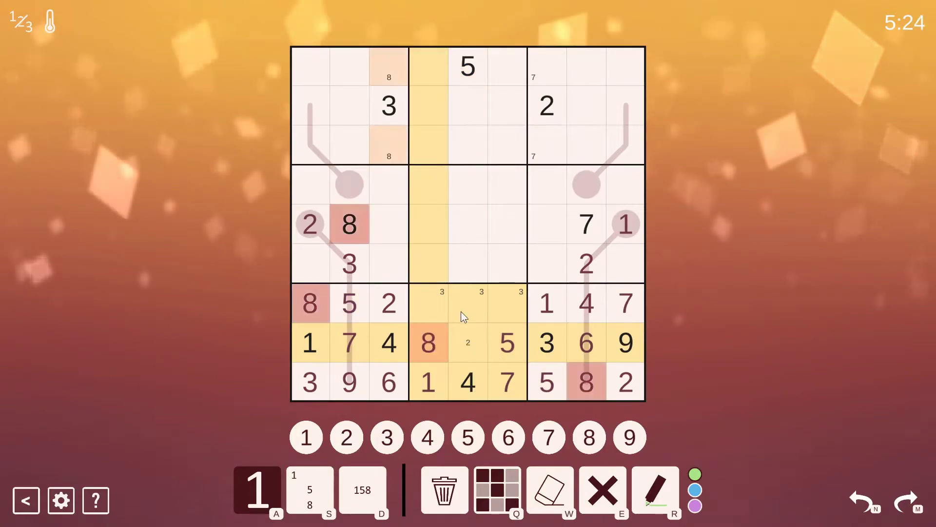
pyautogui.click(468, 340)
pyautogui.click(347, 441)
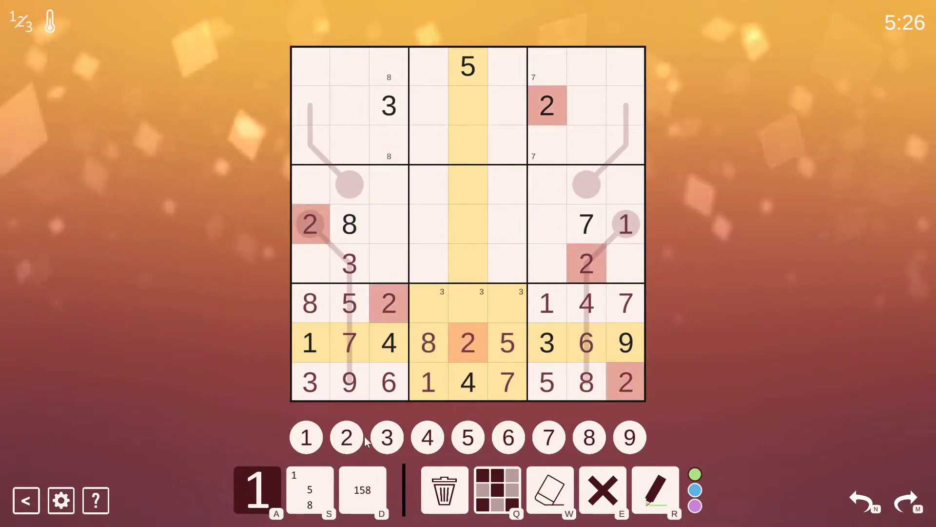
# Centre-mark candidates 3 and 6 in r7c4–r7c6.
pyautogui.moveTo(421, 304); pyautogui.dragTo(505, 298)
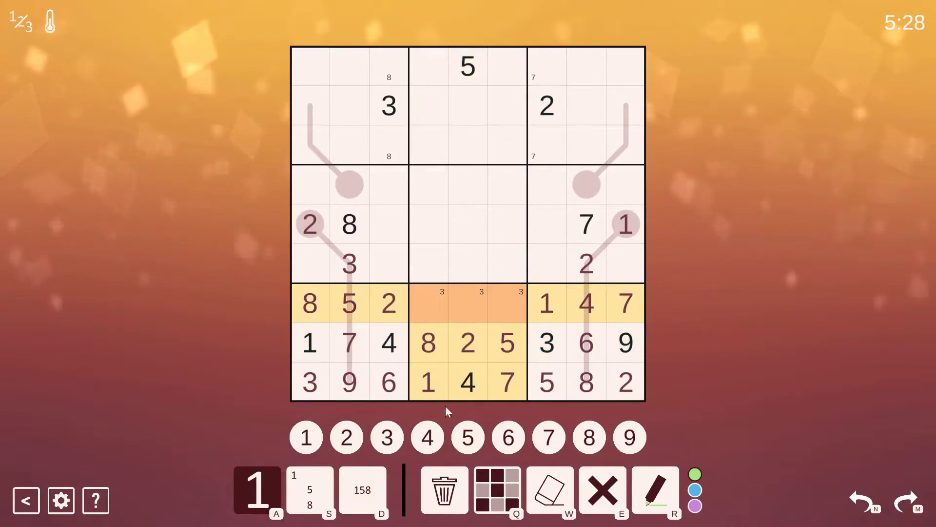
pyautogui.click(369, 487)
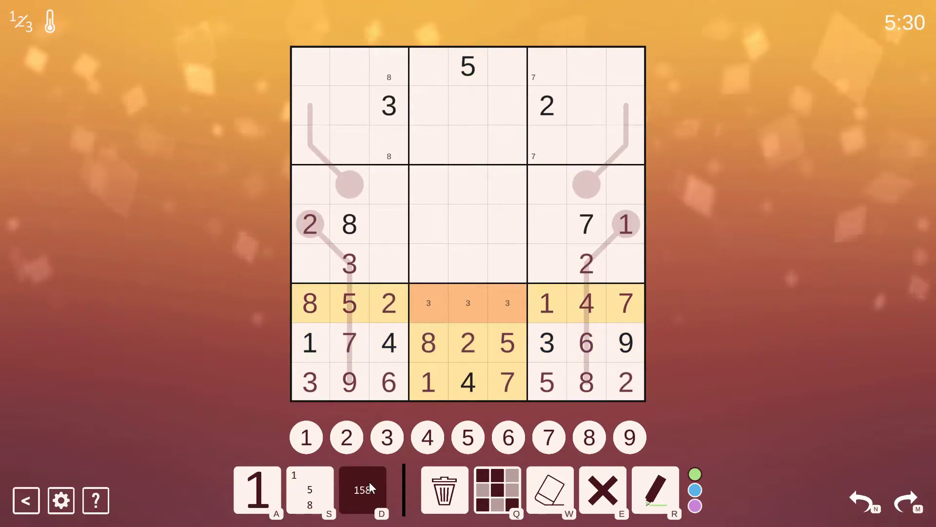
pyautogui.click(386, 437)
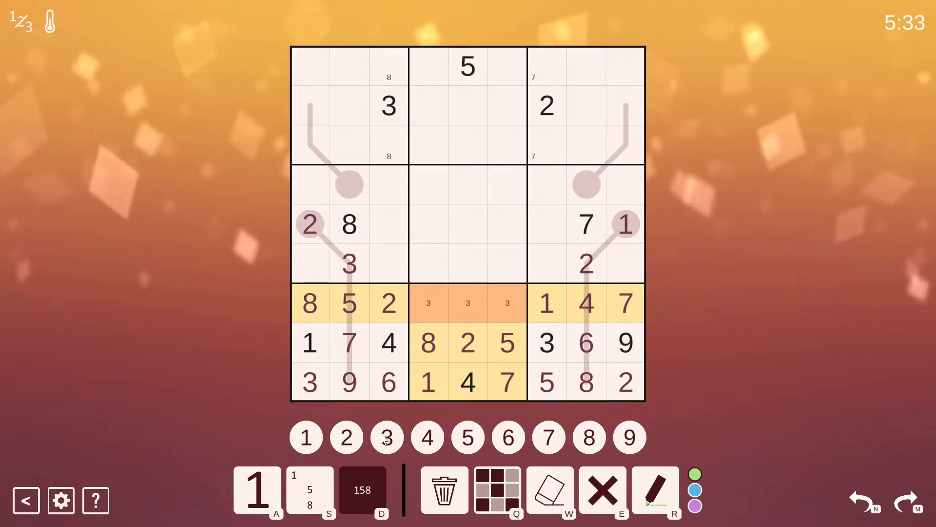
pyautogui.click(509, 438)
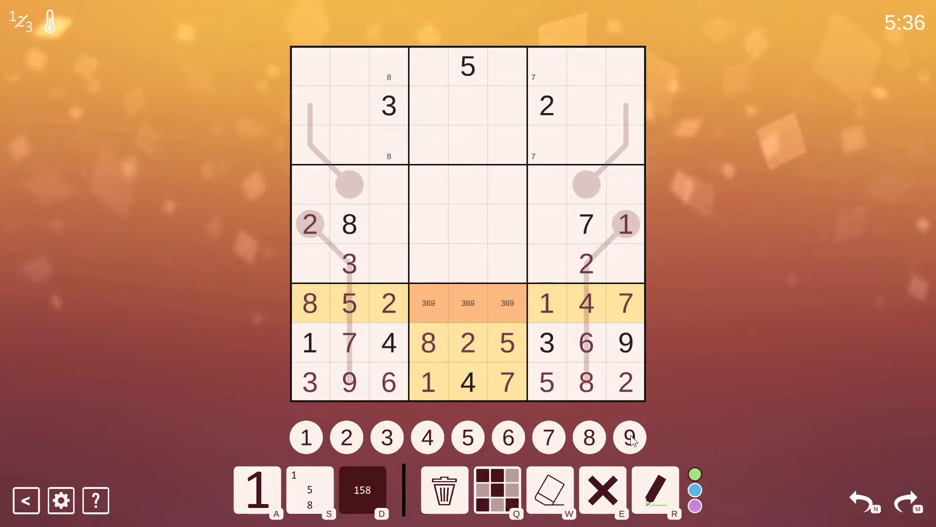
pyautogui.click(425, 305)
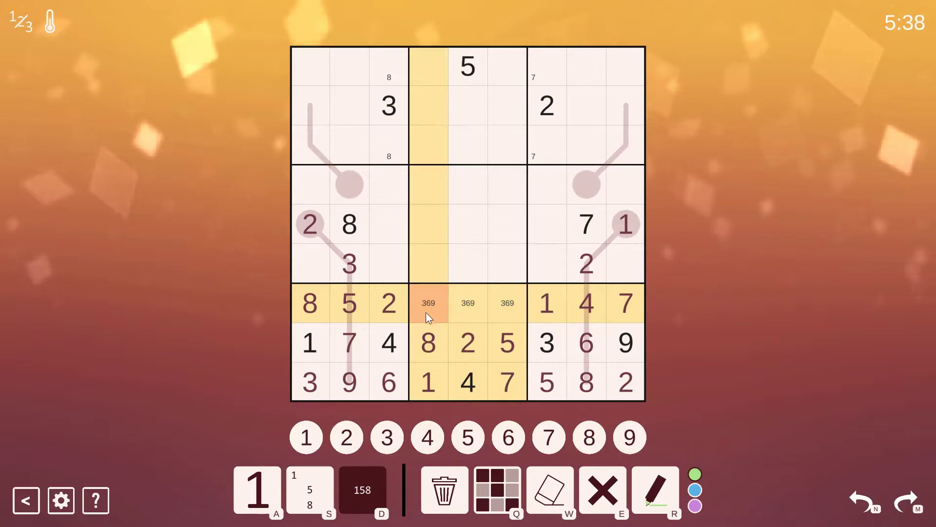
pyautogui.click(259, 502)
# Enter 6 in r7c4, 9 in r7c5 and 3 in r7c6.
pyautogui.click(509, 437)
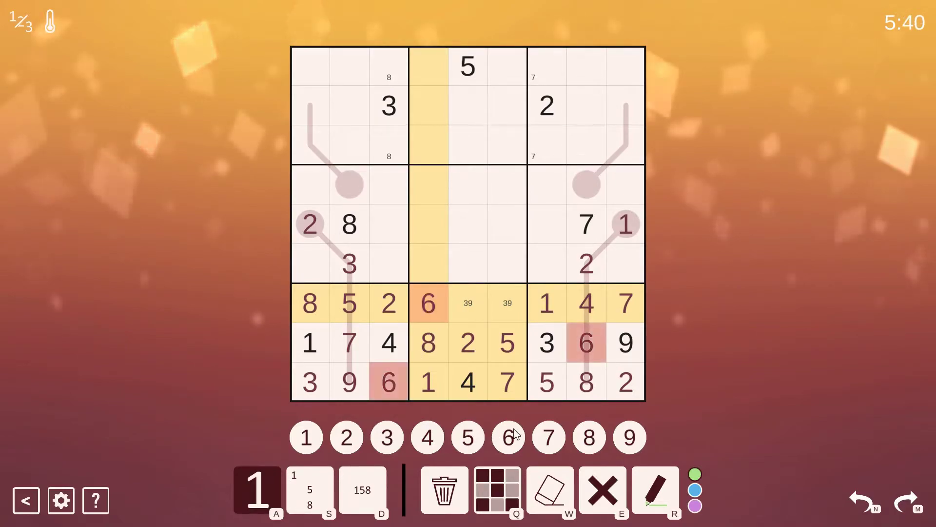
pyautogui.click(468, 303)
pyautogui.click(630, 438)
pyautogui.click(508, 307)
pyautogui.click(387, 438)
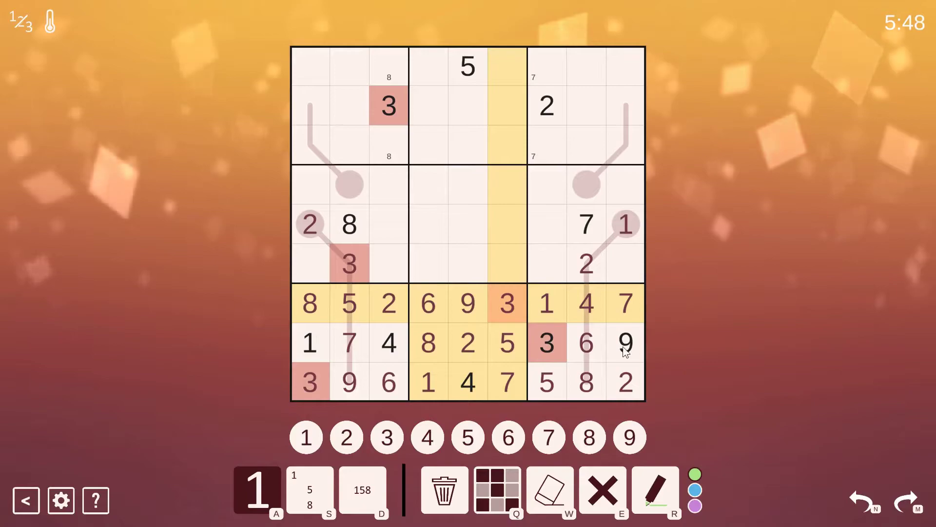
pyautogui.click(630, 316)
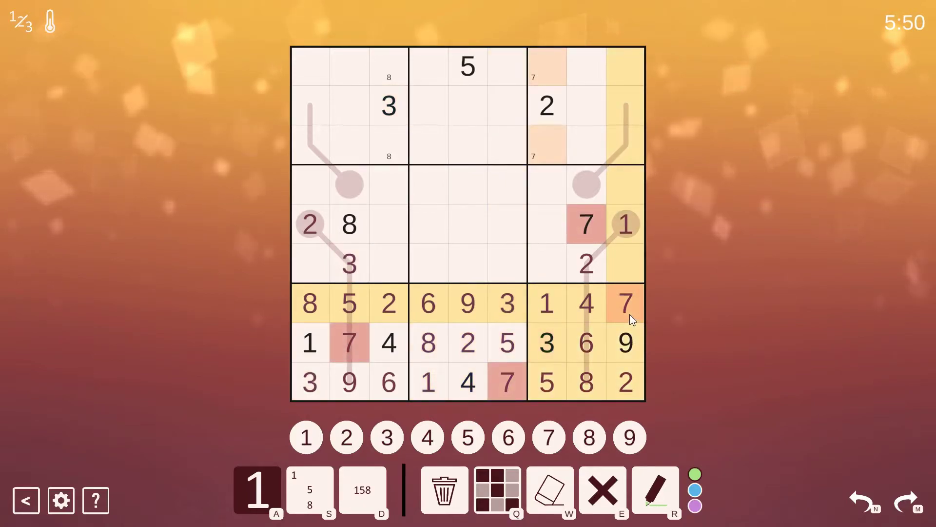
pyautogui.click(547, 307)
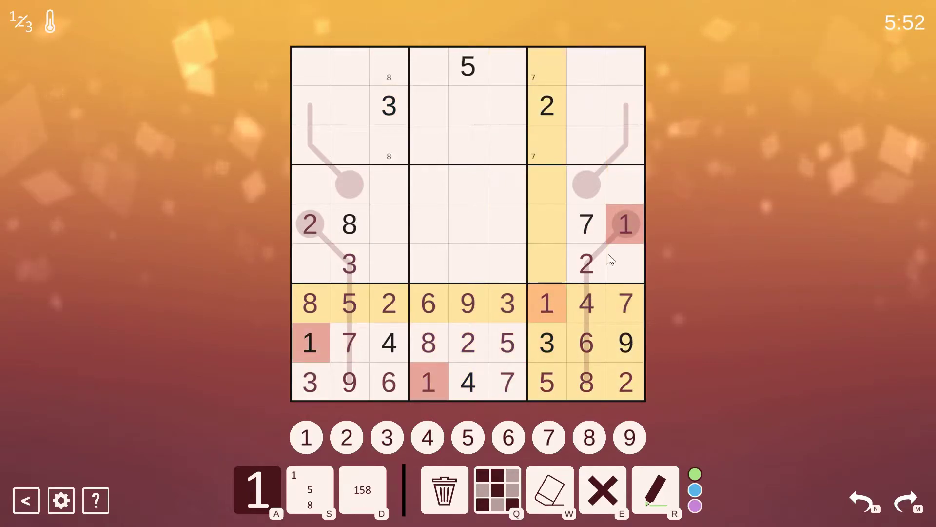
# Pencil candidate 1 into rows 1 and 3 of column 8.
pyautogui.click(578, 141)
pyautogui.keyDown('ctrl'); pyautogui.click(581, 62); pyautogui.keyUp('ctrl')
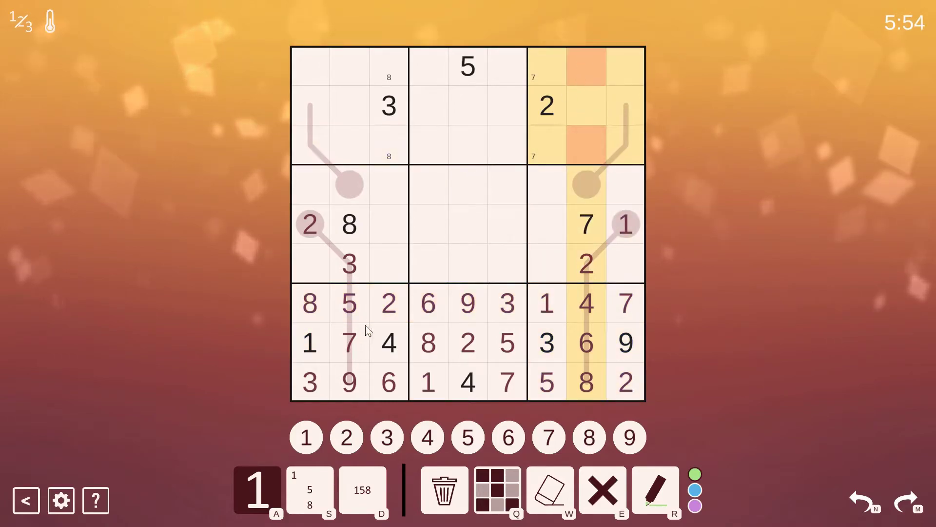
pyautogui.press('s')
pyautogui.press('1')
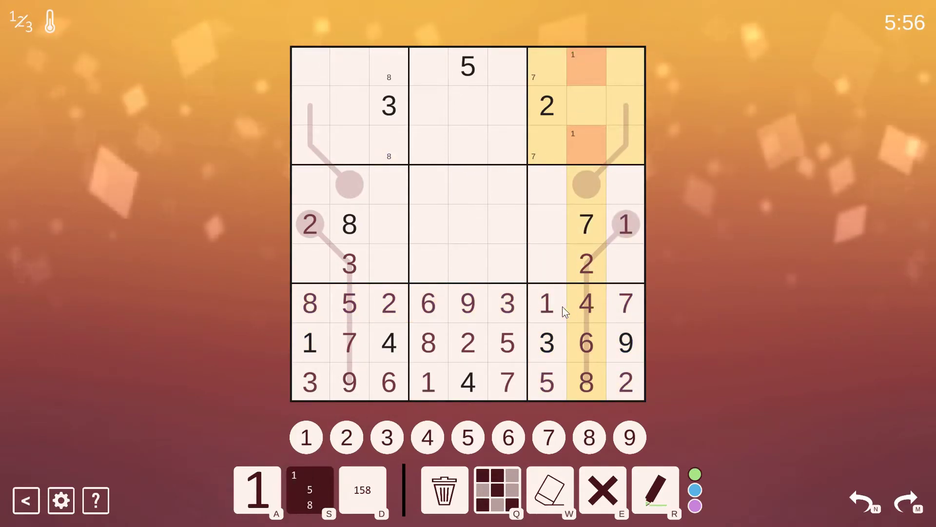
# Corner-mark 3 in row 4, columns 8–9 and row 5, columns 4–5.
pyautogui.click(554, 307)
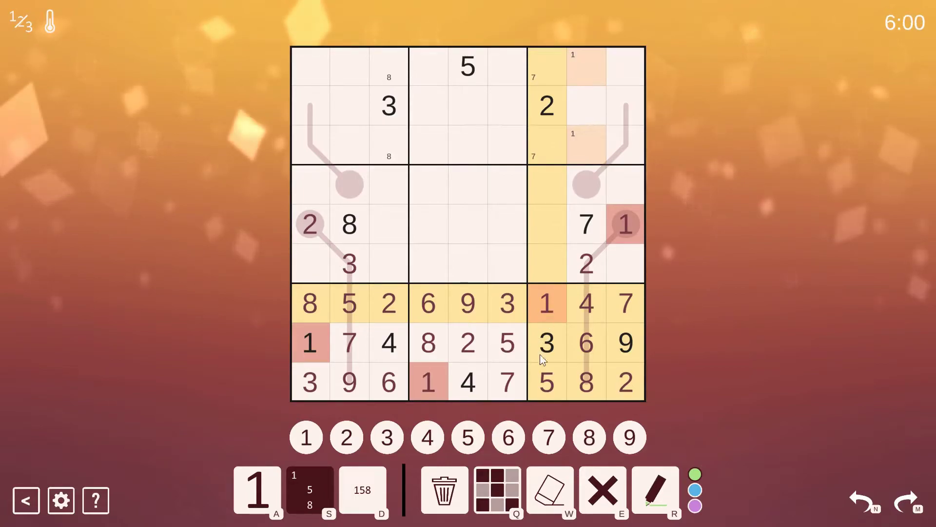
pyautogui.click(622, 379)
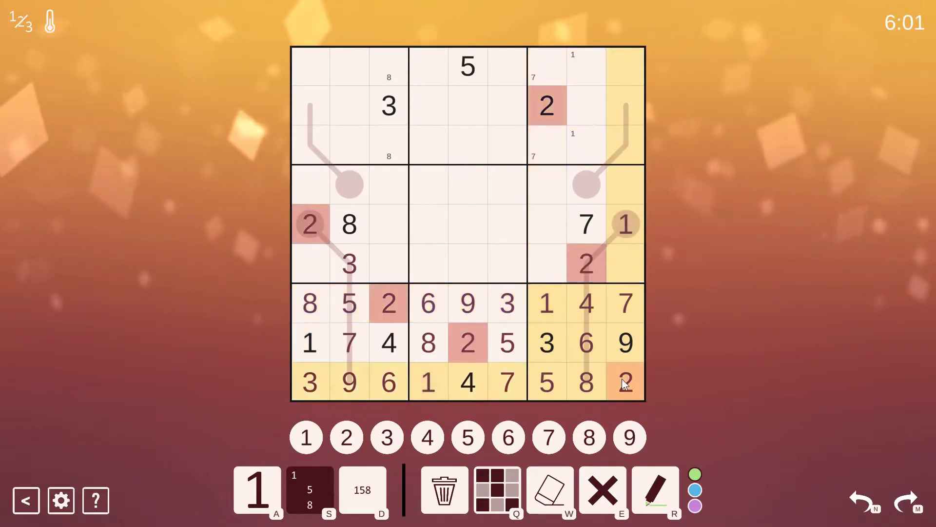
pyautogui.click(553, 341)
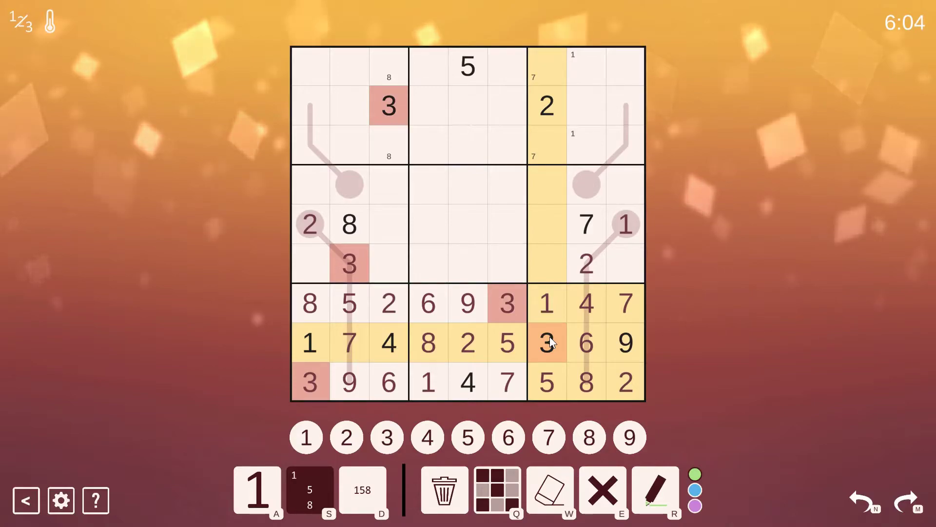
pyautogui.moveTo(554, 181)
pyautogui.mouseDown()
pyautogui.moveTo(557, 258)
pyautogui.moveTo(618, 267)
pyautogui.mouseUp()
pyautogui.click(622, 194)
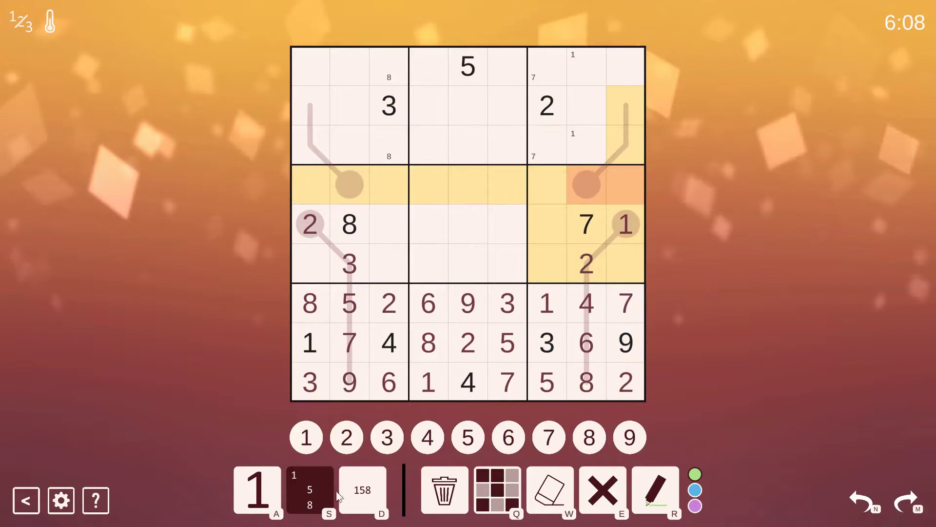
pyautogui.click(389, 437)
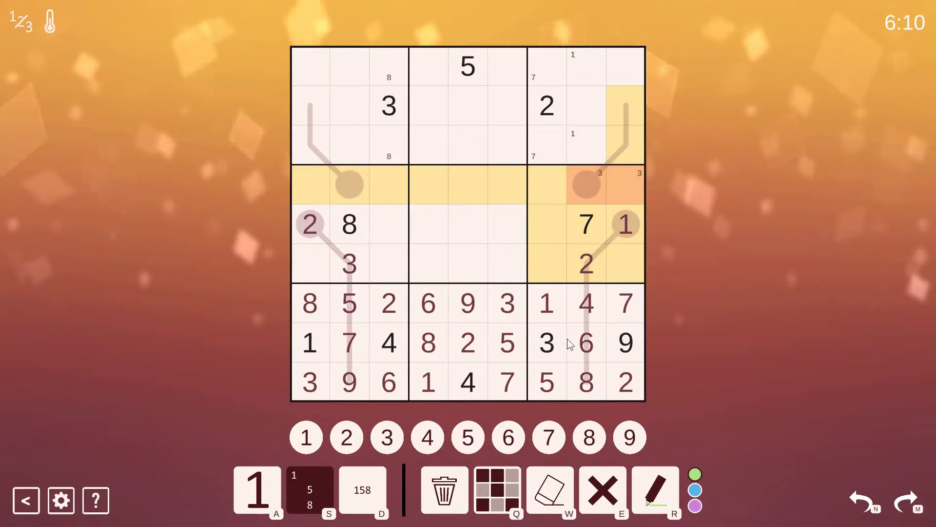
pyautogui.click(548, 346)
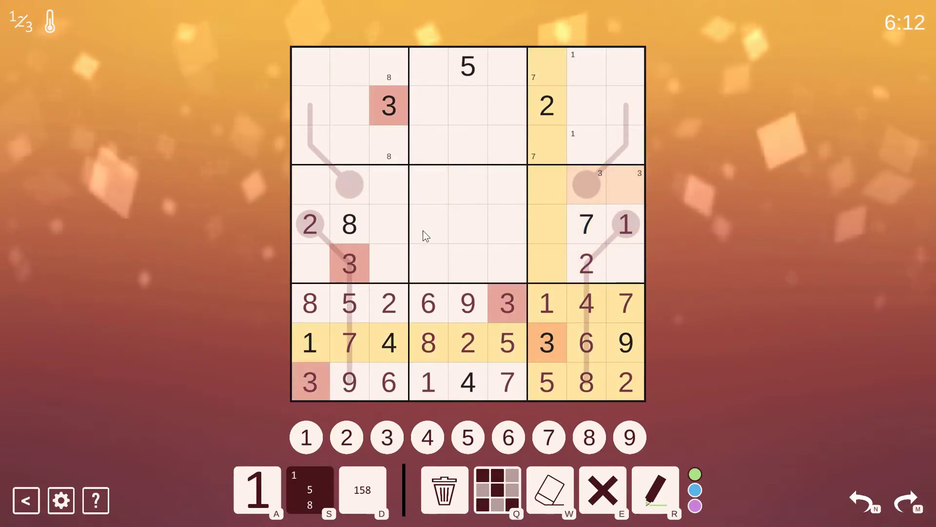
pyautogui.moveTo(429, 223); pyautogui.dragTo(461, 224)
pyautogui.click(389, 439)
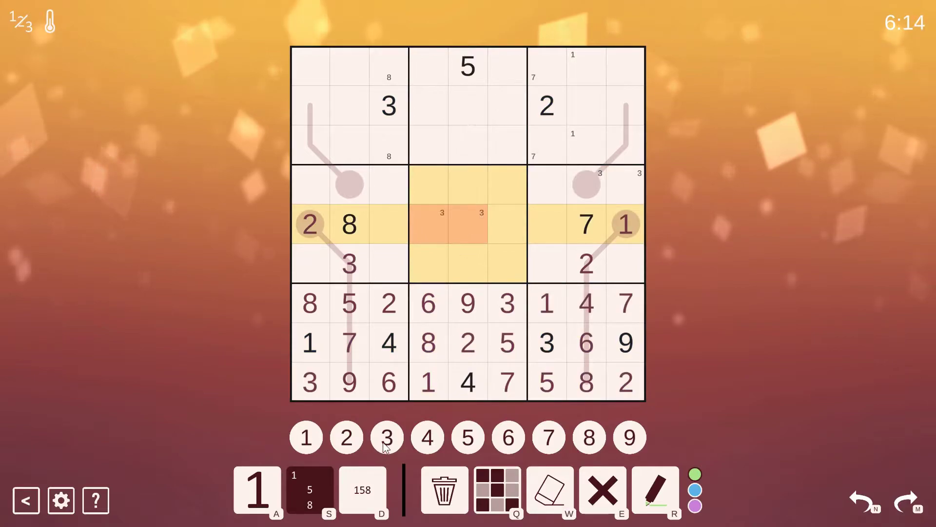
# Check where the 3s, 4s and 5s sit, then select both row 4 circle cells.
pyautogui.click(349, 266)
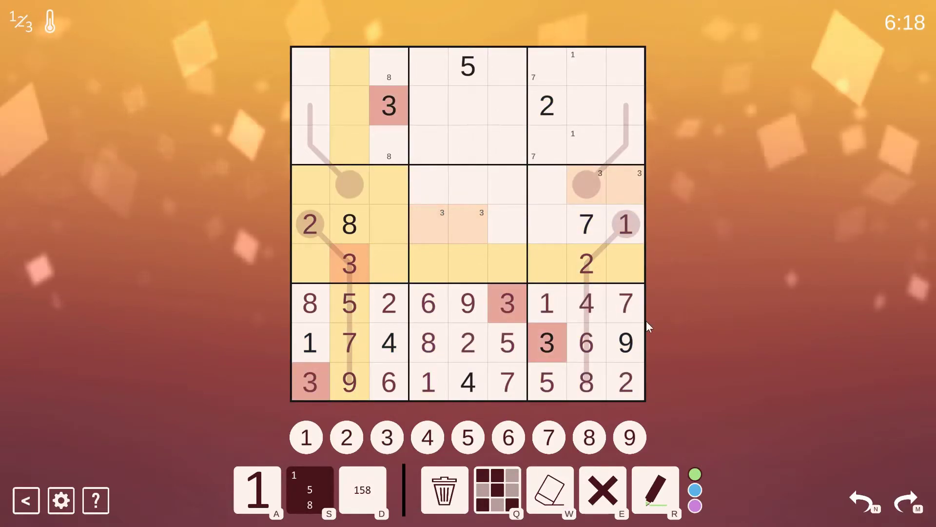
pyautogui.click(586, 310)
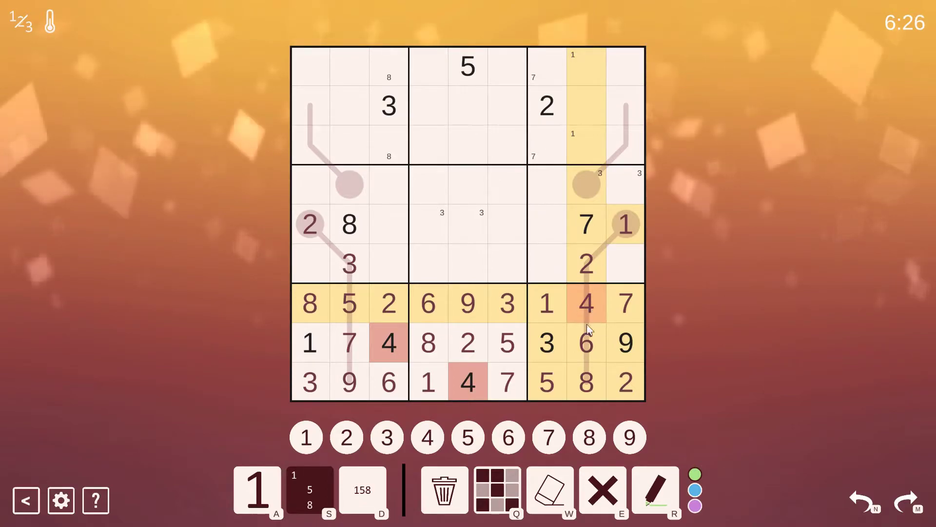
pyautogui.click(549, 380)
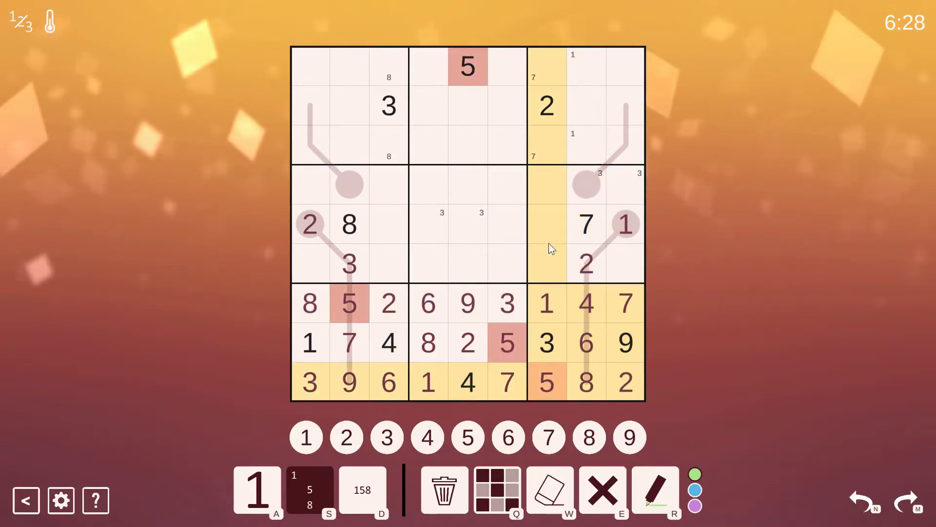
pyautogui.moveTo(542, 188); pyautogui.dragTo(547, 258)
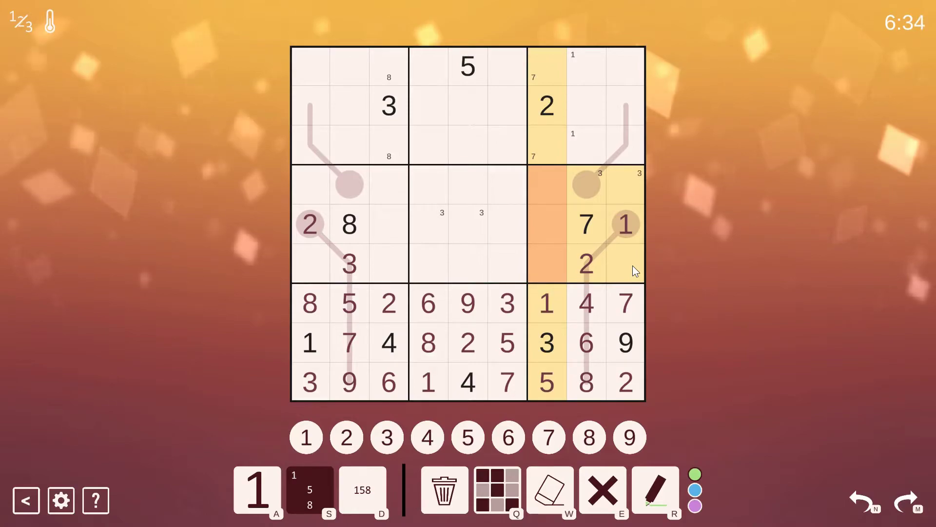
pyautogui.moveTo(551, 68); pyautogui.dragTo(617, 71)
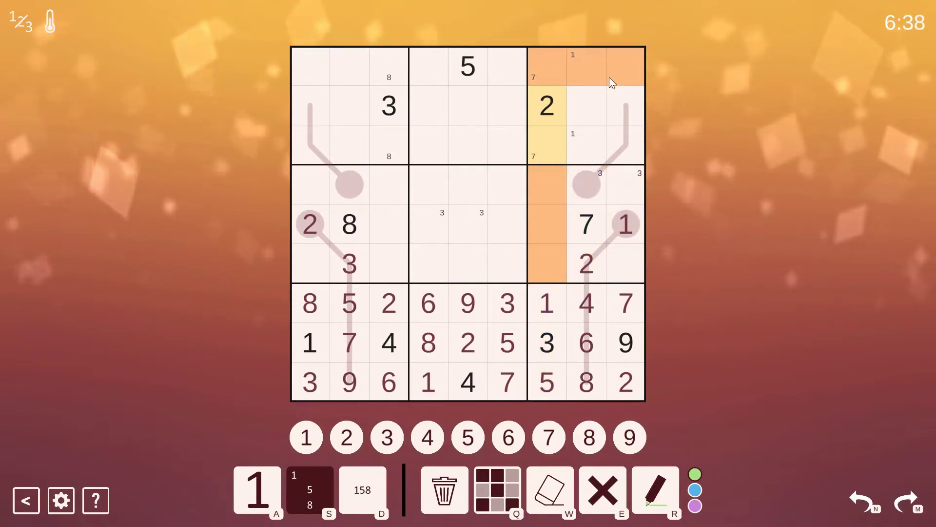
pyautogui.click(586, 192)
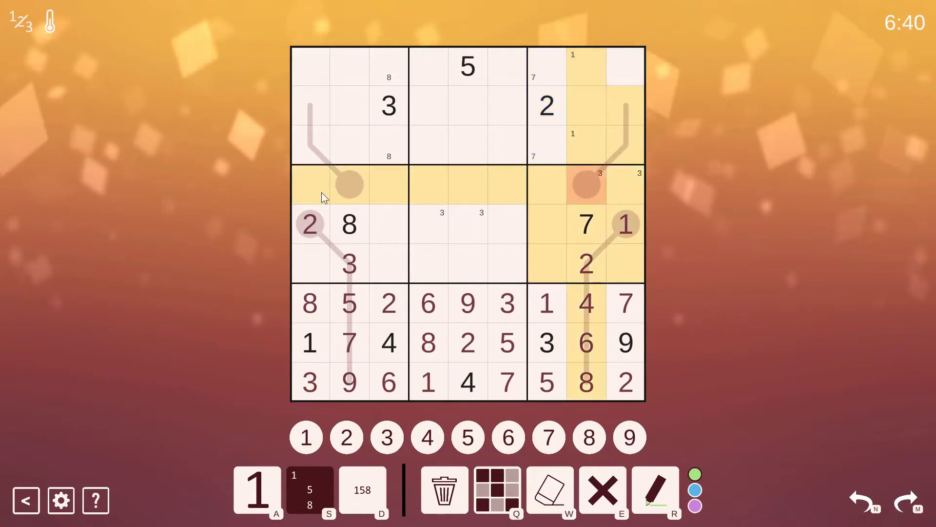
pyautogui.click(349, 184)
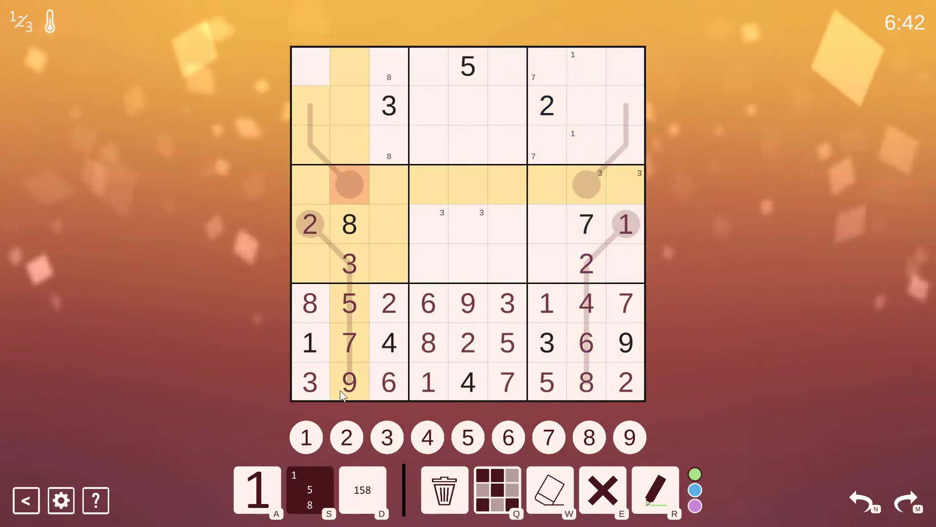
# Pencil 2 into rows 1 and 3 of column 2.
pyautogui.click(309, 342)
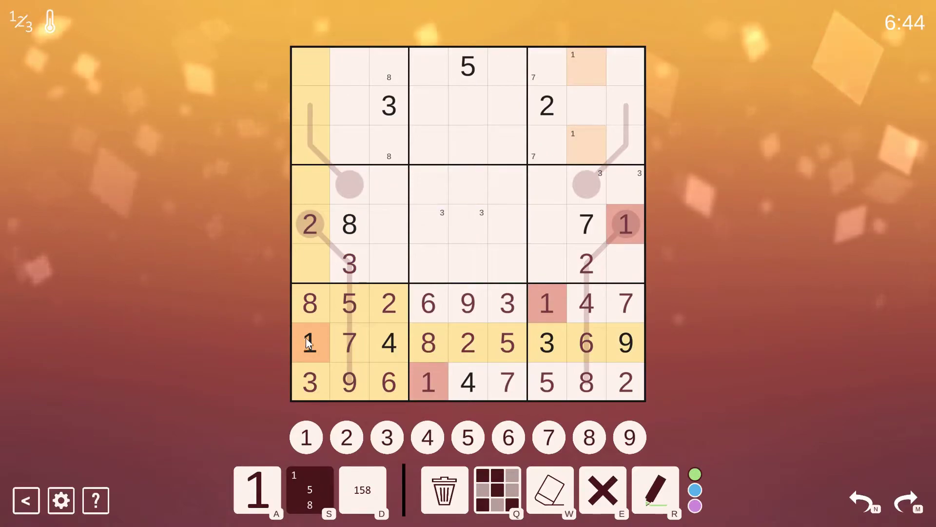
pyautogui.click(393, 305)
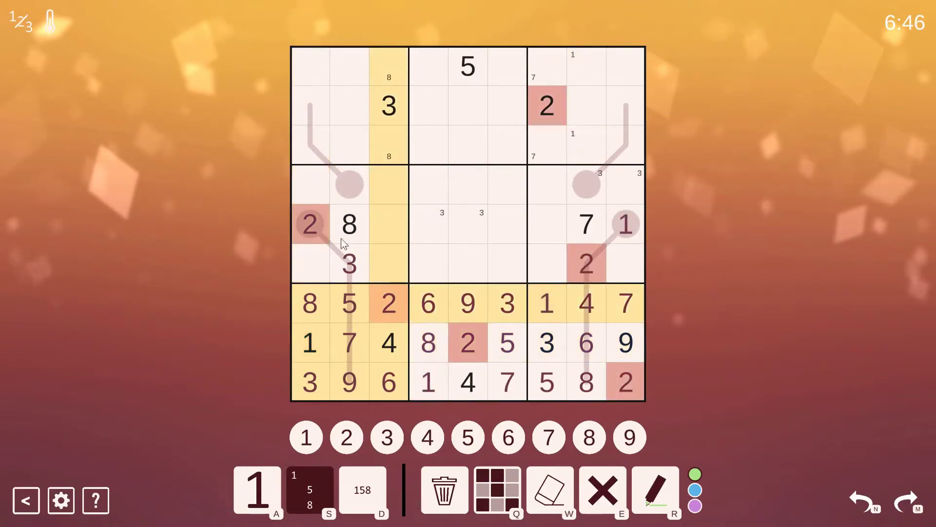
pyautogui.click(344, 132)
pyautogui.keyDown('ctrl'); pyautogui.click(352, 66); pyautogui.keyUp('ctrl')
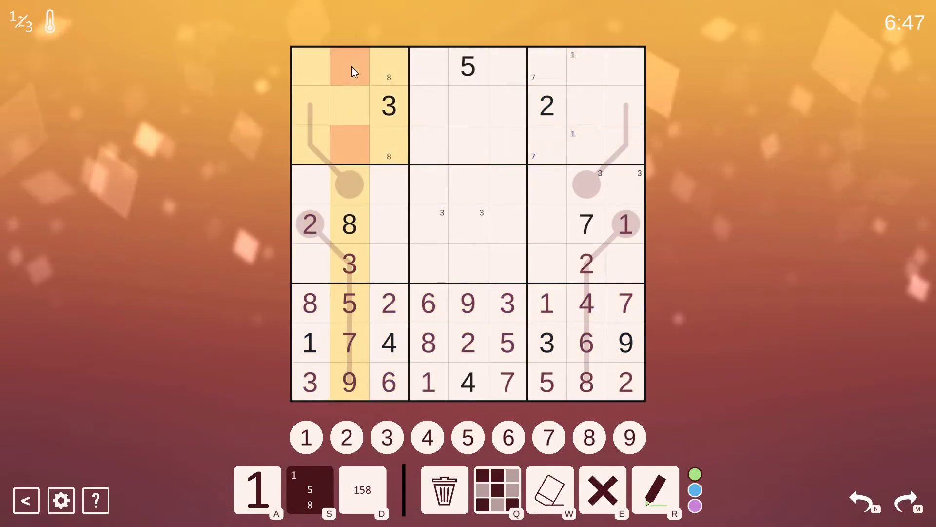
pyautogui.click(359, 440)
# Pencil 4 into row 4, columns 1 and 2.
pyautogui.click(396, 303)
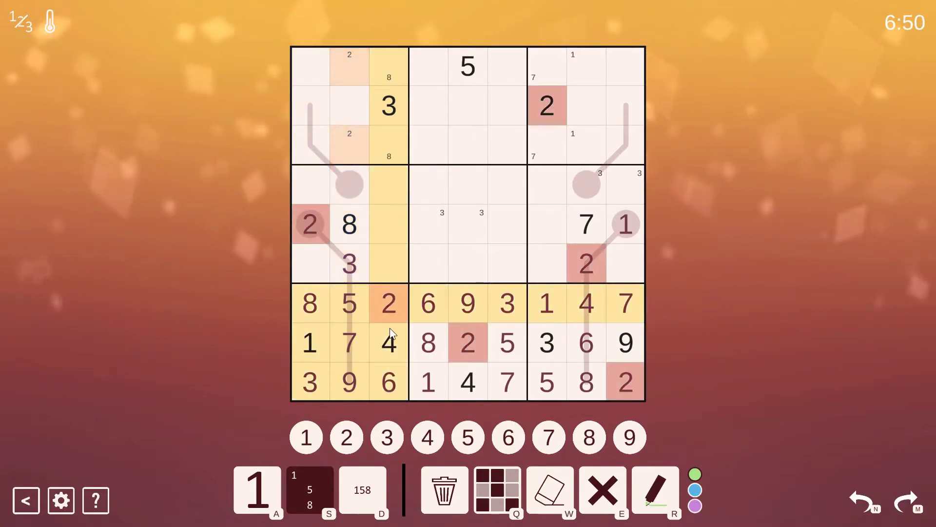
pyautogui.click(386, 357)
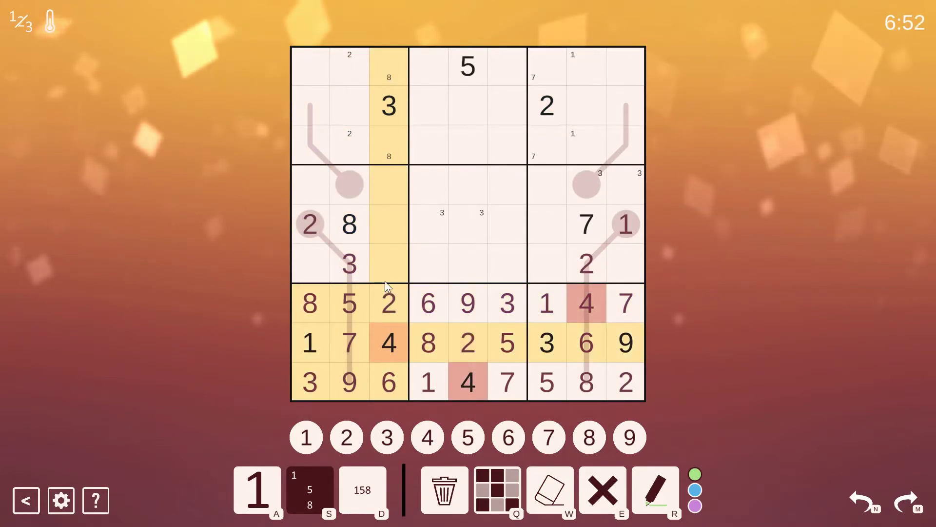
pyautogui.moveTo(386, 275); pyautogui.dragTo(394, 186)
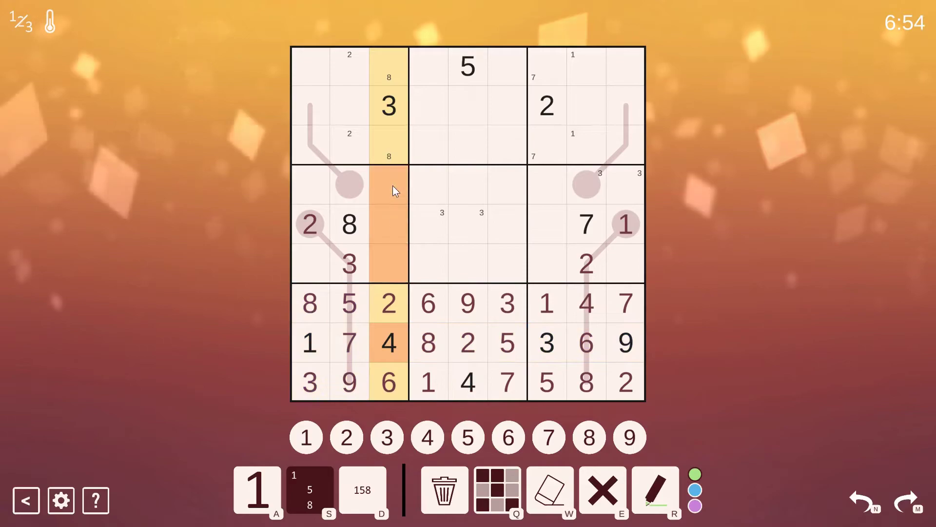
pyautogui.keyDown('ctrl'); pyautogui.click(312, 269); pyautogui.keyUp('ctrl')
pyautogui.keyDown('ctrl'); pyautogui.click(311, 187); pyautogui.keyUp('ctrl')
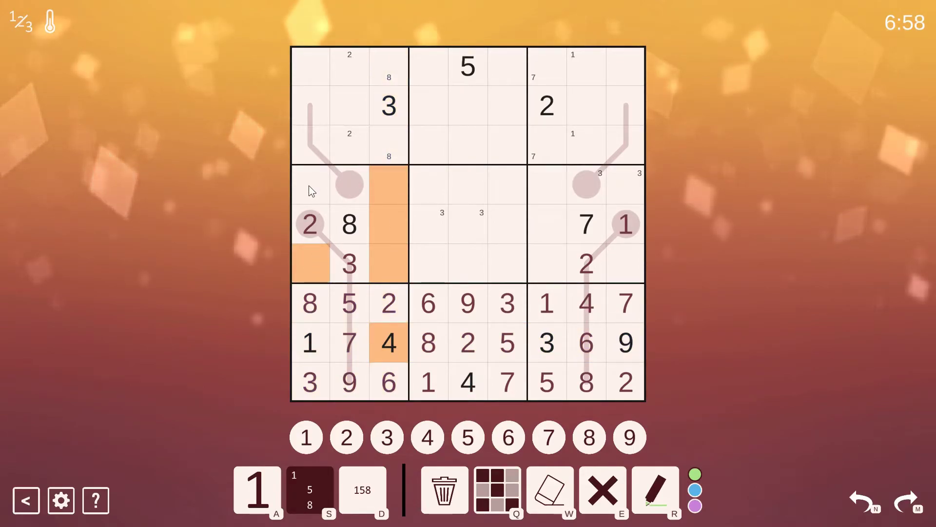
pyautogui.keyDown('ctrl'); pyautogui.click(331, 186); pyautogui.keyUp('ctrl')
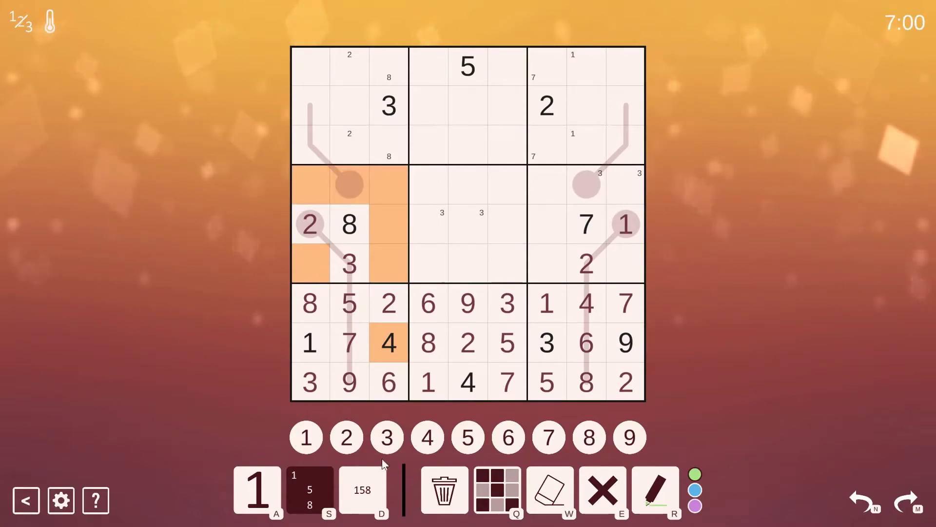
pyautogui.click(312, 175)
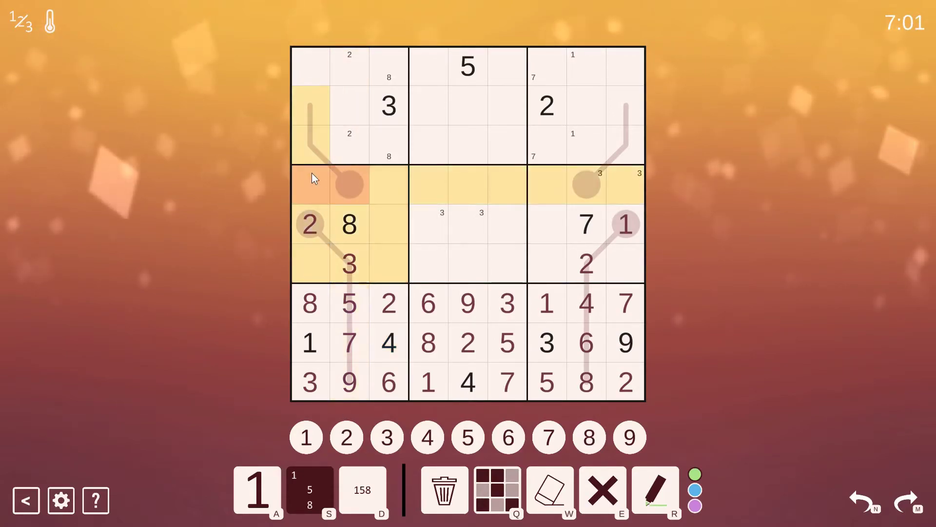
pyautogui.click(431, 441)
pyautogui.click(392, 334)
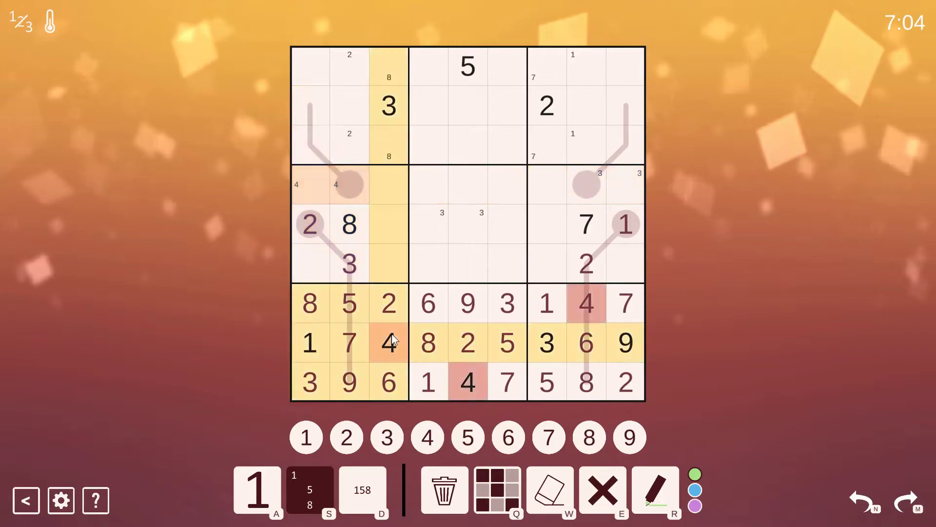
# Centre-mark 6 in the row 4 circle cell, and 5 and 6 in row 3, column 1.
pyautogui.click(359, 179)
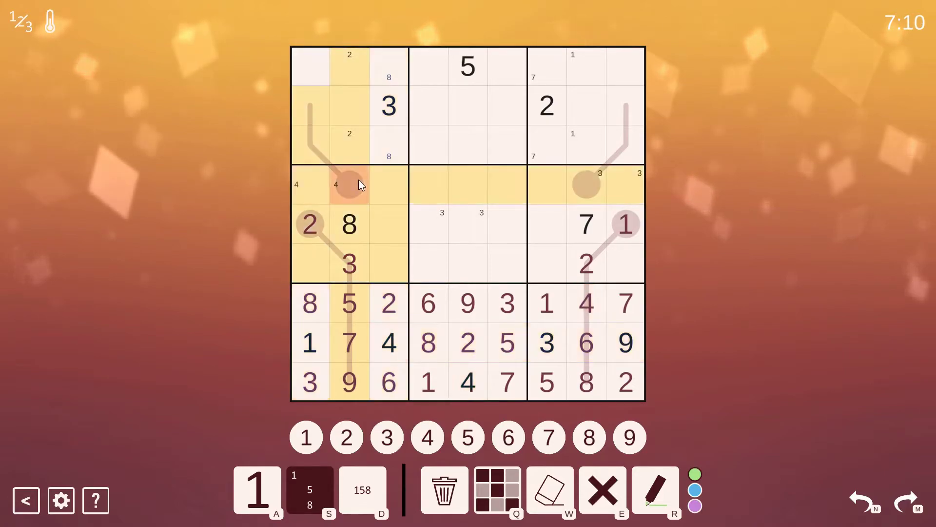
pyautogui.click(366, 495)
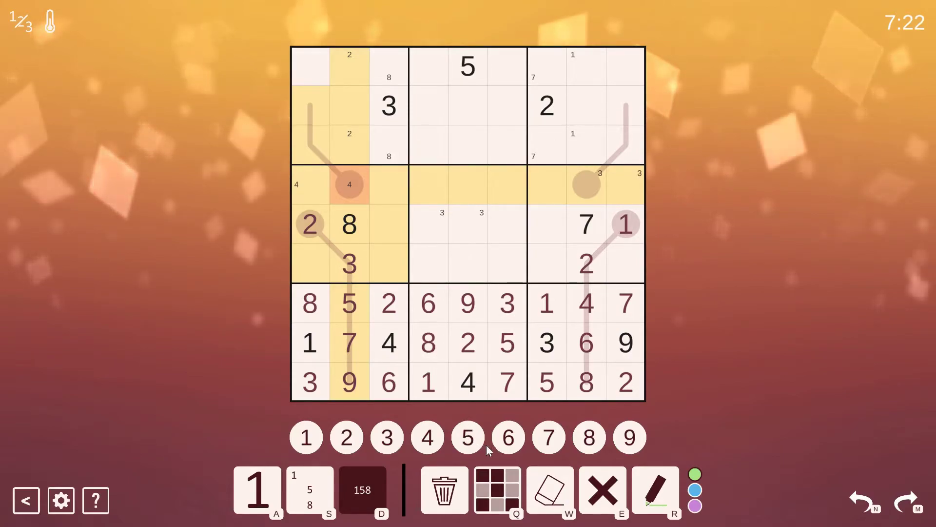
pyautogui.click(513, 443)
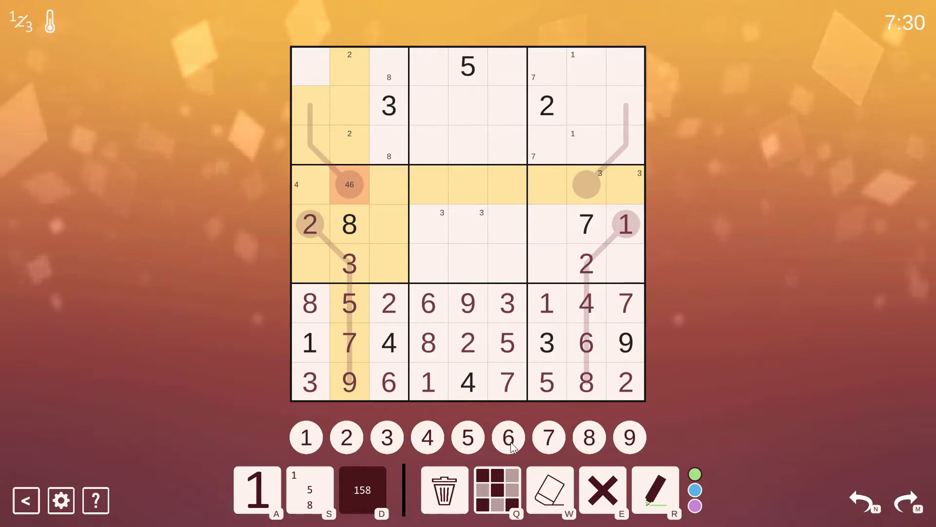
pyautogui.click(323, 160)
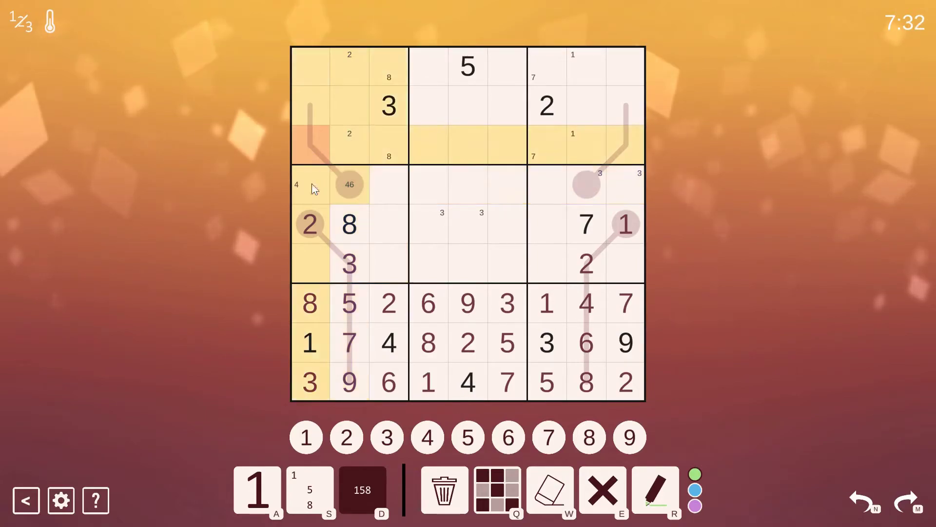
pyautogui.click(468, 438)
pyautogui.write('567')
pyautogui.click(508, 438)
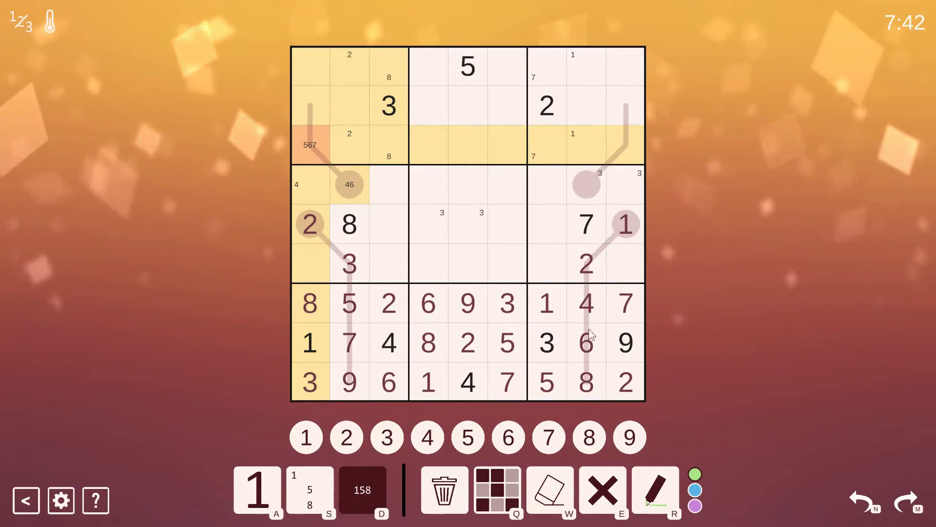
# Leave 7 and 9 as the candidates in row 2, column 1.
pyautogui.click(312, 112)
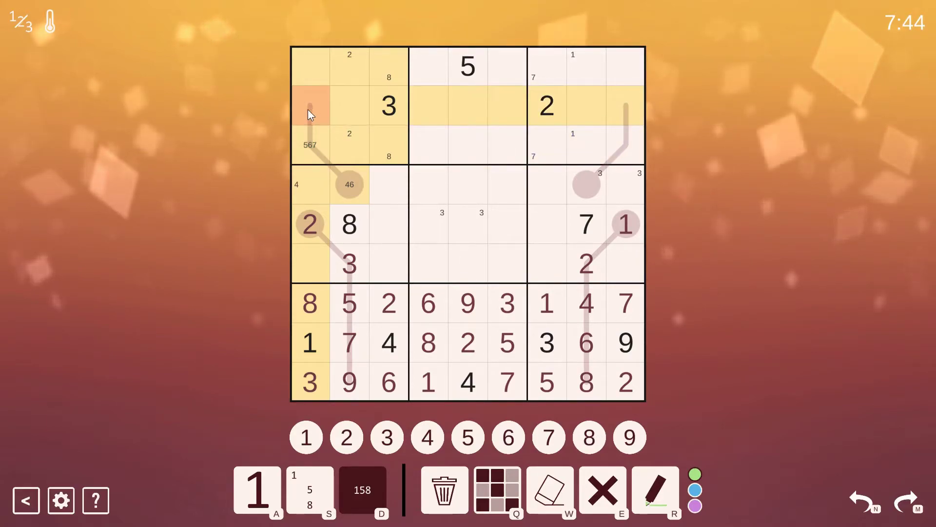
pyautogui.click(511, 439)
pyautogui.click(551, 437)
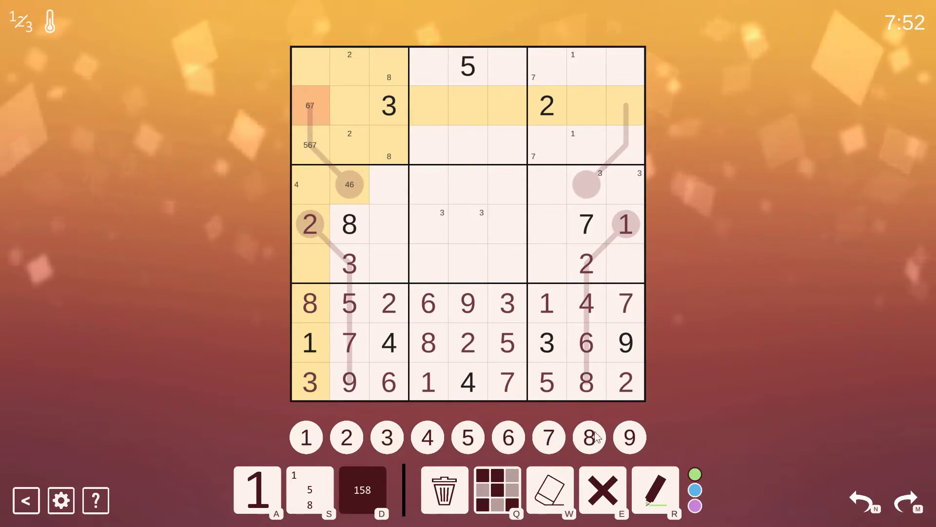
pyautogui.click(626, 437)
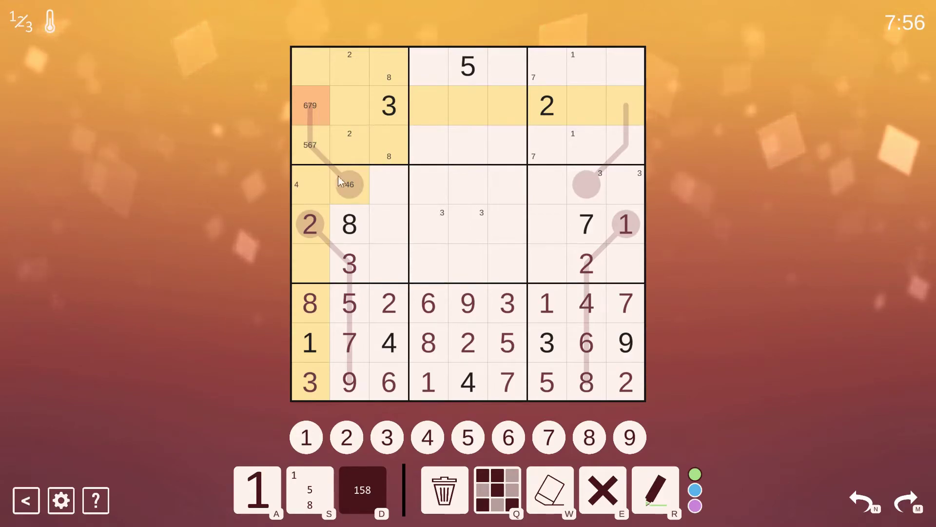
pyautogui.click(315, 139)
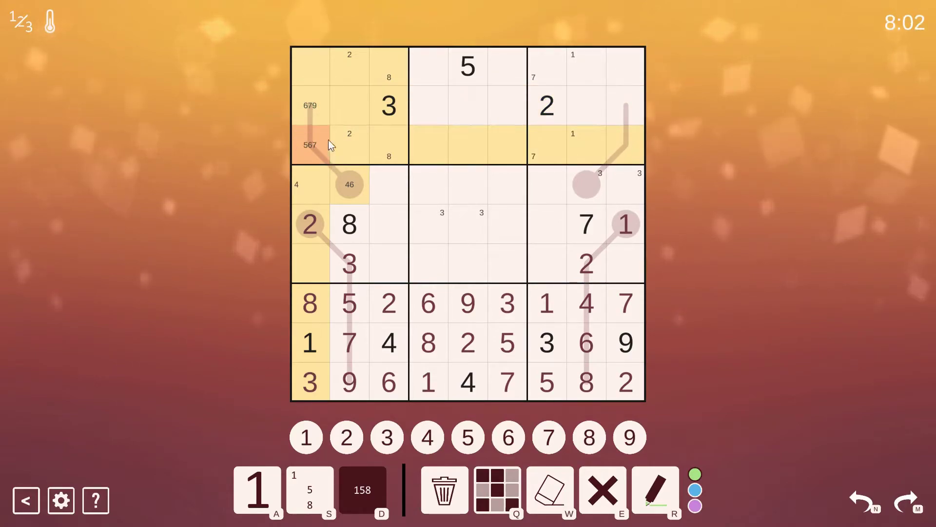
pyautogui.click(304, 105)
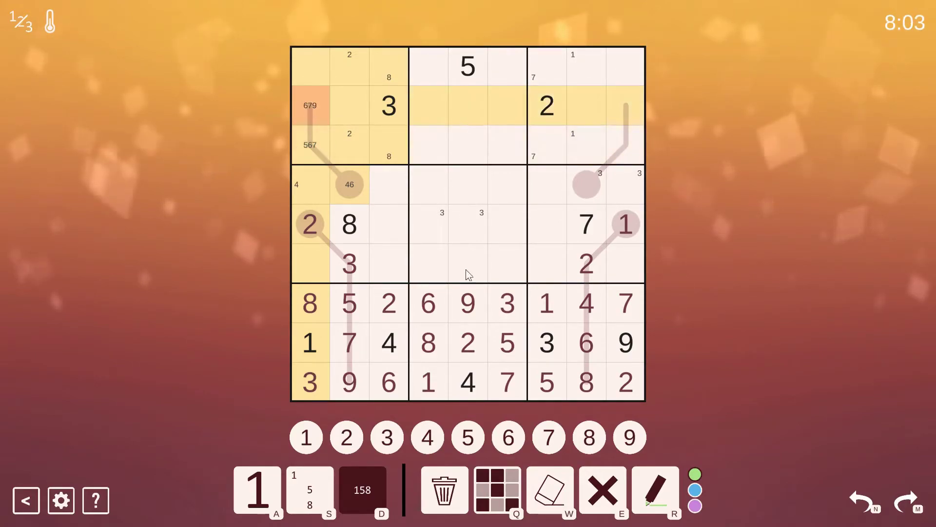
pyautogui.click(523, 441)
# Enter 4 in the circle cell at row 4, column 2.
pyautogui.click(350, 184)
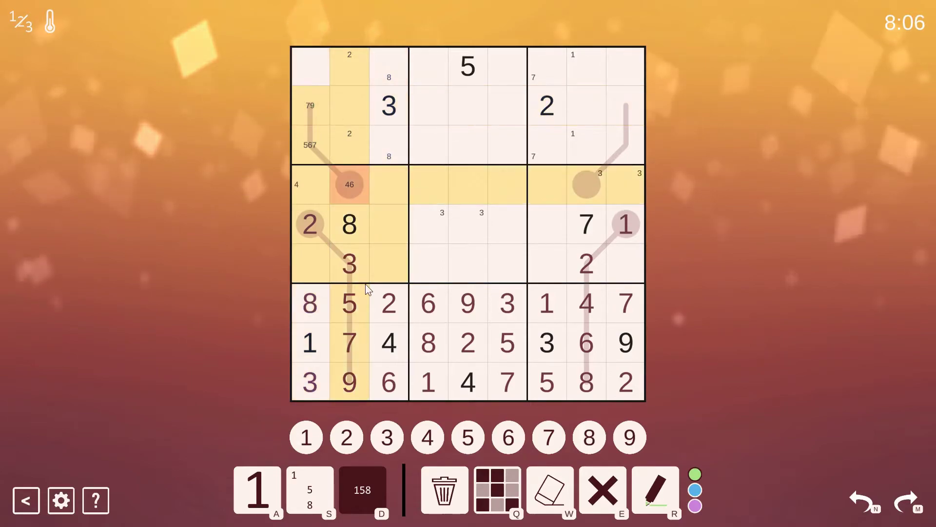
pyautogui.press('a')
pyautogui.click(438, 432)
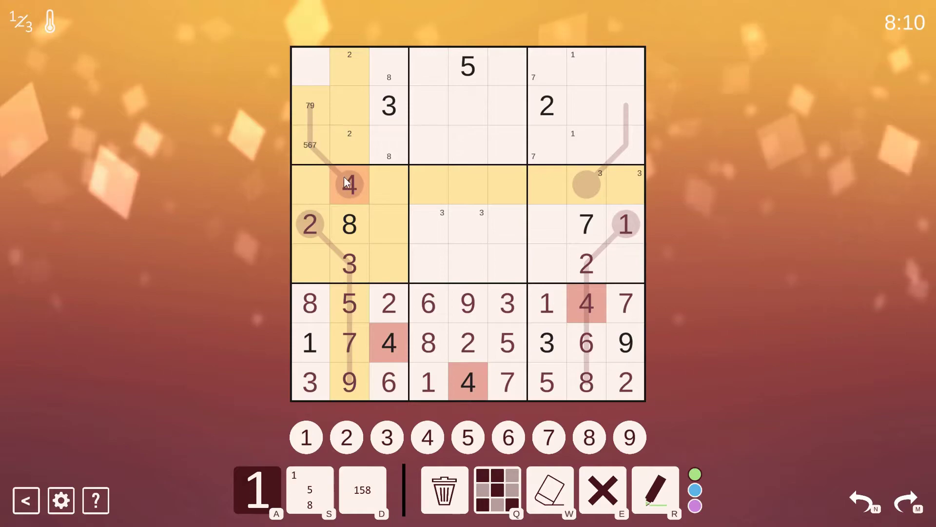
# Enter 4 in row 1, column 1, the grid's top-left corner.
pyautogui.click(311, 152)
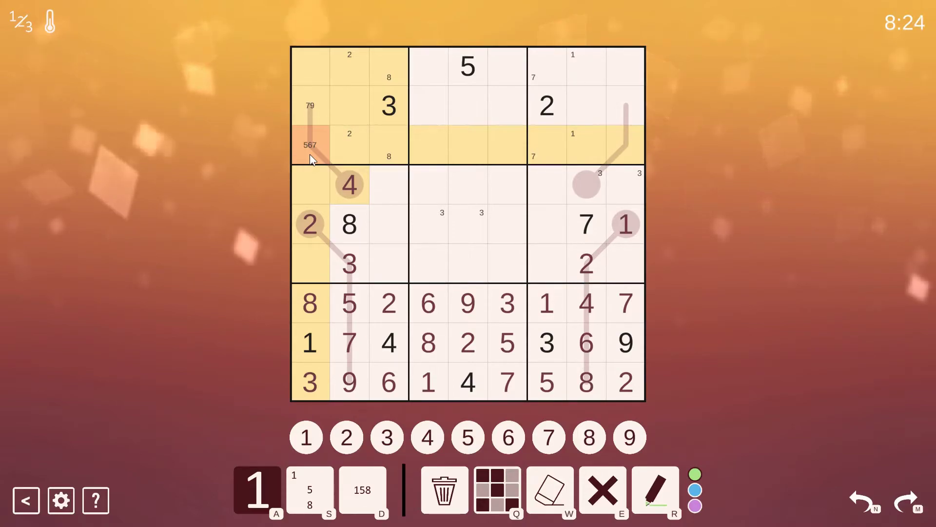
pyautogui.click(310, 84)
pyautogui.click(432, 431)
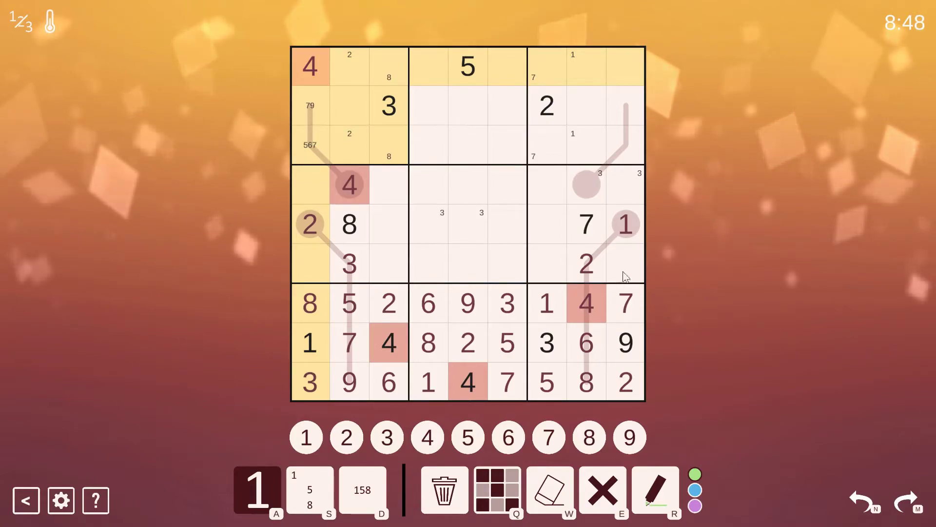
pyautogui.click(581, 178)
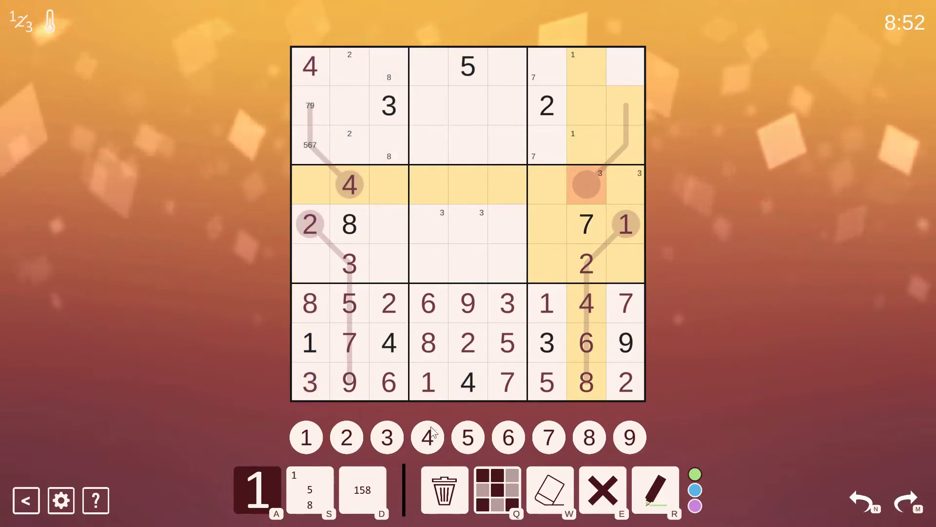
# Add centre candidate 5 beside 3 in the row 4, column 8 bulb.
pyautogui.click(354, 469)
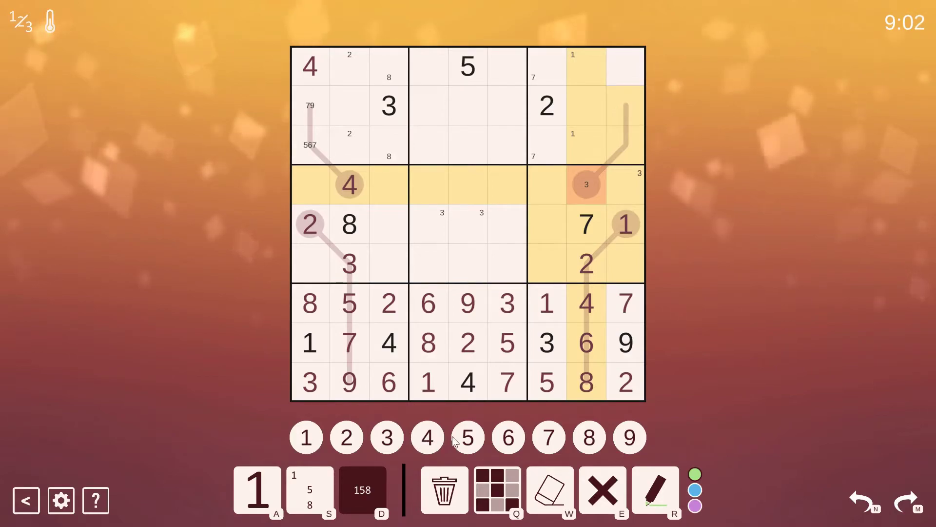
pyautogui.click(474, 436)
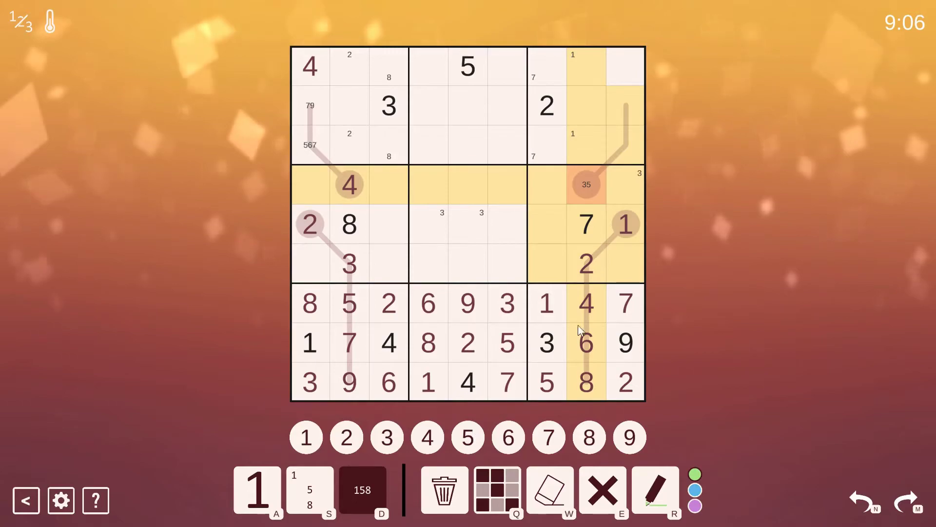
pyautogui.click(613, 149)
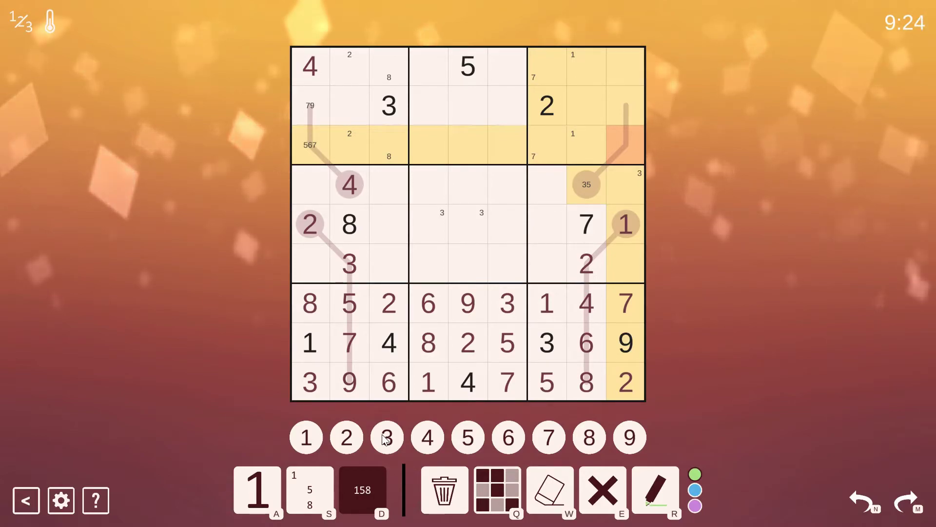
# Centre-mark 3, 4, 5 and 6 in row 3, column 9.
pyautogui.click(386, 438)
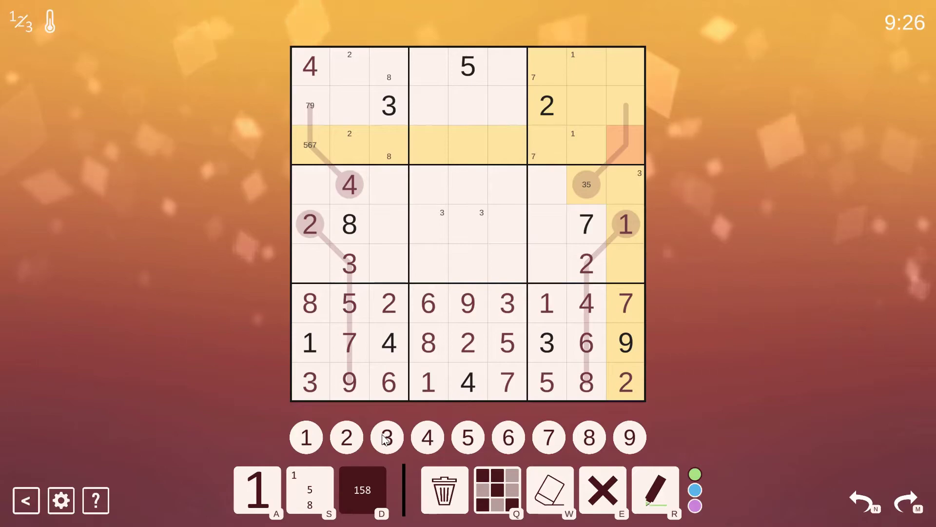
pyautogui.click(427, 437)
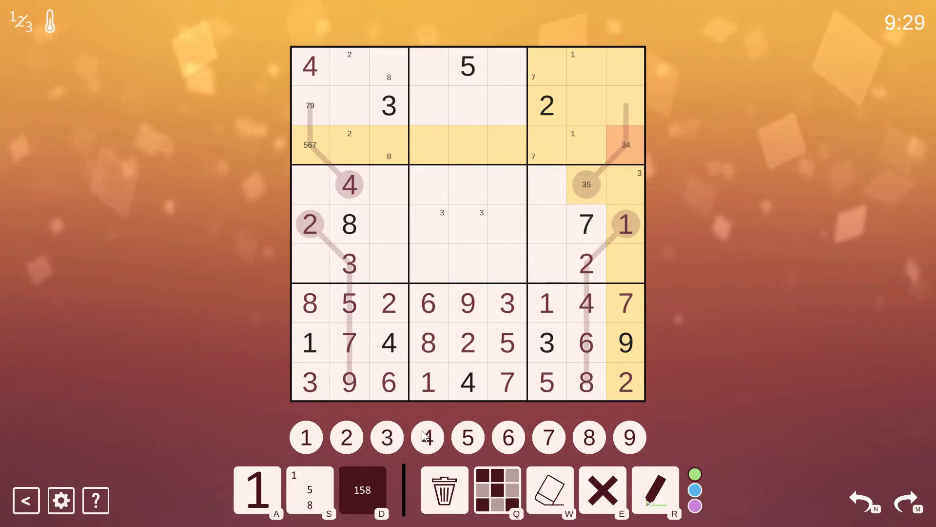
pyautogui.click(469, 437)
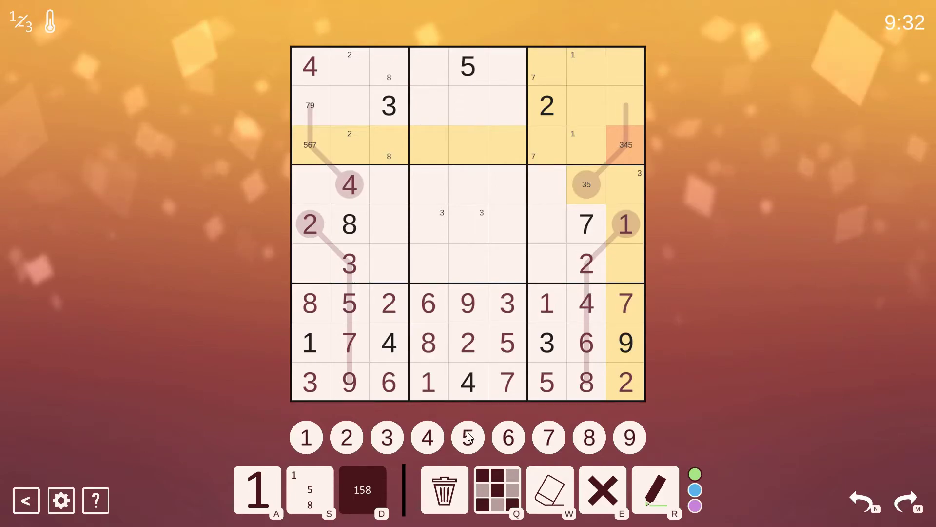
pyautogui.click(505, 438)
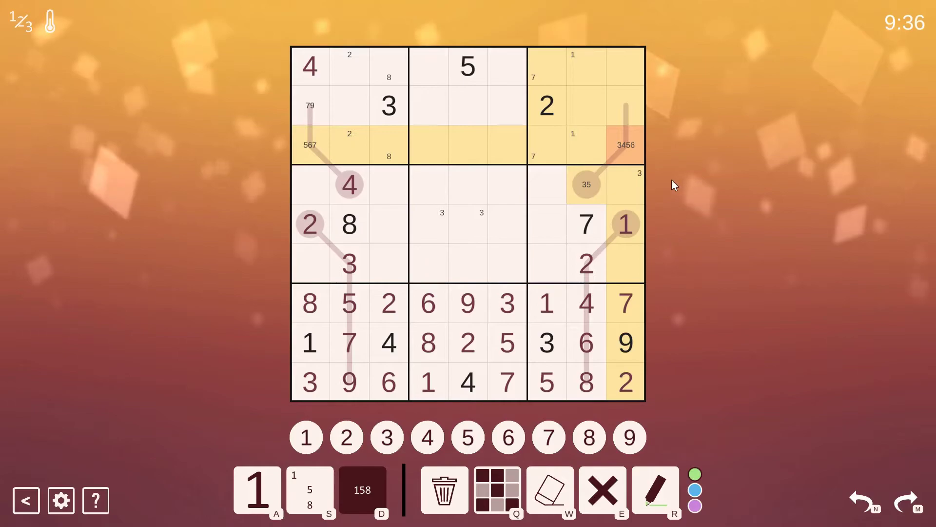
# Mark 4, 5 and 8 in row 2, column 9, and drop 3 from row 3, column 9.
pyautogui.click(624, 110)
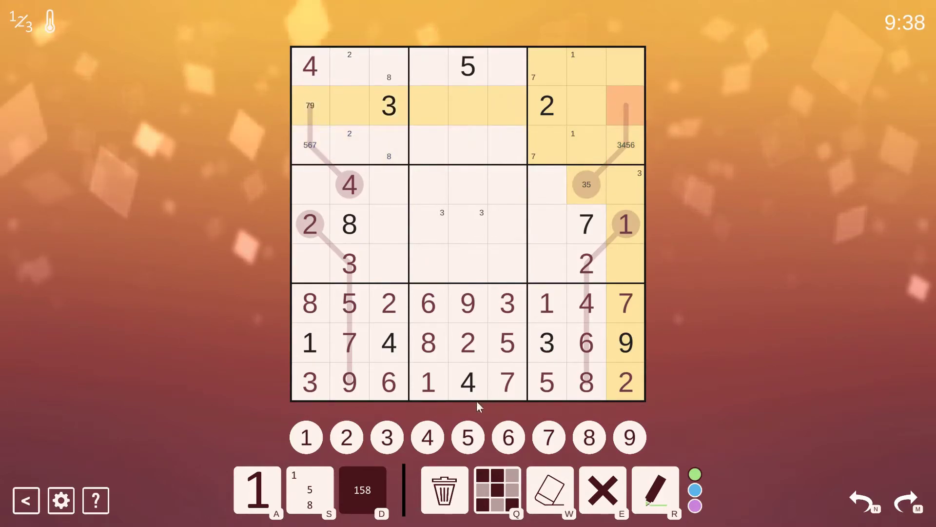
pyautogui.click(425, 439)
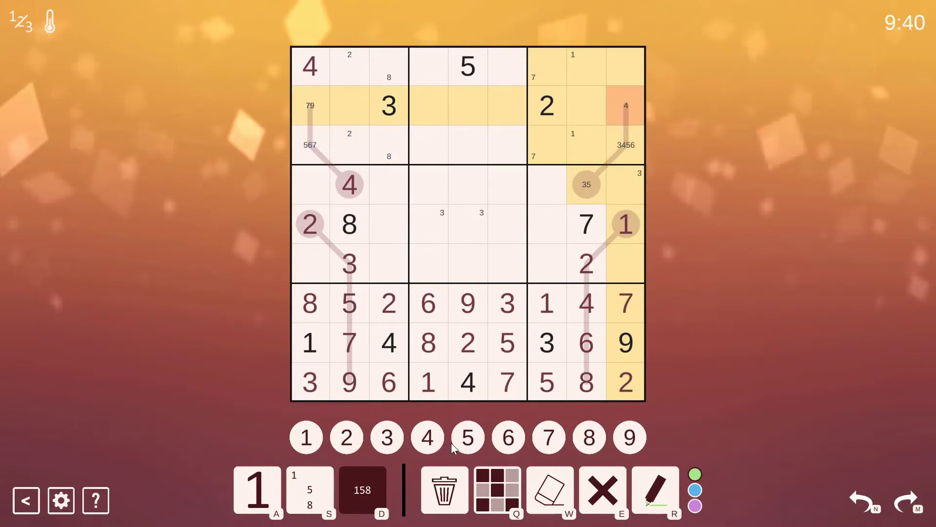
pyautogui.click(468, 440)
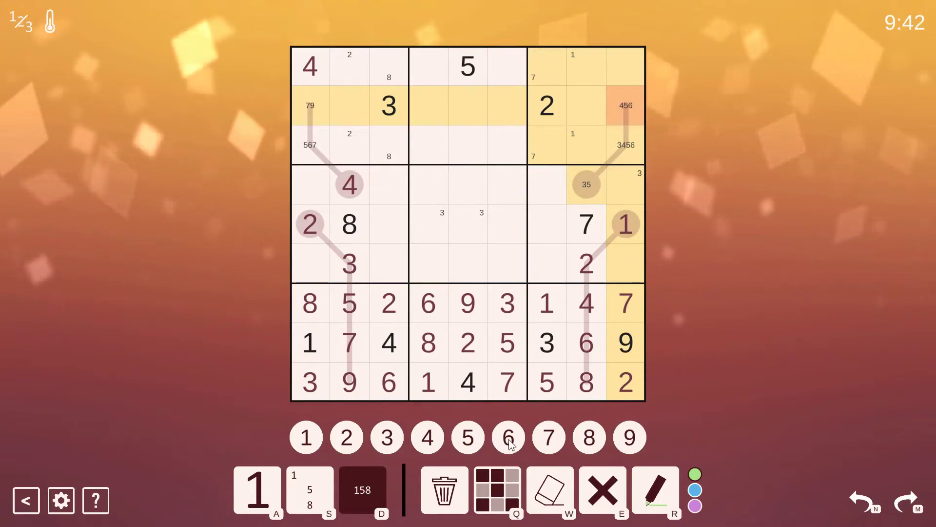
pyautogui.click(590, 439)
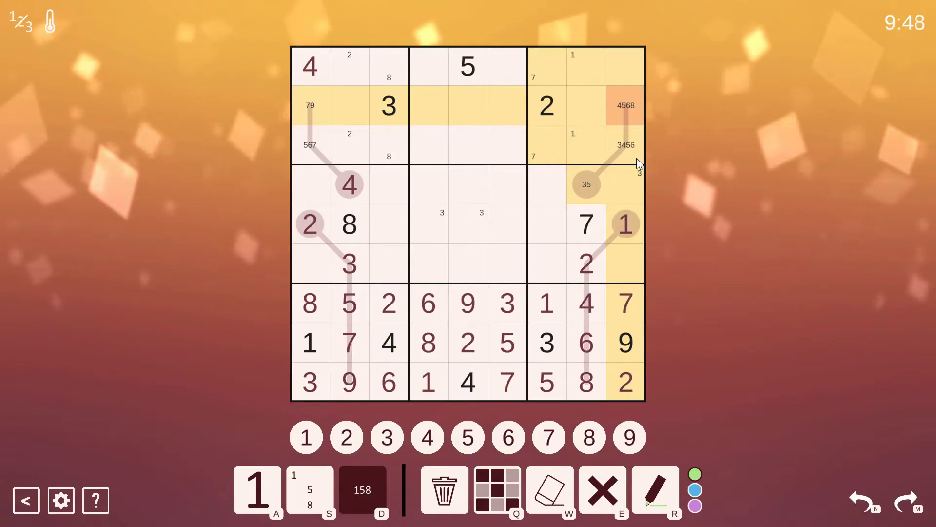
pyautogui.click(612, 162)
pyautogui.click(388, 437)
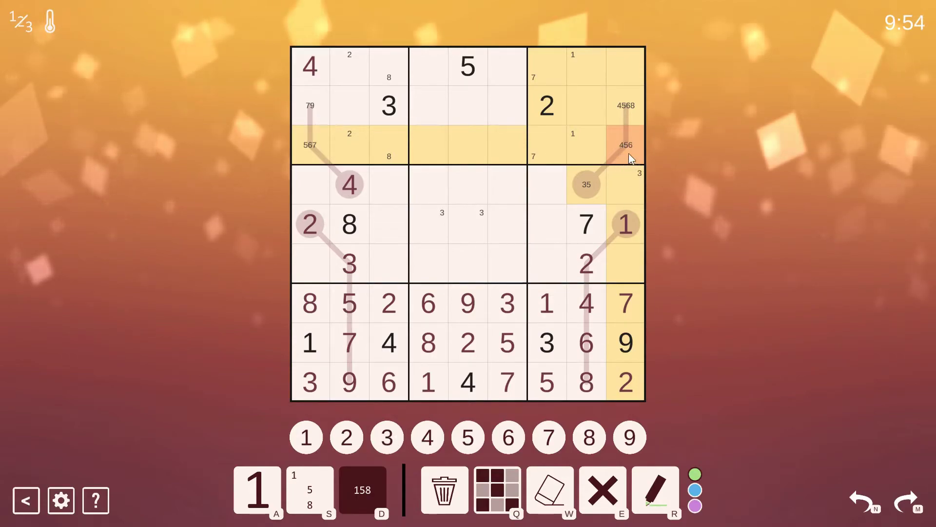
# Enter 3 in the bulb at row 4, column 8.
pyautogui.click(588, 187)
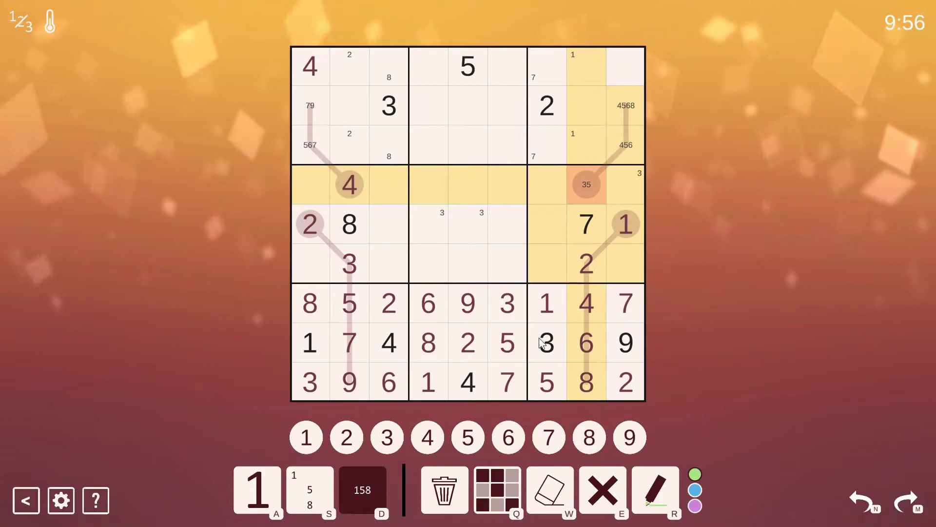
pyautogui.press('a')
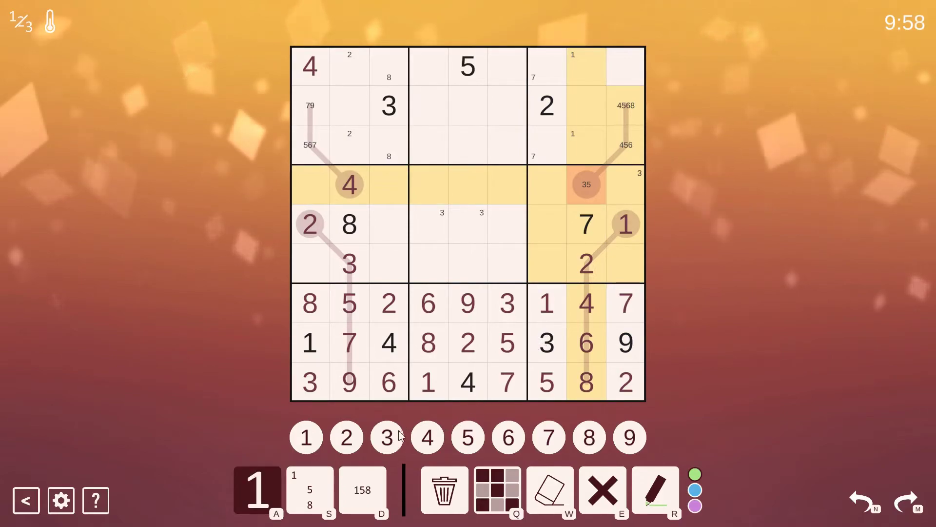
pyautogui.click(399, 437)
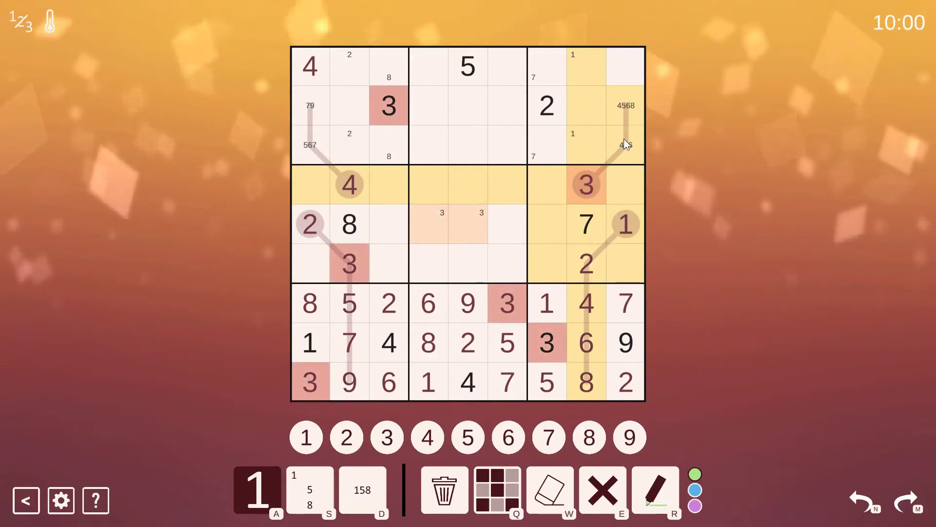
# Remove 4 and 5 from row 2, column 9, leaving candidates 6 and 8.
pyautogui.click(625, 112)
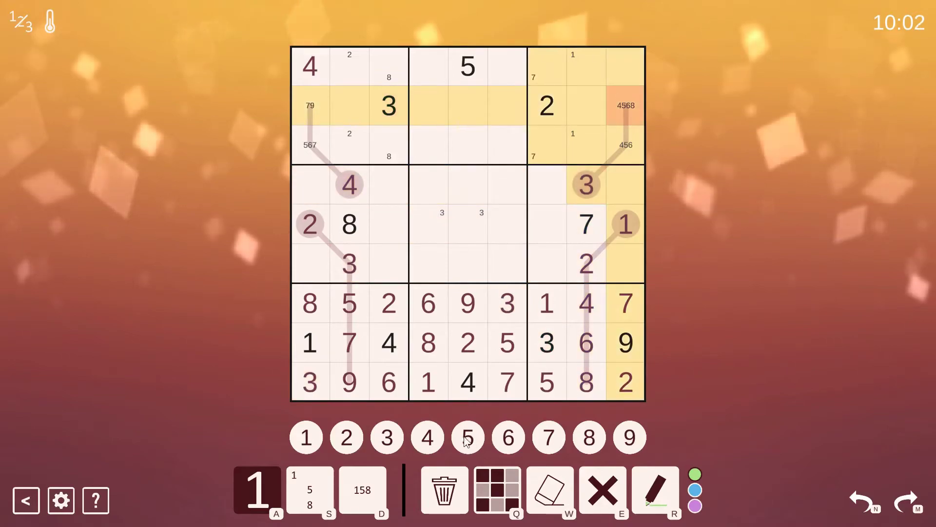
pyautogui.click(368, 480)
pyautogui.click(420, 436)
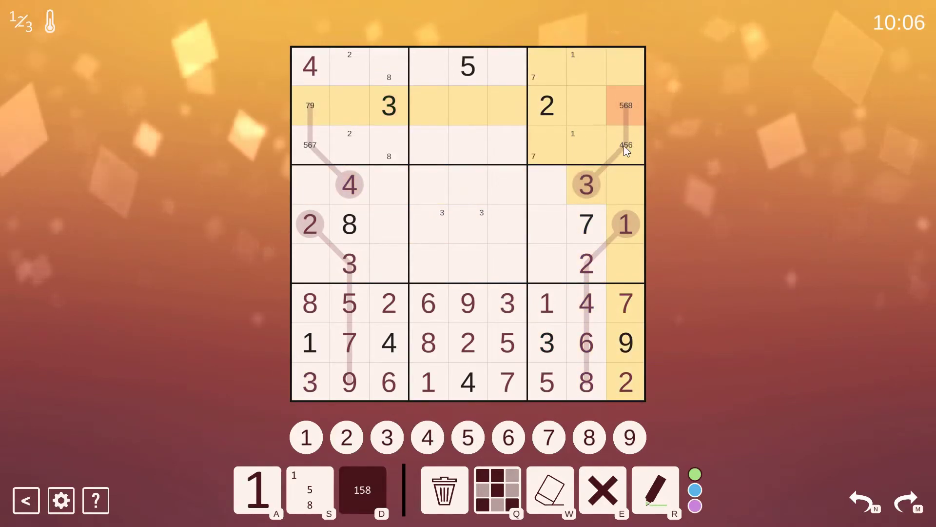
pyautogui.click(631, 110)
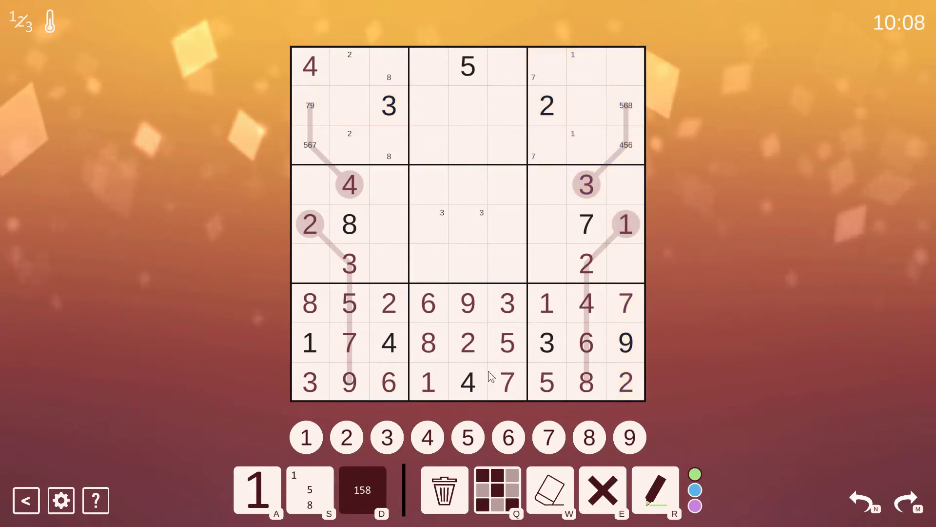
pyautogui.click(620, 116)
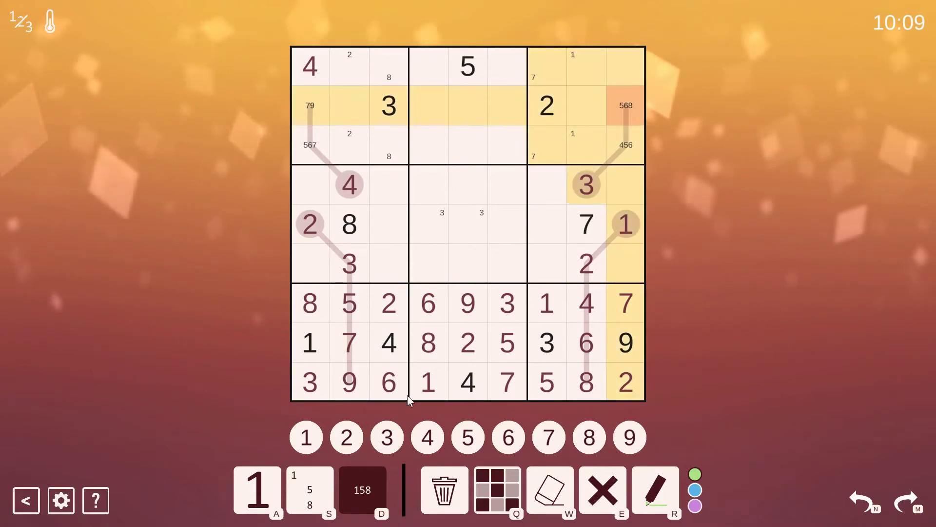
pyautogui.click(469, 439)
pyautogui.click(621, 155)
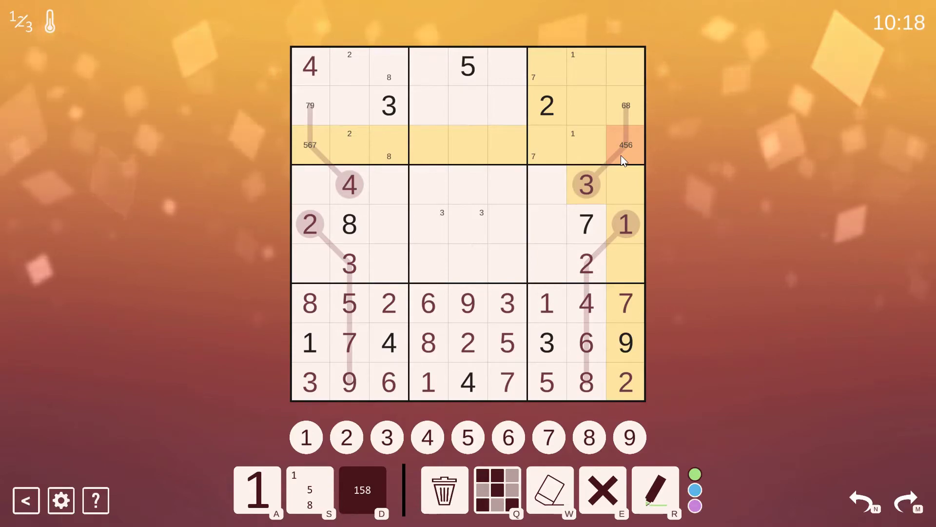
pyautogui.click(585, 192)
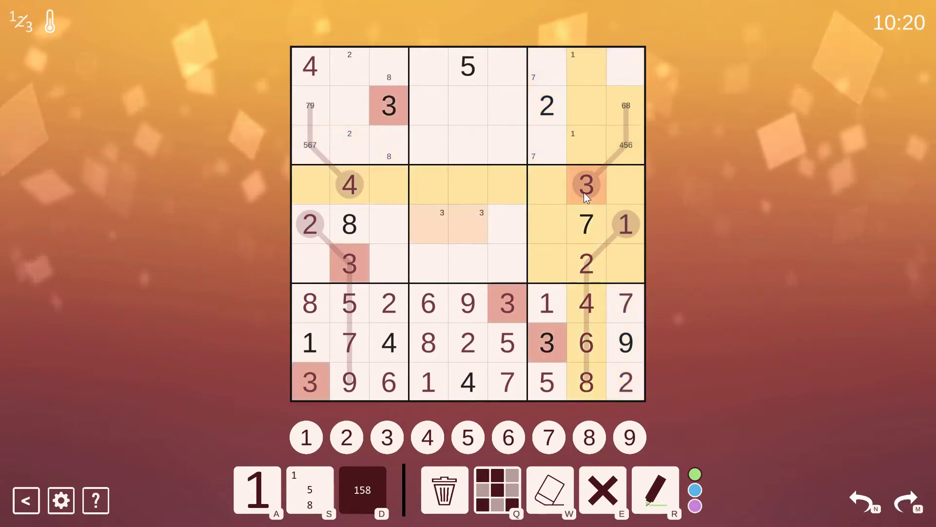
pyautogui.click(623, 70)
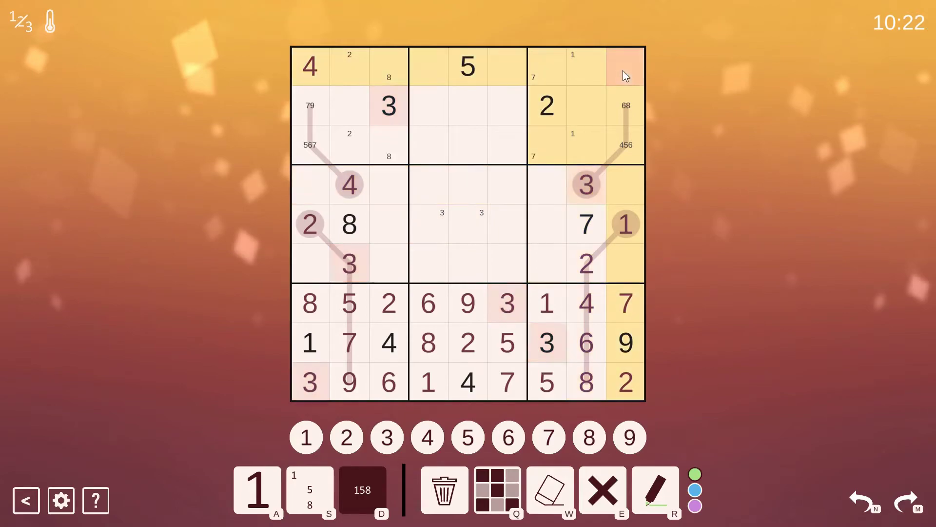
# Enter 3 in row 1, column 9, and mark 3 in row 3, columns 4–5.
pyautogui.press('a')
pyautogui.click(386, 438)
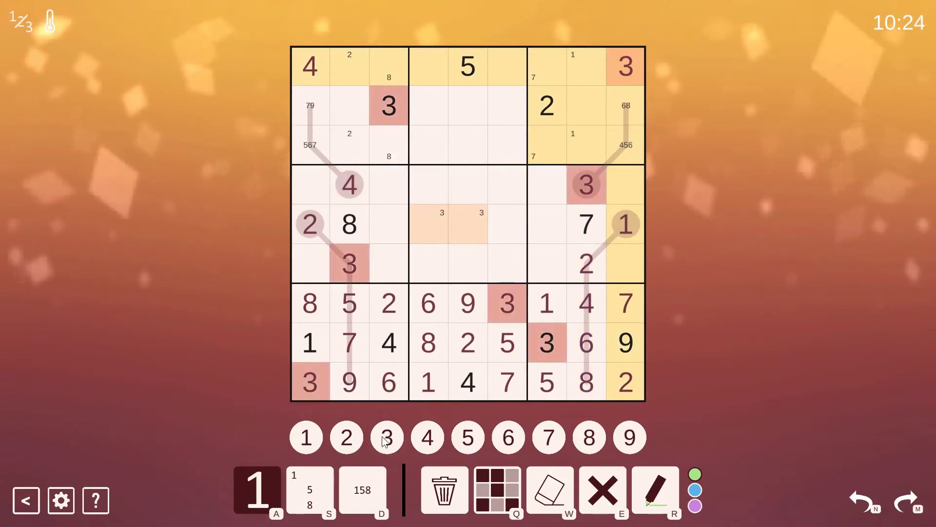
pyautogui.click(440, 151)
pyautogui.moveTo(441, 152); pyautogui.dragTo(479, 147)
pyautogui.click(380, 437)
# Switch to corner marks, check the 3s and 4s, and select top-middle box cells.
pyautogui.press('s')
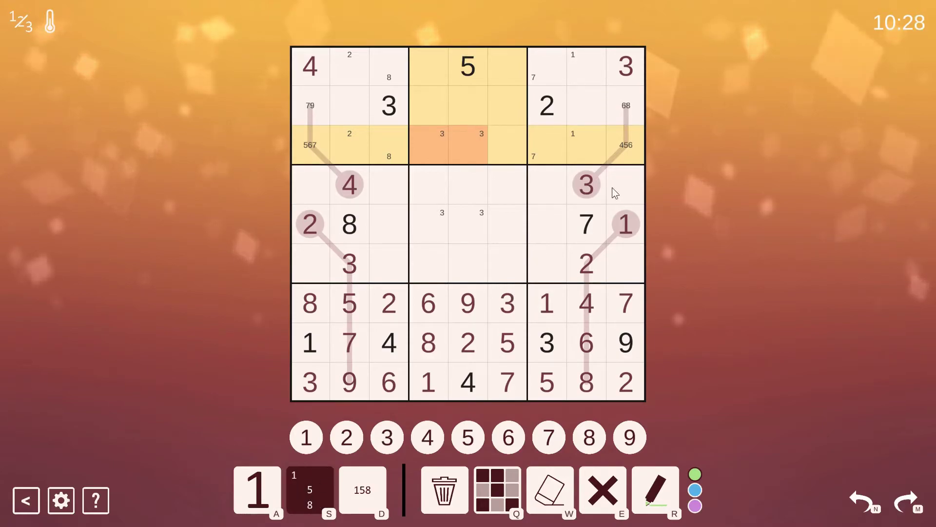
pyautogui.click(586, 185)
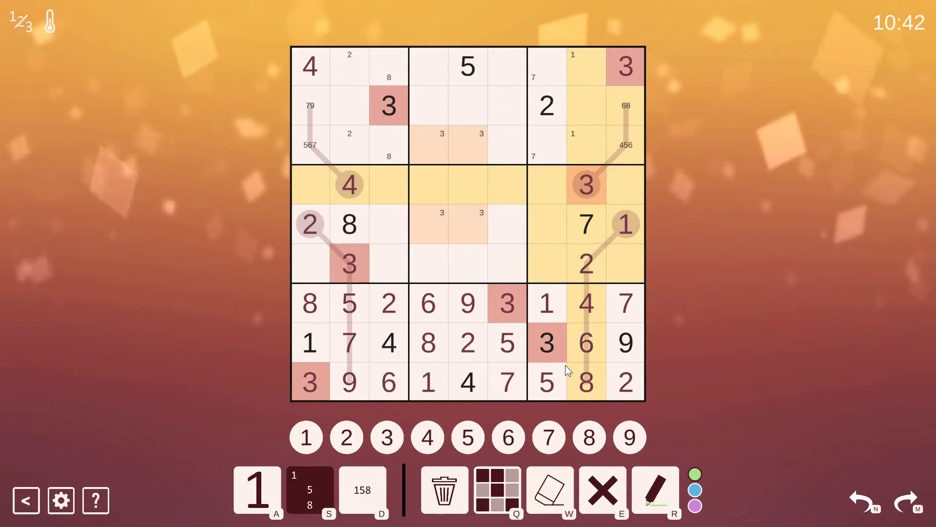
pyautogui.click(590, 303)
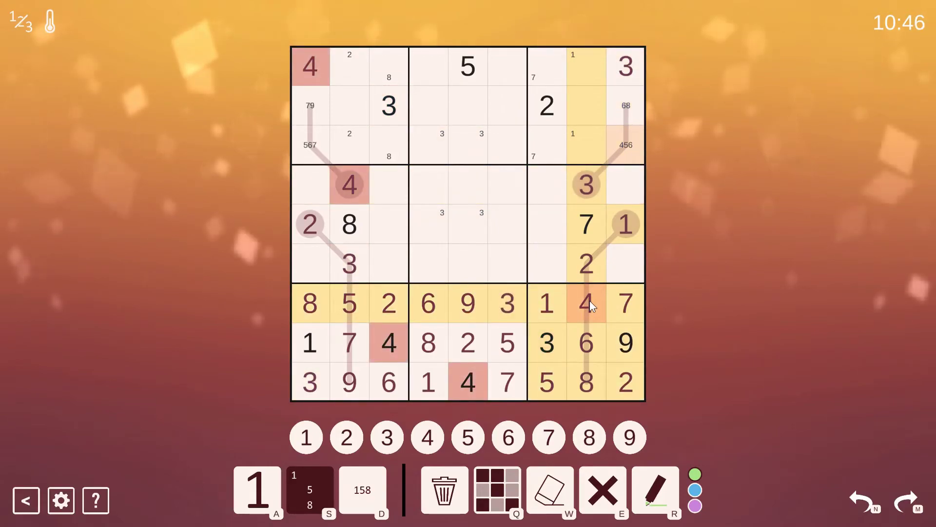
pyautogui.moveTo(429, 71)
pyautogui.mouseDown()
pyautogui.moveTo(517, 70)
pyautogui.moveTo(473, 102)
pyautogui.moveTo(434, 99)
pyautogui.mouseUp()
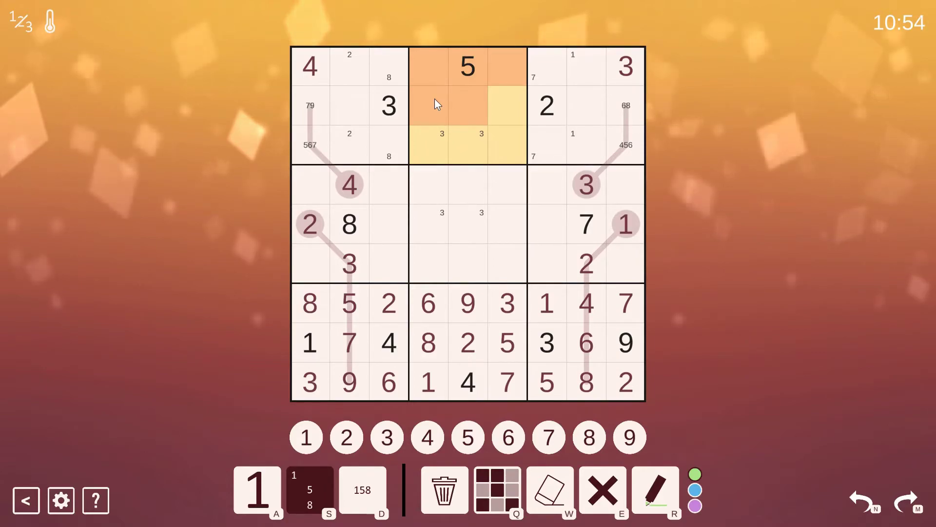
pyautogui.moveTo(441, 71); pyautogui.dragTo(511, 65)
pyautogui.moveTo(439, 102); pyautogui.dragTo(460, 138)
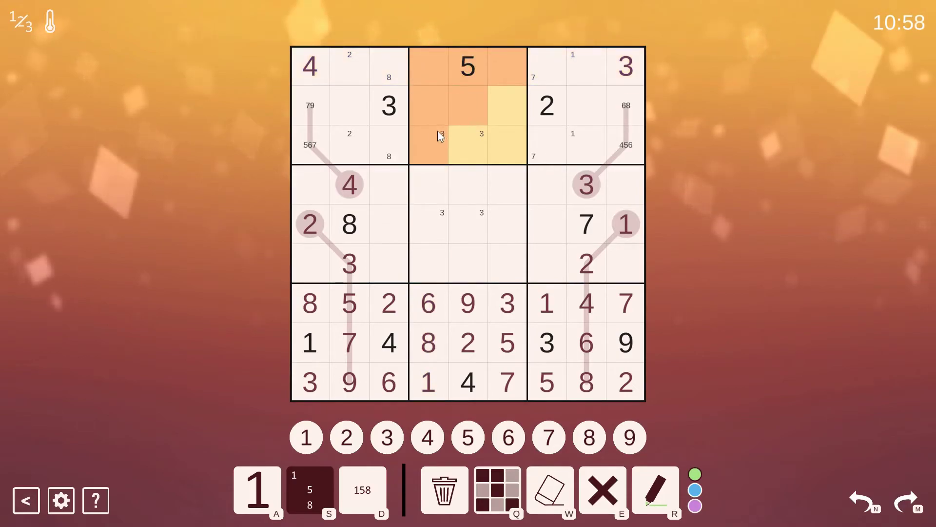
pyautogui.moveTo(513, 103); pyautogui.dragTo(517, 138)
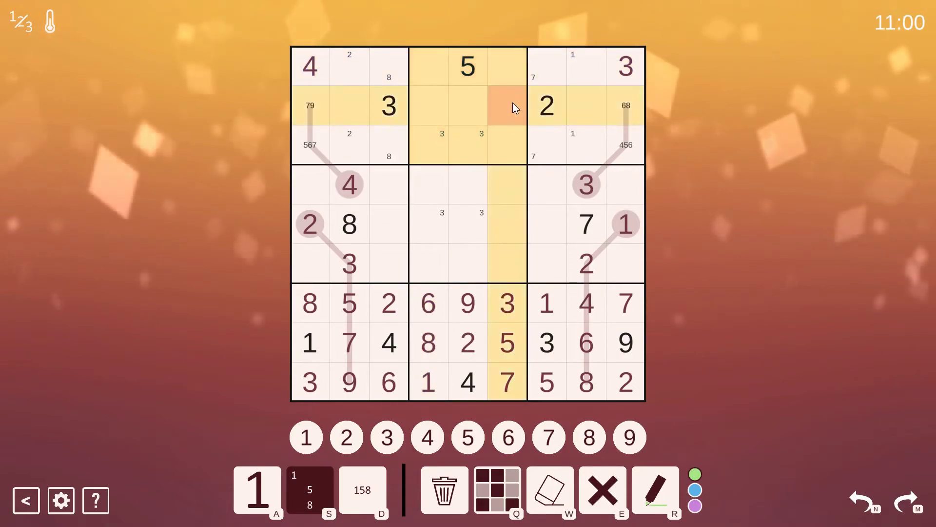
pyautogui.click(429, 445)
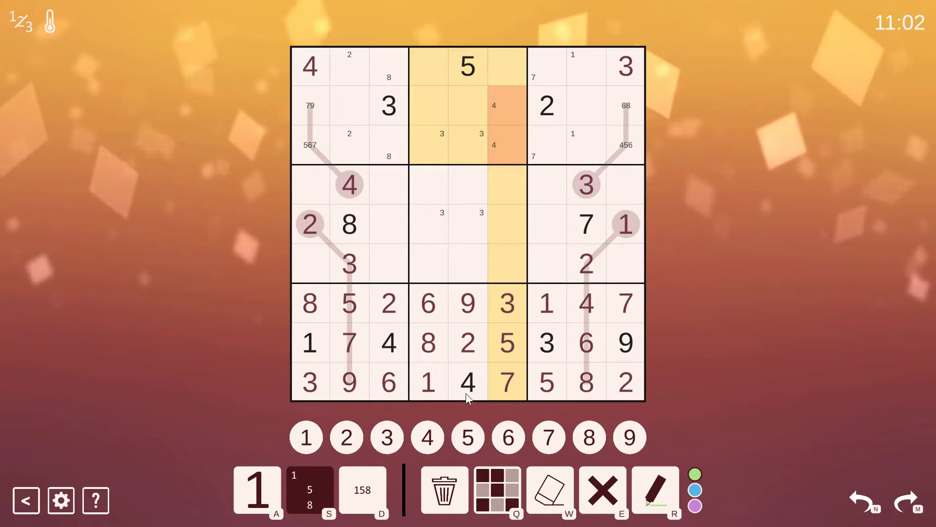
pyautogui.click(466, 393)
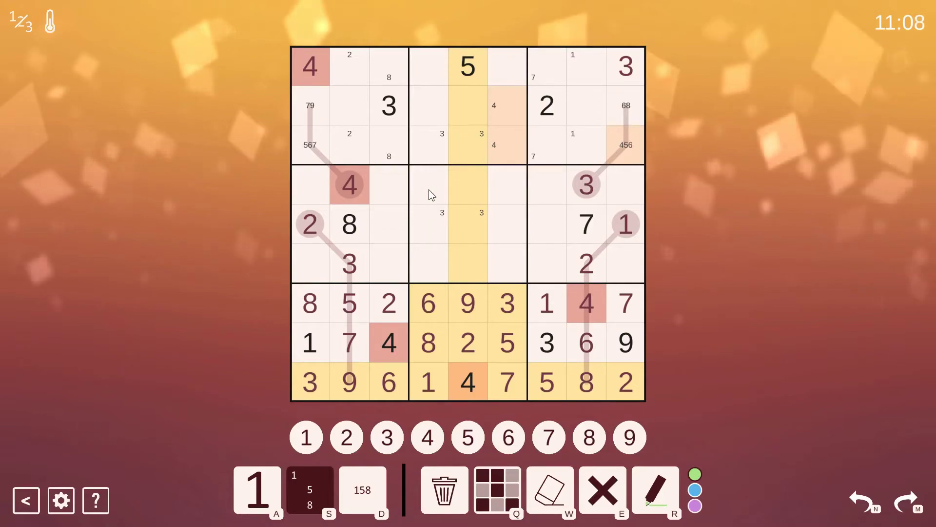
pyautogui.moveTo(431, 194)
pyautogui.mouseDown()
pyautogui.moveTo(508, 254)
pyautogui.moveTo(480, 268)
pyautogui.moveTo(507, 220)
pyautogui.moveTo(461, 219)
pyautogui.mouseUp()
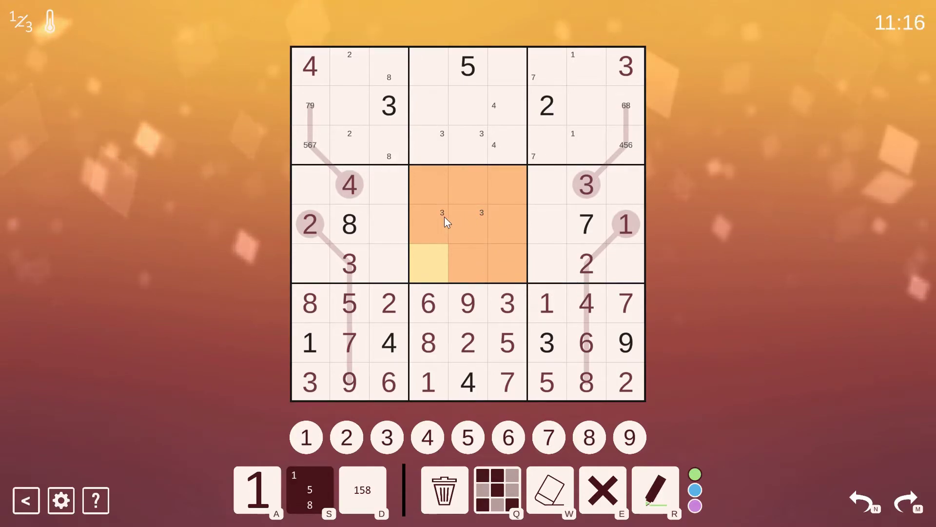
pyautogui.click(433, 256)
# Enter 4s at r6c4, r5c7, r3c9 and r2c6.
pyautogui.press('a')
pyautogui.click(430, 433)
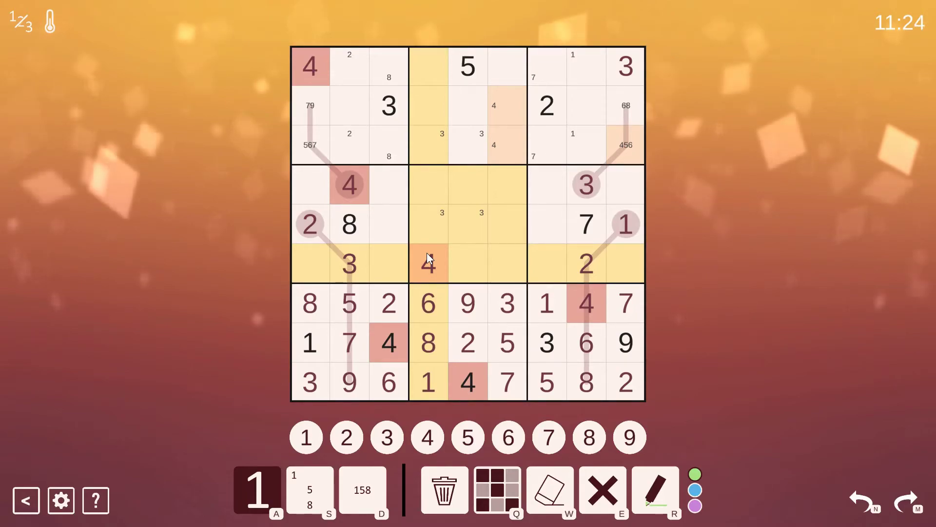
pyautogui.click(557, 235)
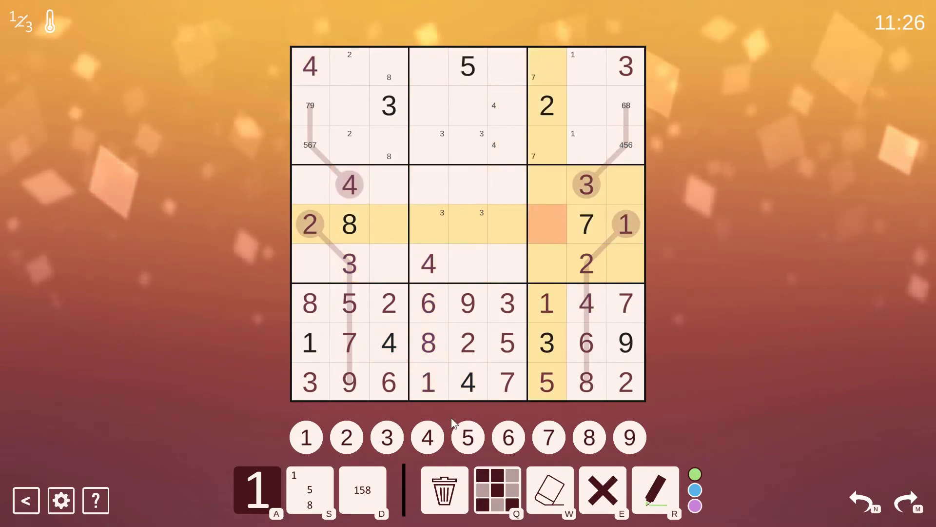
pyautogui.click(428, 438)
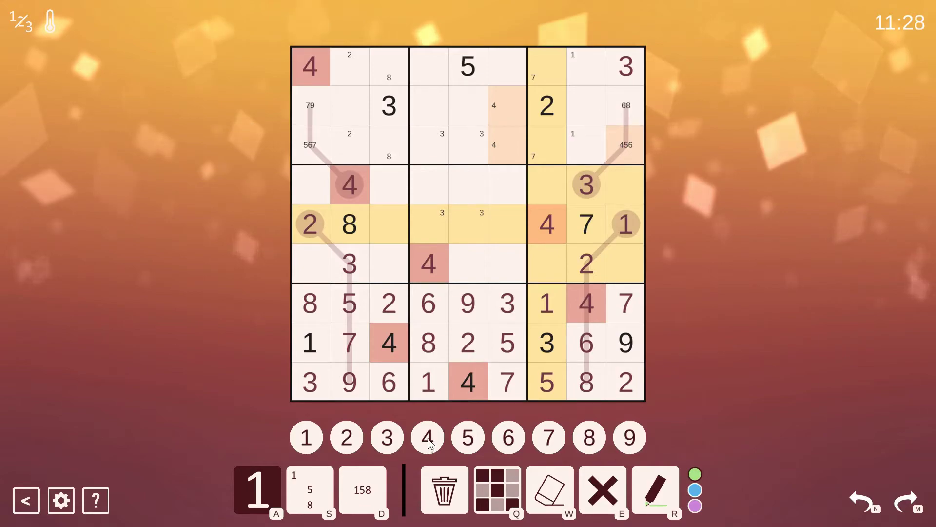
pyautogui.click(633, 147)
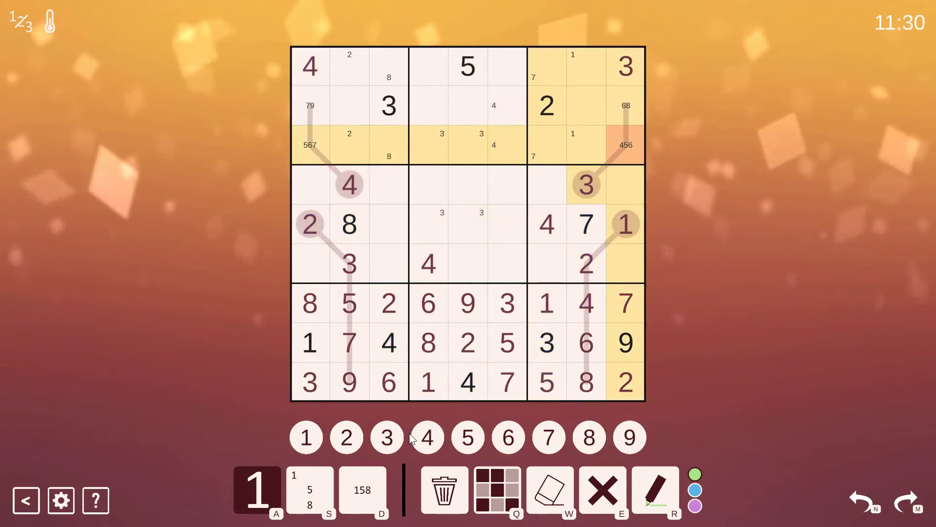
pyautogui.click(426, 438)
pyautogui.click(515, 112)
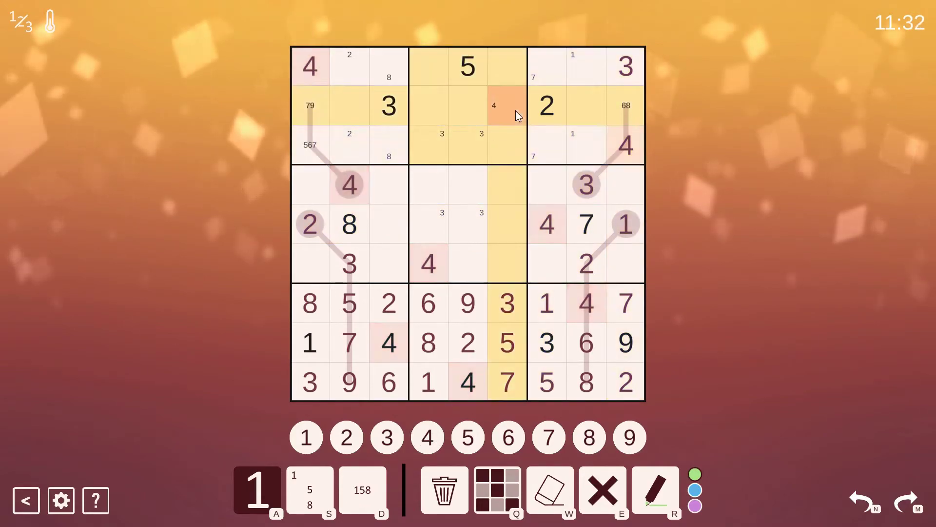
pyautogui.click(429, 444)
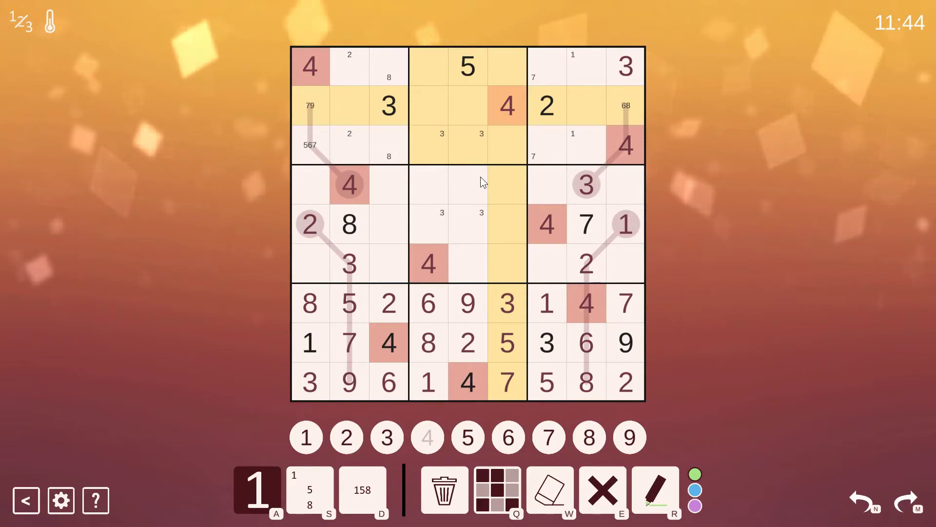
pyautogui.click(579, 183)
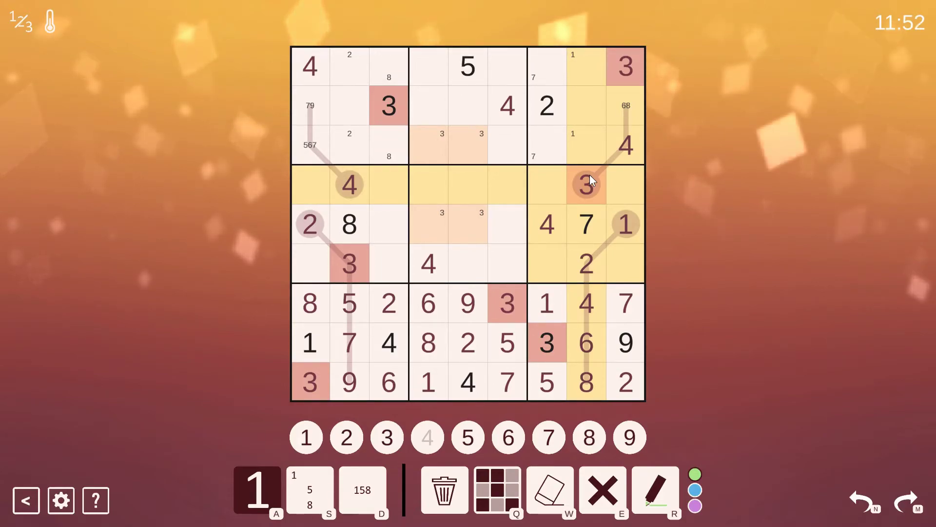
# Enter 5 in row 6, column 9.
pyautogui.click(508, 333)
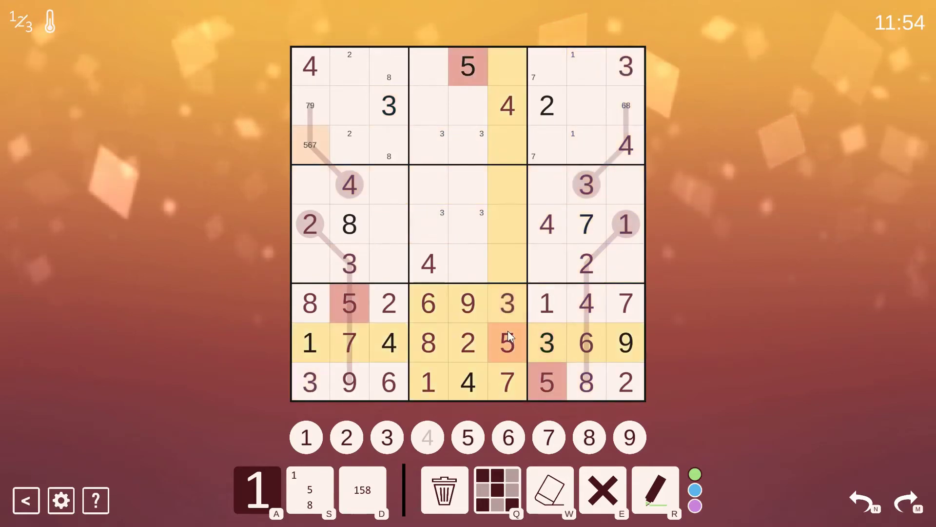
pyautogui.click(627, 264)
pyautogui.click(471, 435)
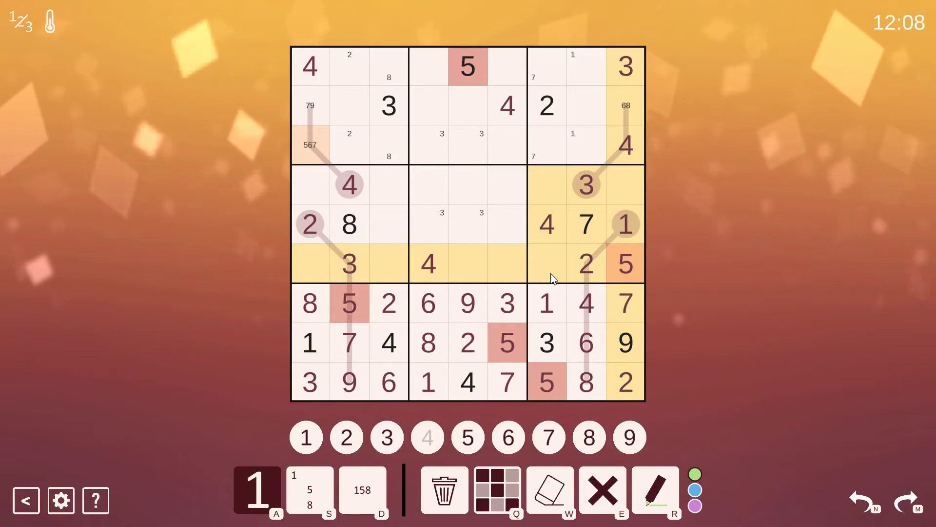
# Check where the 7s, 8s and 9s sit, and select column 7, rows 4–6.
pyautogui.click(627, 301)
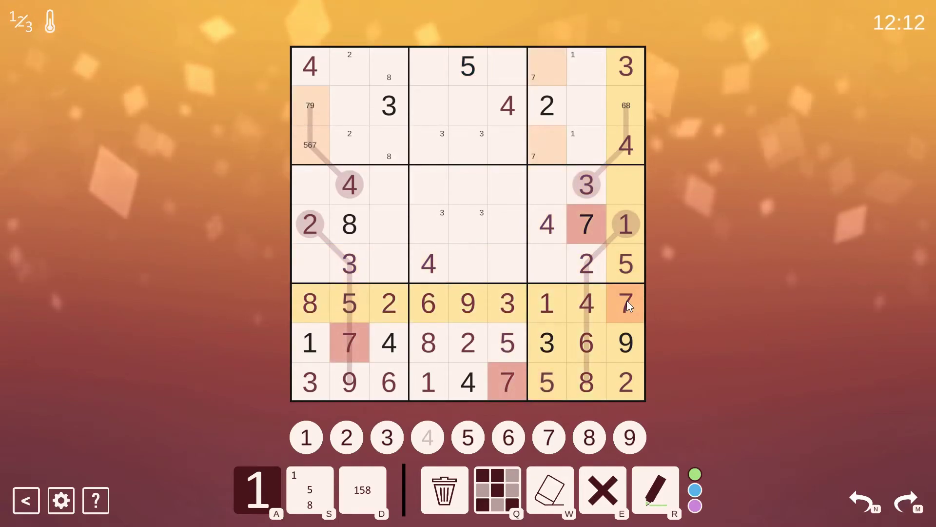
pyautogui.click(590, 381)
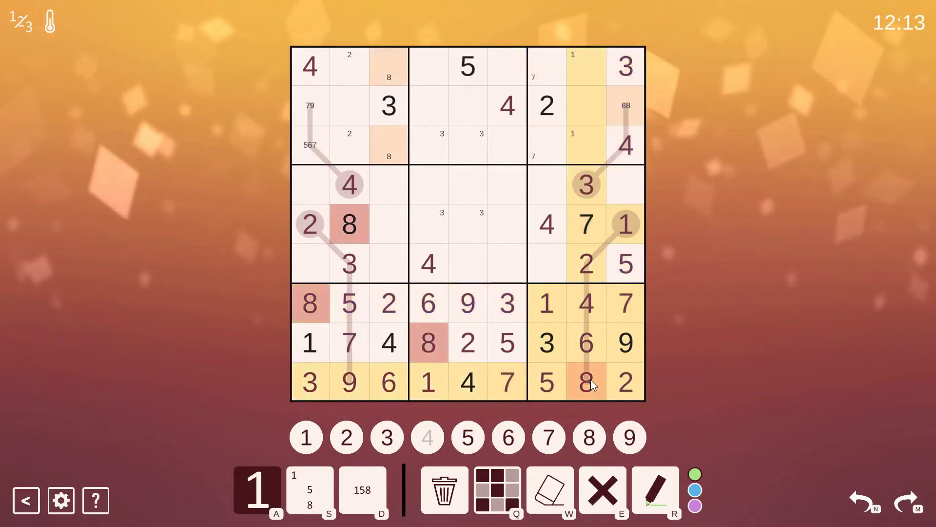
pyautogui.click(628, 345)
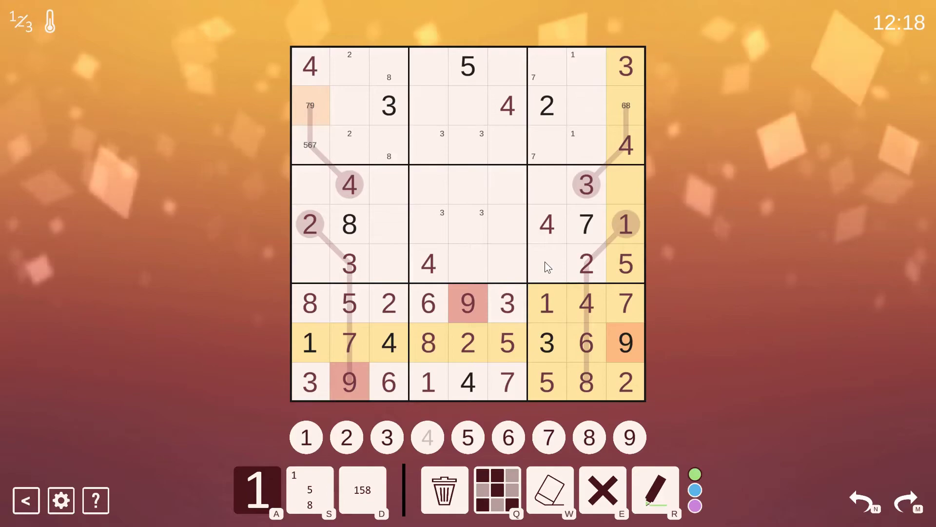
pyautogui.moveTo(545, 261); pyautogui.dragTo(545, 183)
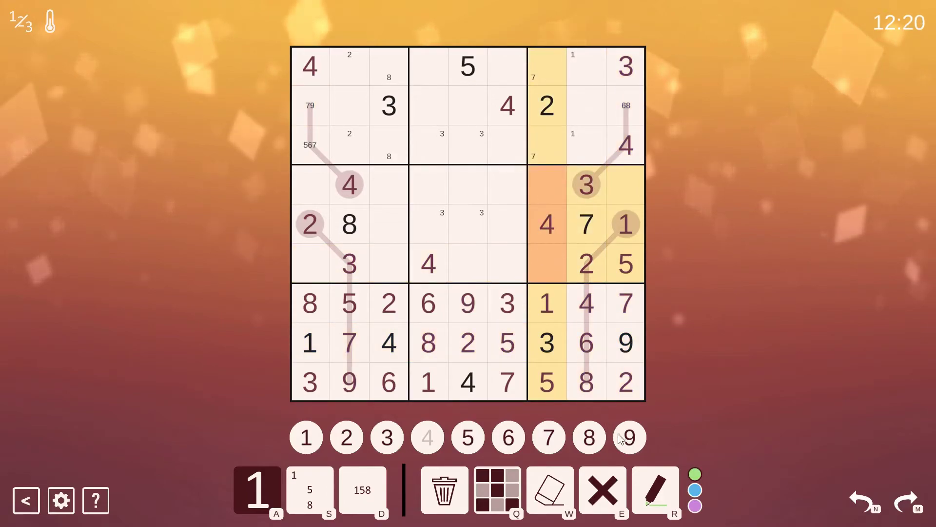
# Pencil 9 into column 7 rows 4 and 6, and column 8 rows 1–3.
pyautogui.click(630, 339)
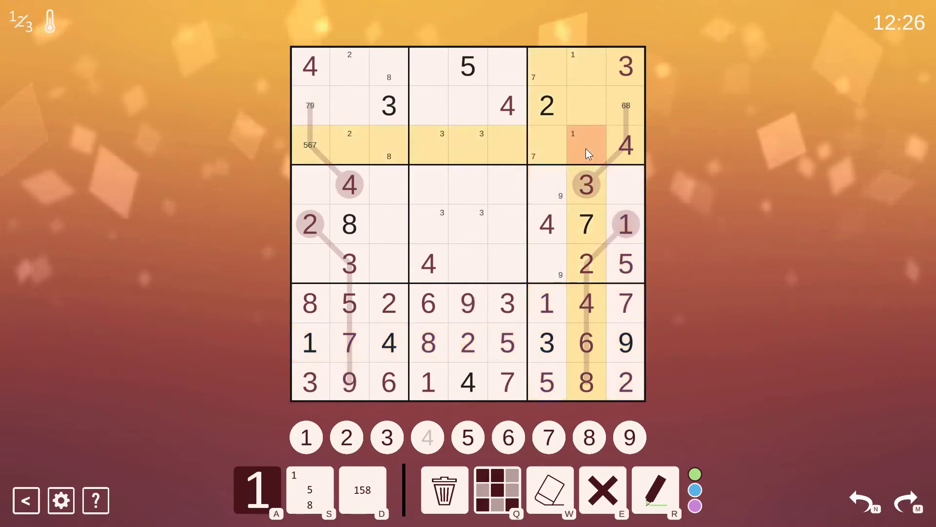
pyautogui.moveTo(586, 149); pyautogui.dragTo(589, 82)
pyautogui.click(631, 437)
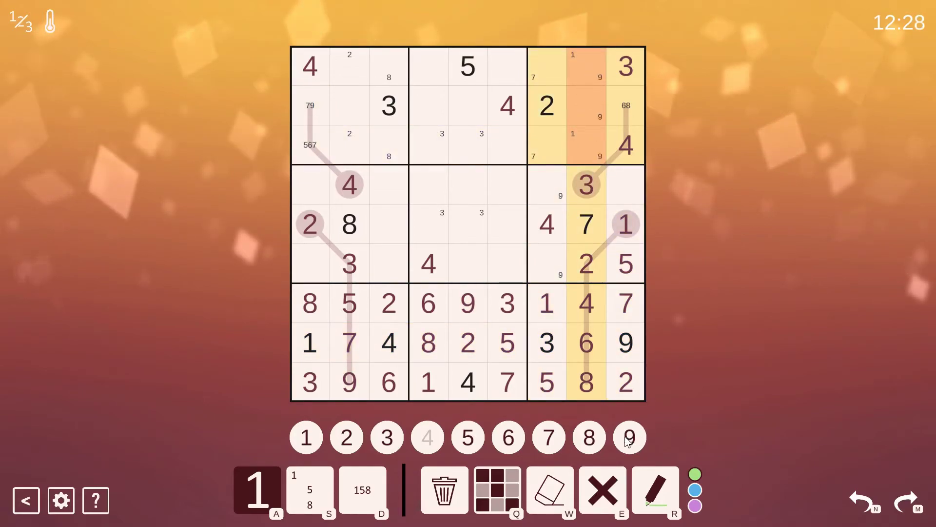
pyautogui.click(621, 351)
pyautogui.click(346, 381)
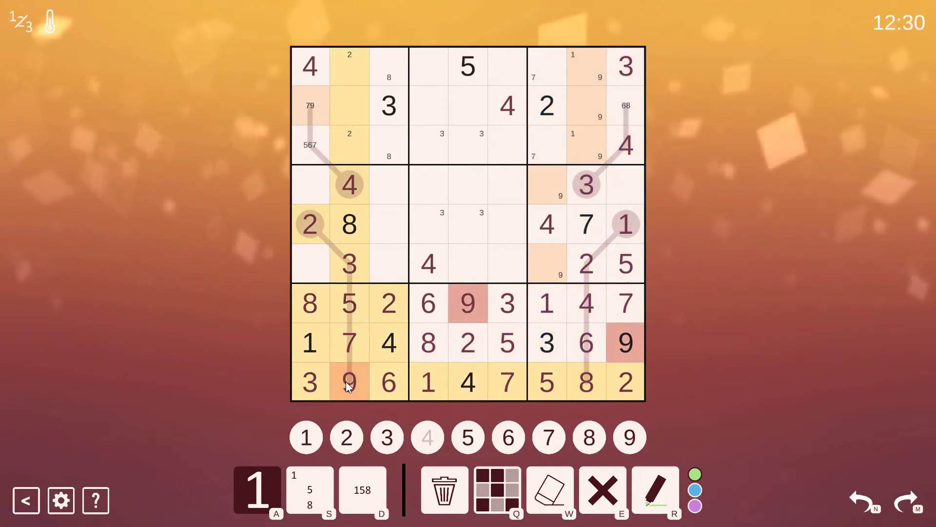
# Pencil 1 into column 3 at rows 4 and 6.
pyautogui.click(309, 340)
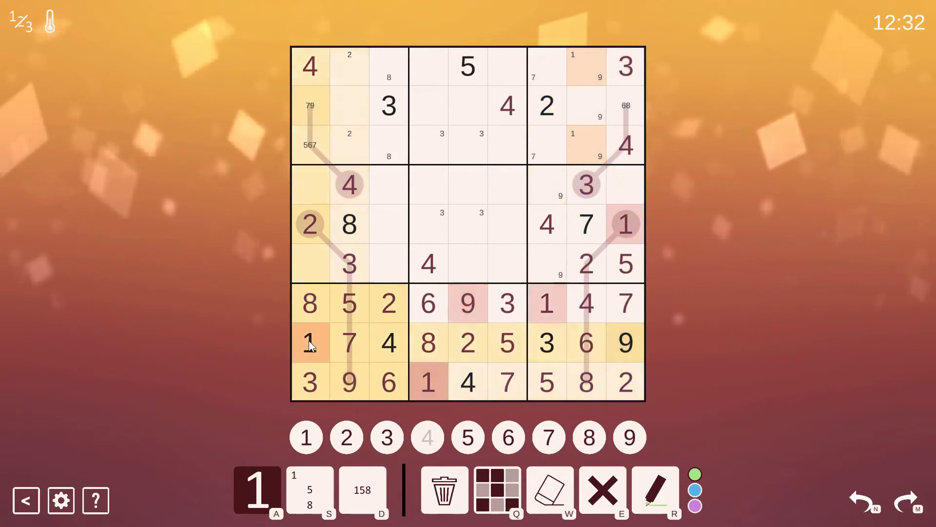
pyautogui.click(386, 261)
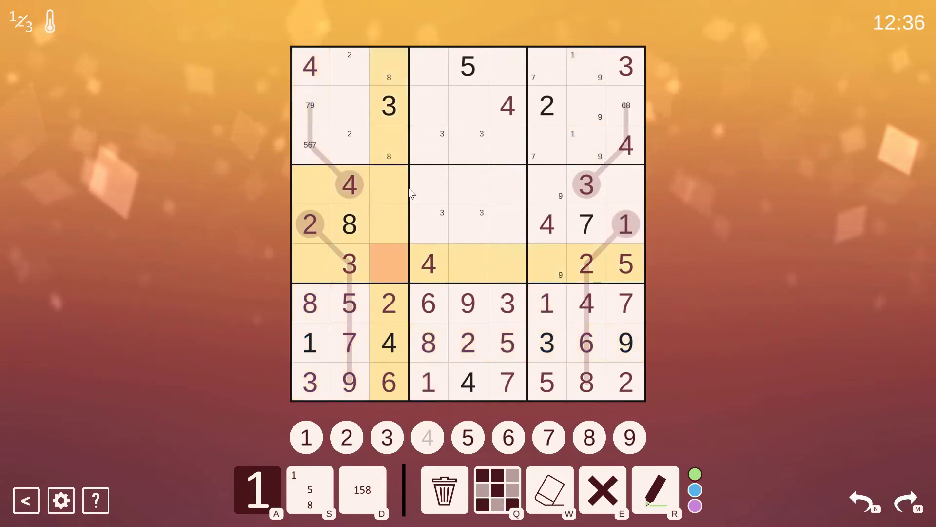
pyautogui.keyDown('ctrl'); pyautogui.click(391, 189); pyautogui.keyUp('ctrl')
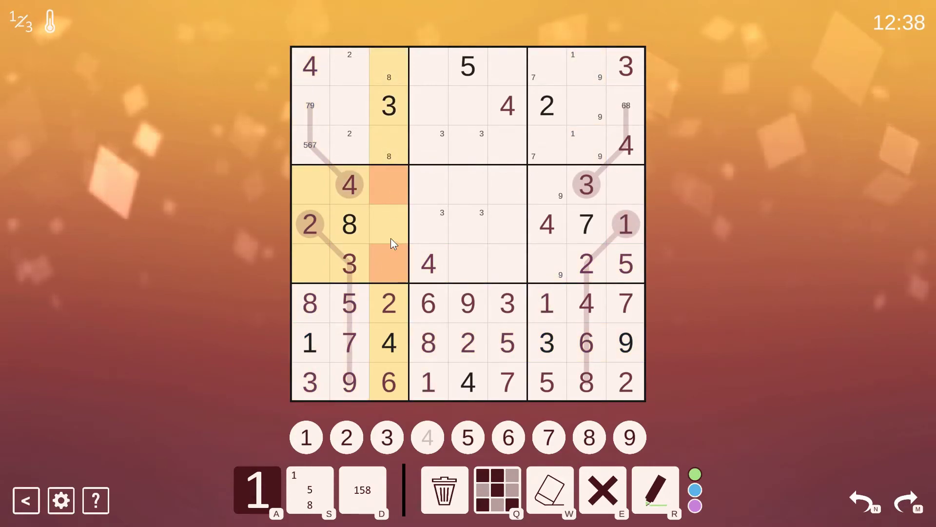
pyautogui.click(309, 441)
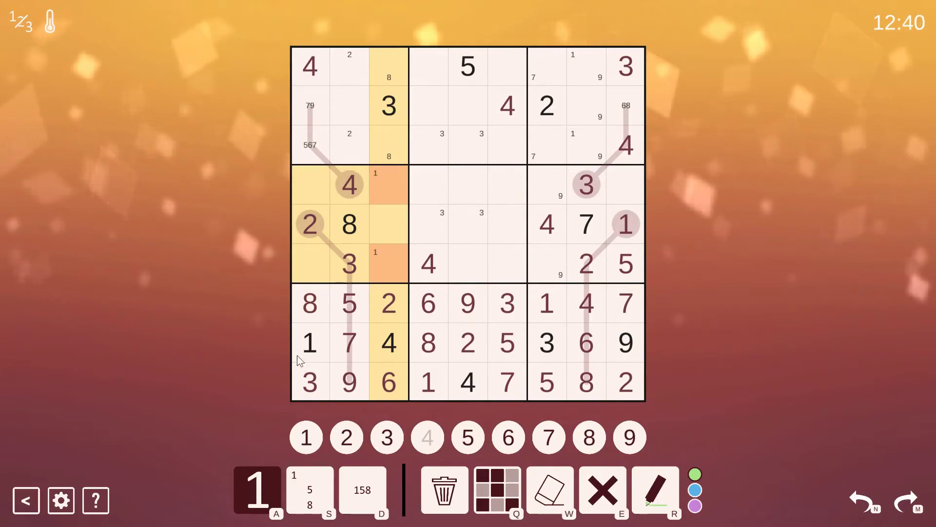
pyautogui.click(305, 340)
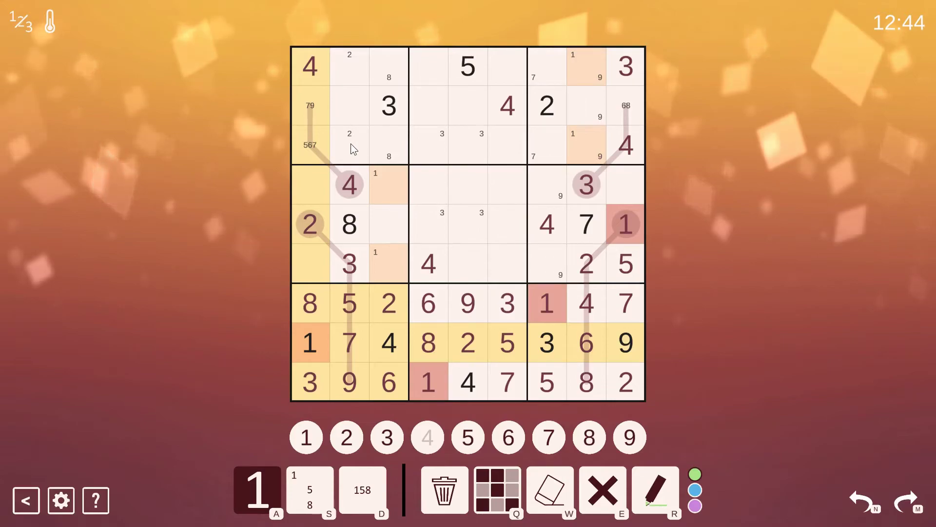
# Select column 2, rows 1–3, and check where the 1s, 2s, 3s, 4s, 6s and 8s sit.
pyautogui.moveTo(350, 148); pyautogui.dragTo(355, 80)
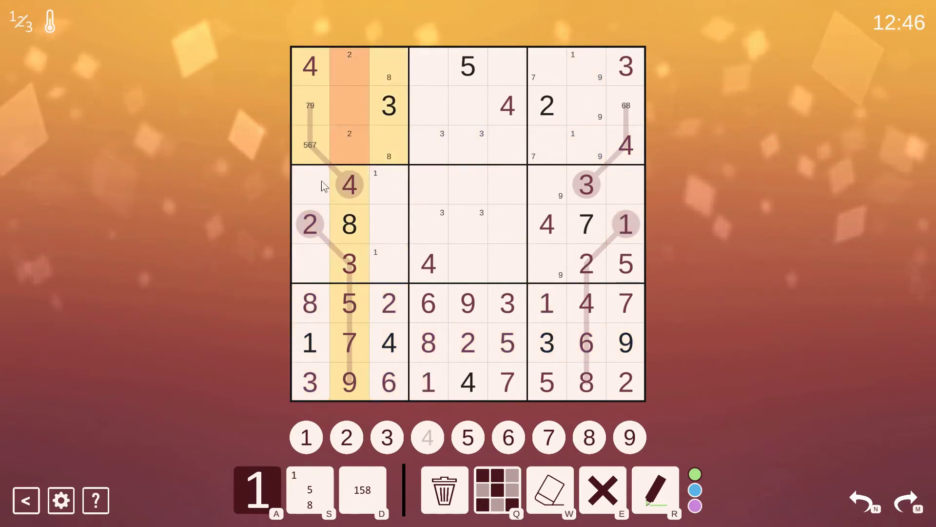
pyautogui.click(307, 341)
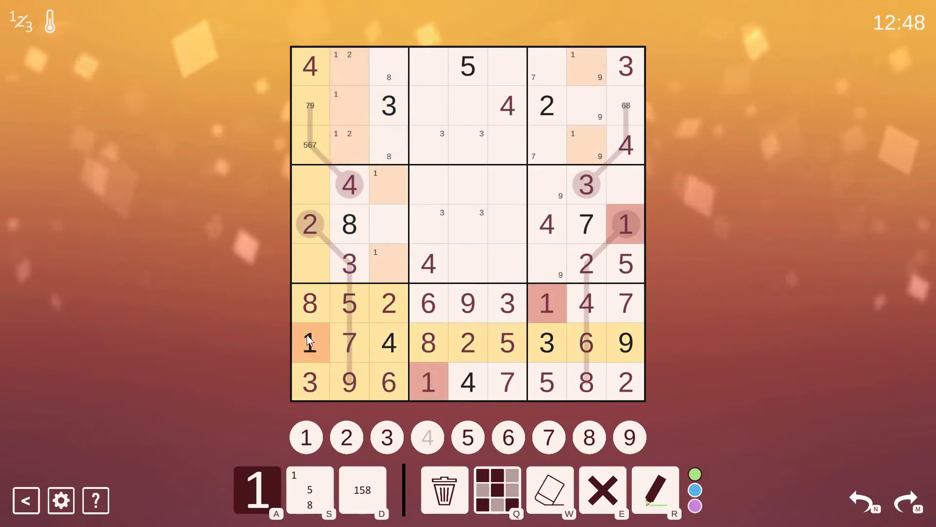
pyautogui.click(311, 386)
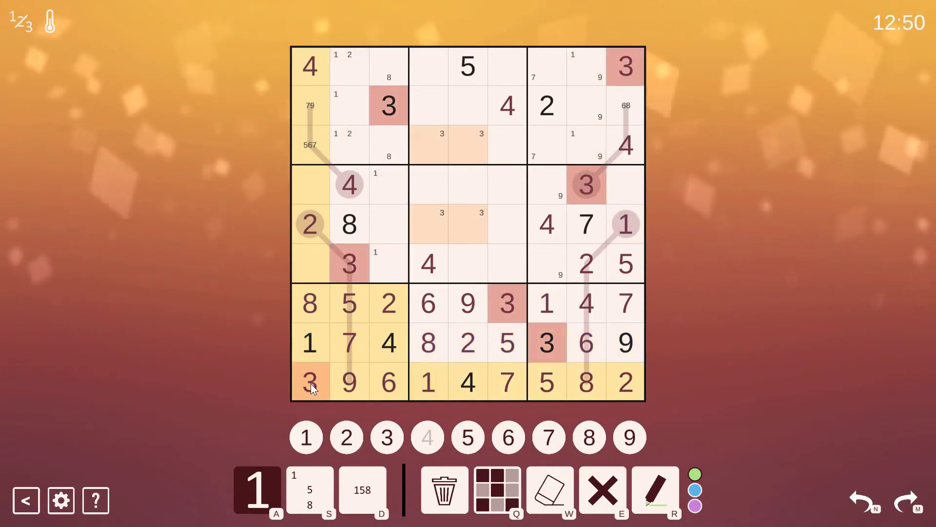
pyautogui.click(308, 305)
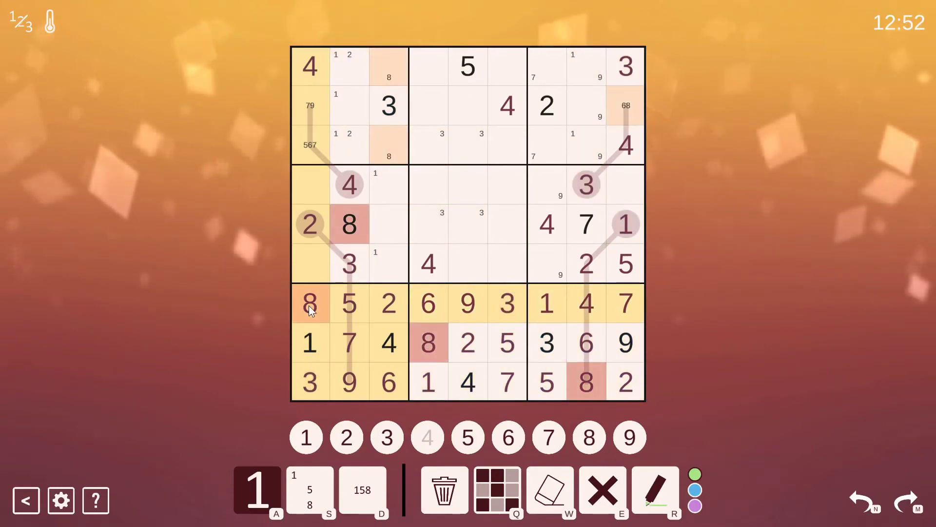
pyautogui.click(390, 309)
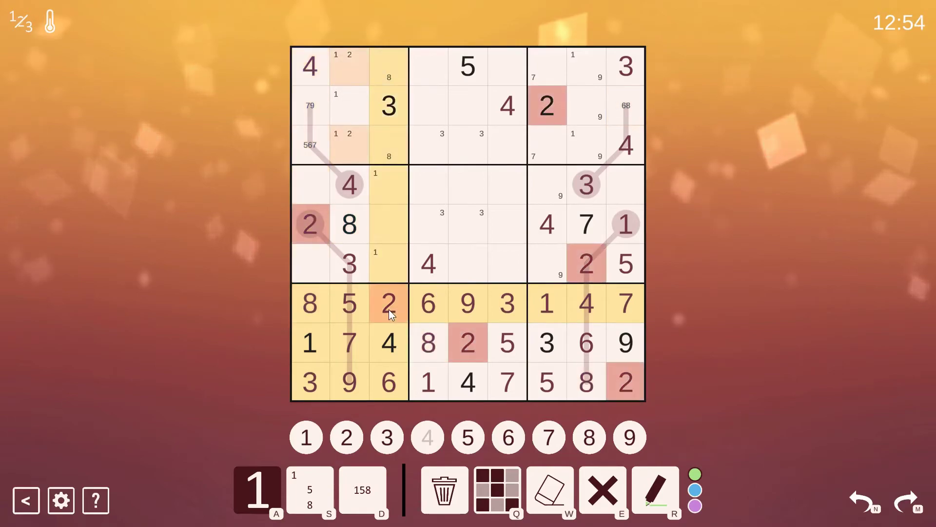
pyautogui.click(389, 336)
pyautogui.click(385, 385)
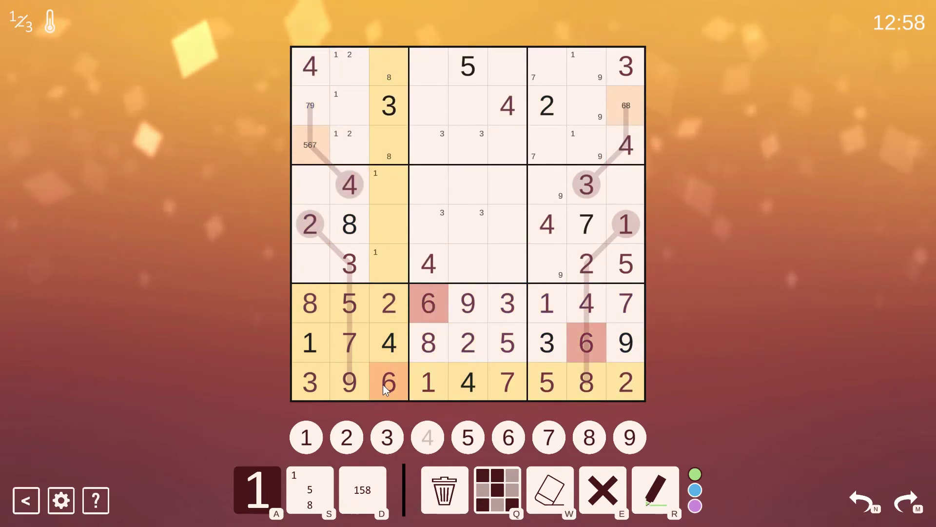
# Pencil 6 into column 1 at rows 4 and 6, and drop 6 from row 3, column 1.
pyautogui.click(307, 261)
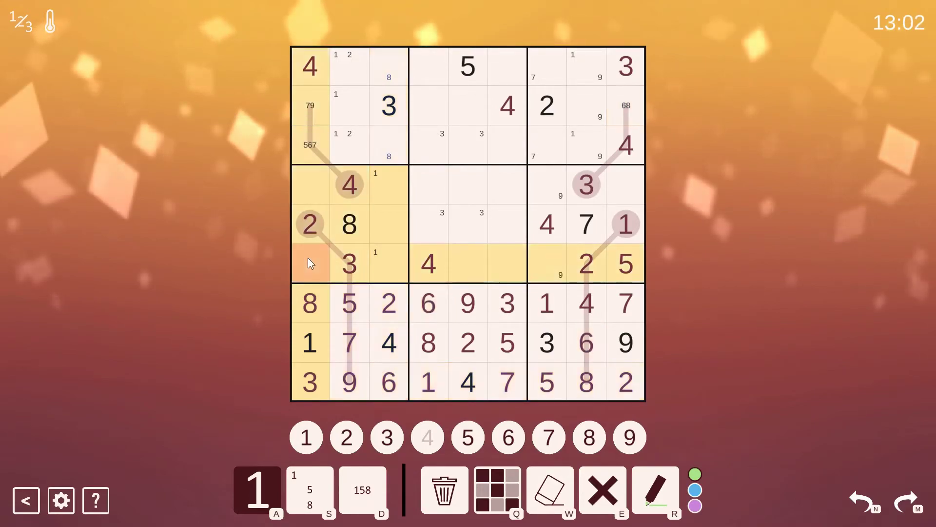
pyautogui.keyDown('ctrl'); pyautogui.click(318, 176); pyautogui.keyUp('ctrl')
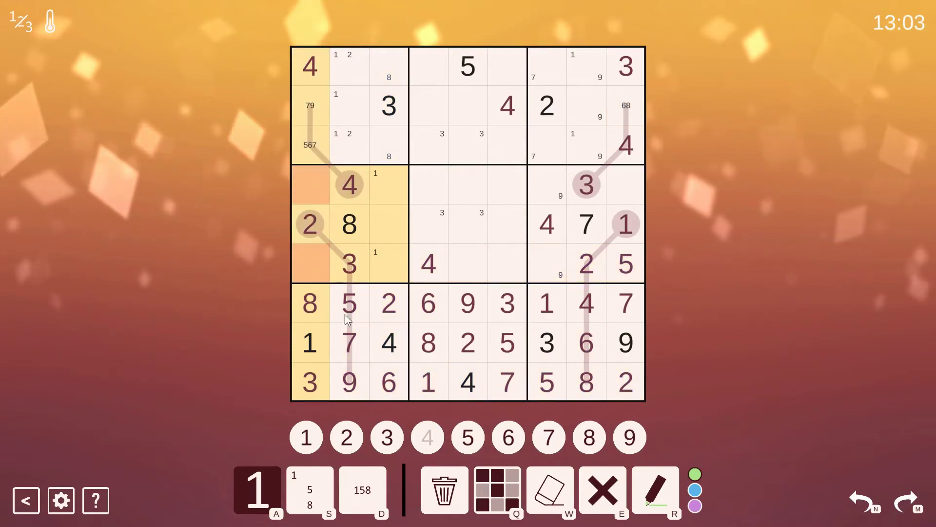
pyautogui.click(508, 438)
pyautogui.click(308, 147)
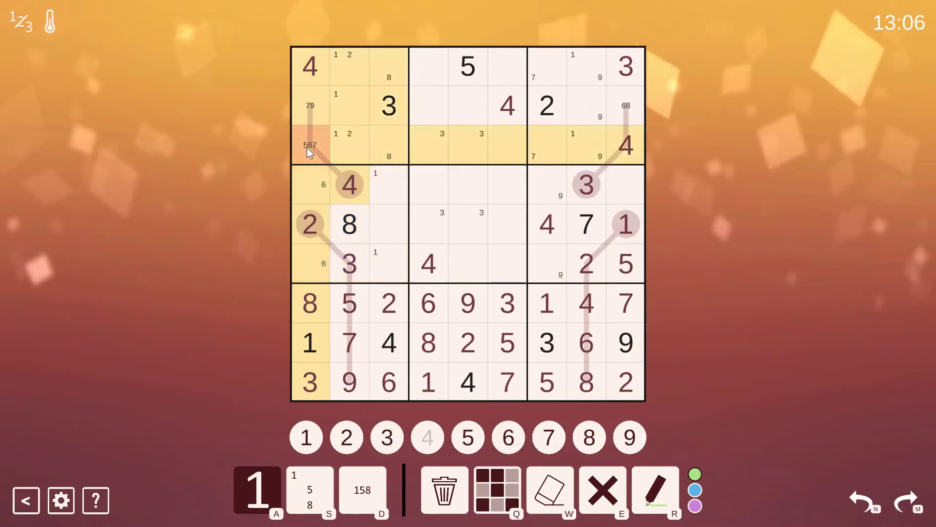
pyautogui.click(360, 497)
pyautogui.click(509, 443)
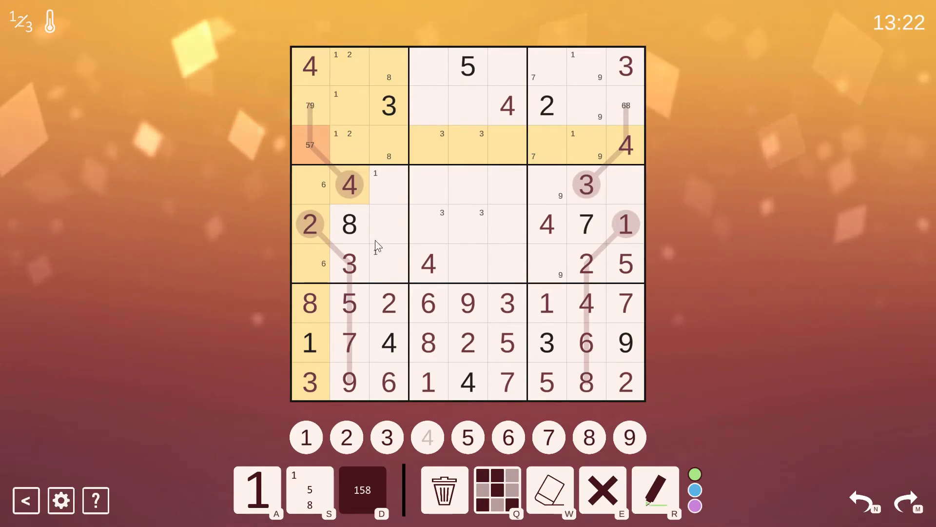
# Trace the 4s from the circled row 4 cell across the left-hand boxes.
pyautogui.click(350, 187)
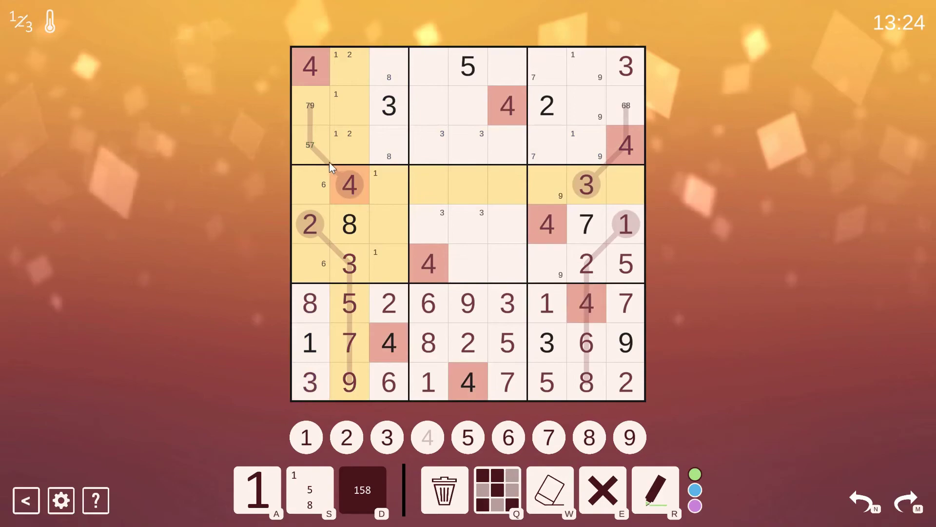
pyautogui.click(304, 143)
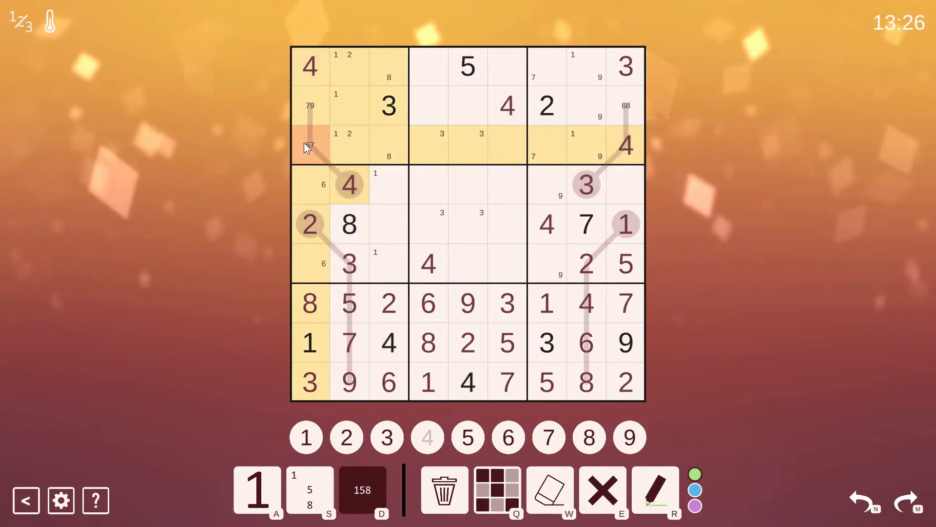
pyautogui.click(350, 147)
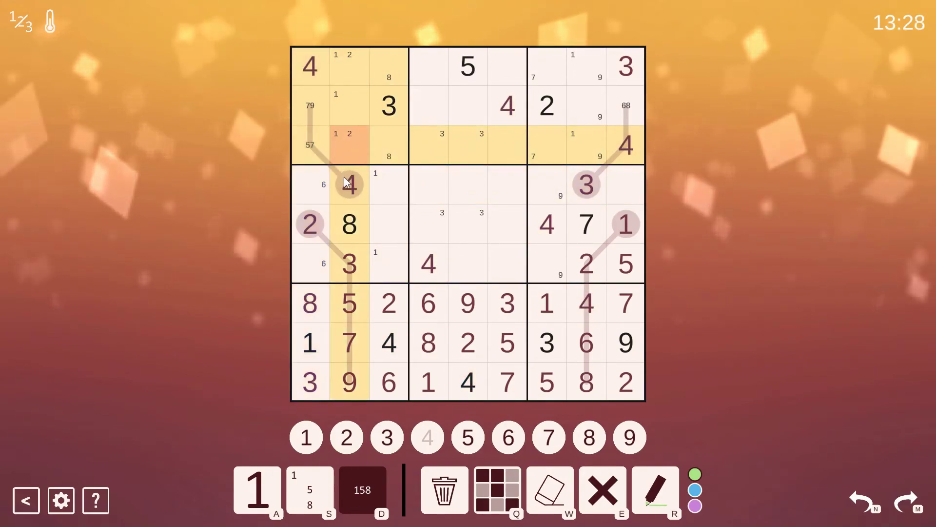
pyautogui.click(349, 184)
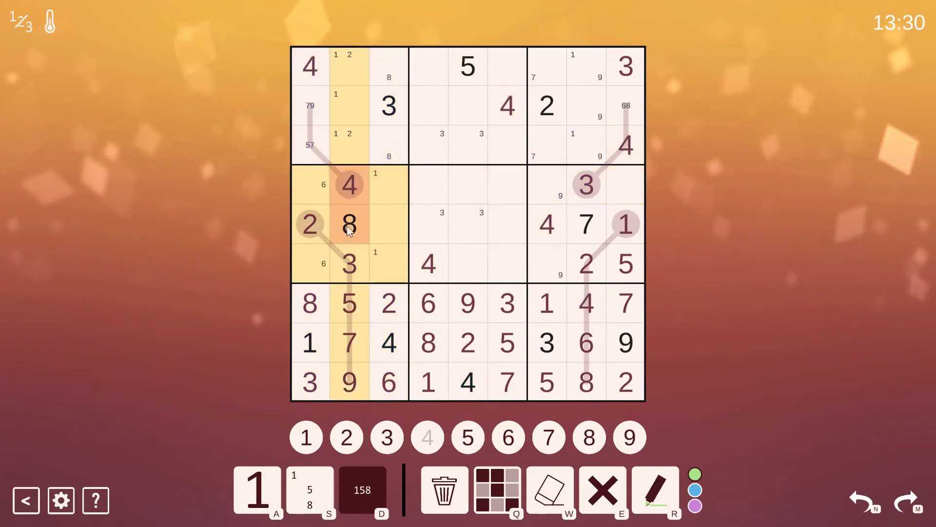
pyautogui.moveTo(350, 185); pyautogui.dragTo(349, 137)
pyautogui.click(297, 213)
pyautogui.click(376, 188)
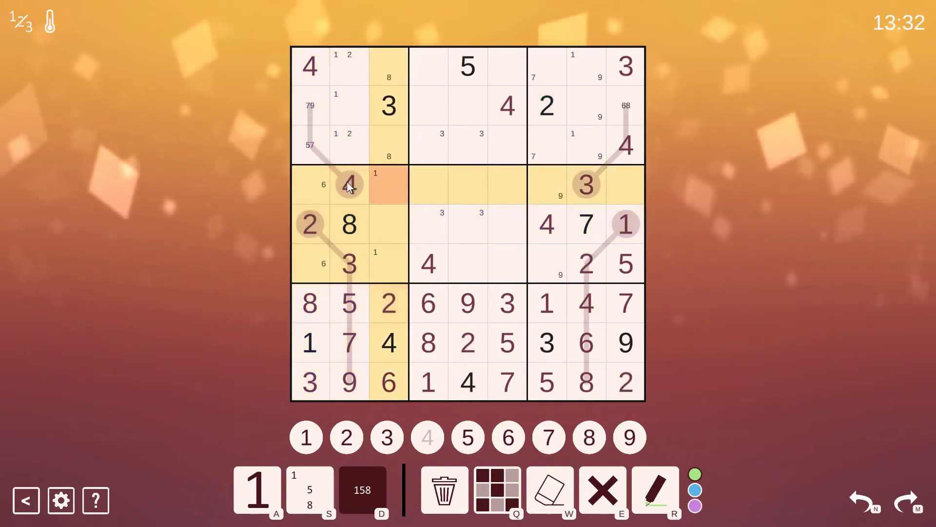
pyautogui.click(311, 185)
pyautogui.click(350, 185)
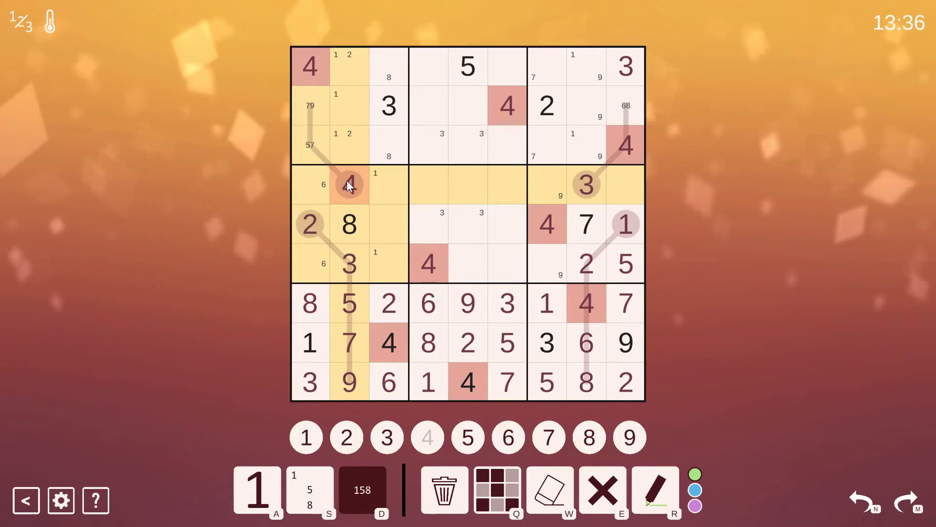
# Check where the 5s sit, and select top-left box cells along row 1 and column 2.
pyautogui.click(469, 70)
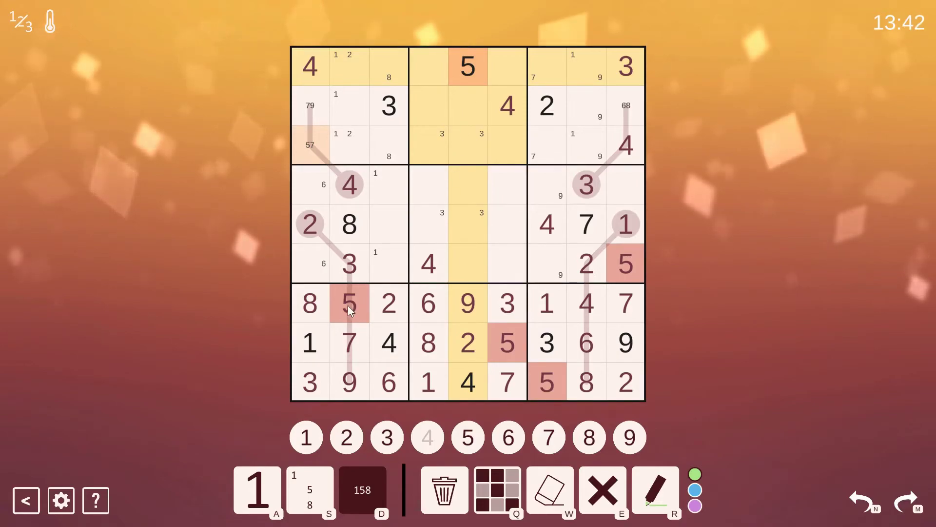
pyautogui.moveTo(348, 147)
pyautogui.mouseDown()
pyautogui.moveTo(341, 73)
pyautogui.moveTo(394, 76)
pyautogui.mouseUp()
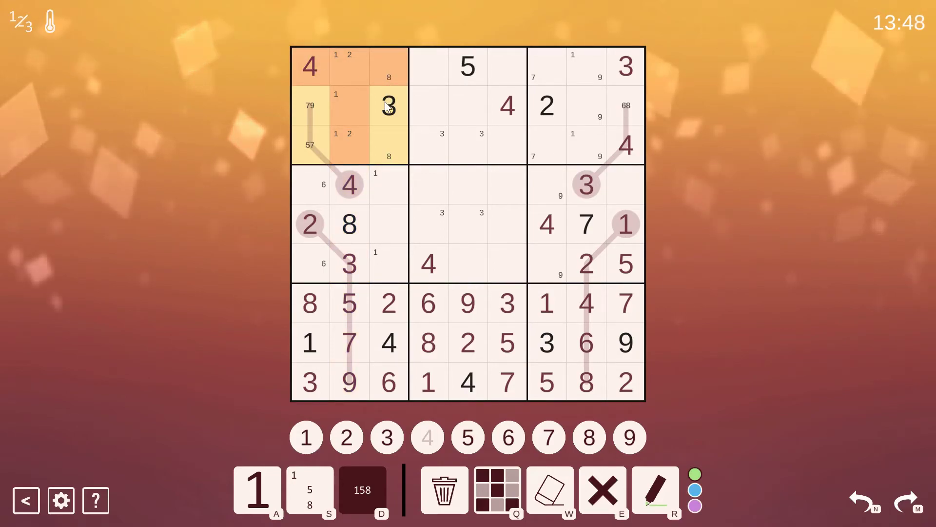
pyautogui.moveTo(324, 73)
pyautogui.mouseDown()
pyautogui.moveTo(391, 67)
pyautogui.moveTo(347, 129)
pyautogui.moveTo(367, 106)
pyautogui.mouseUp()
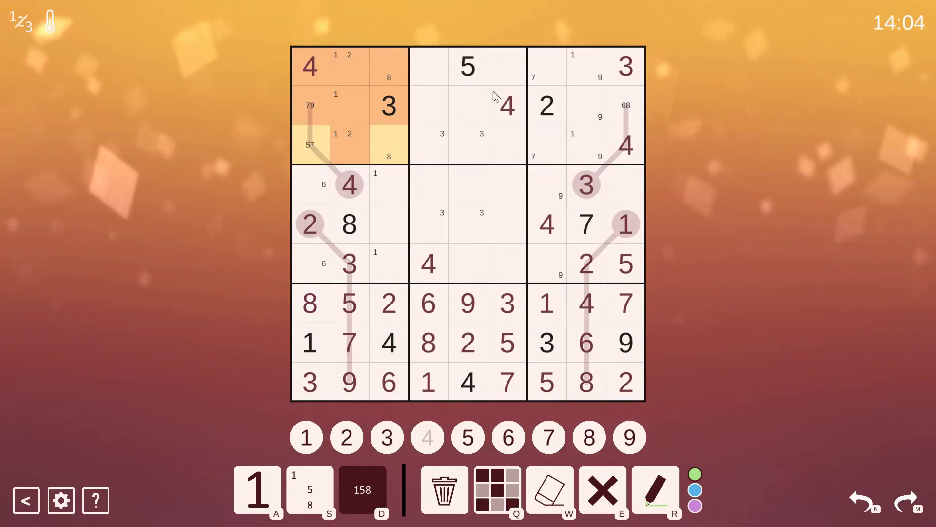
# Enter 5 at r2c8 and 8 at r2c9.
pyautogui.click(596, 114)
pyautogui.press('a')
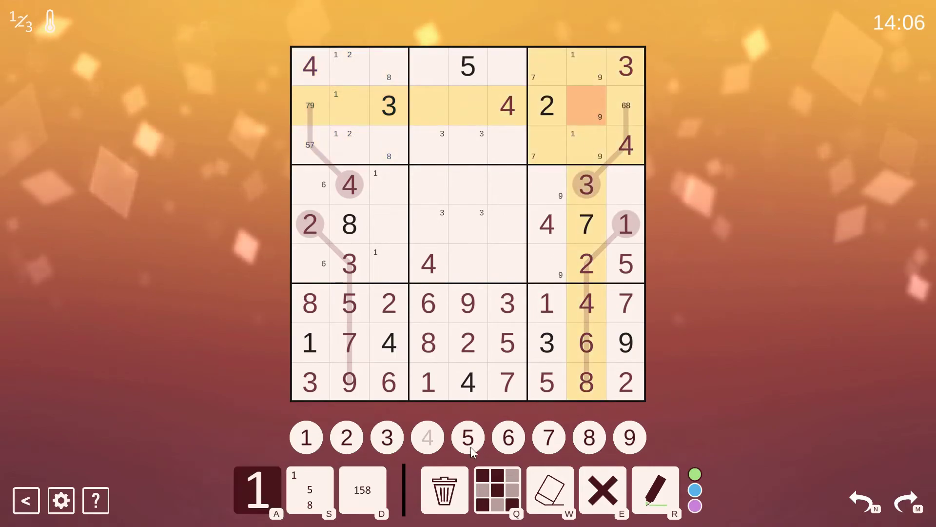
pyautogui.click(470, 447)
pyautogui.press('Right')
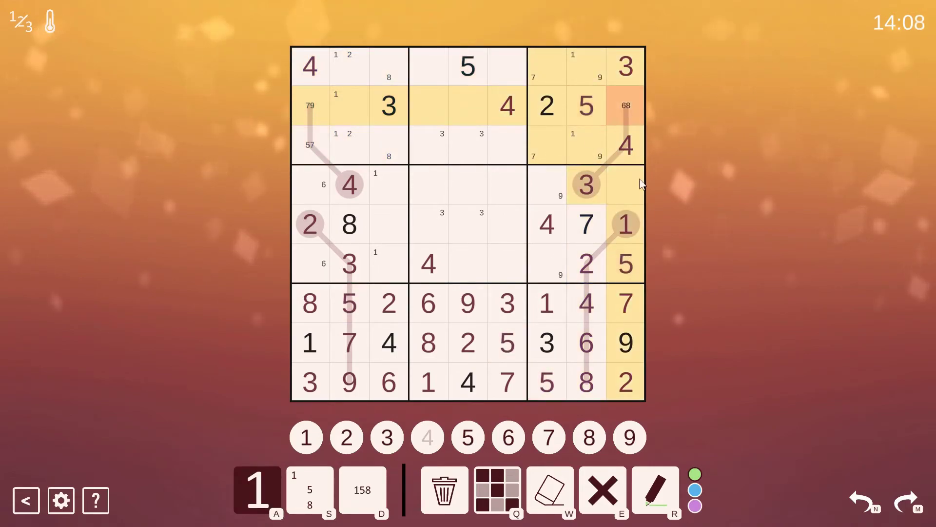
pyautogui.click(601, 440)
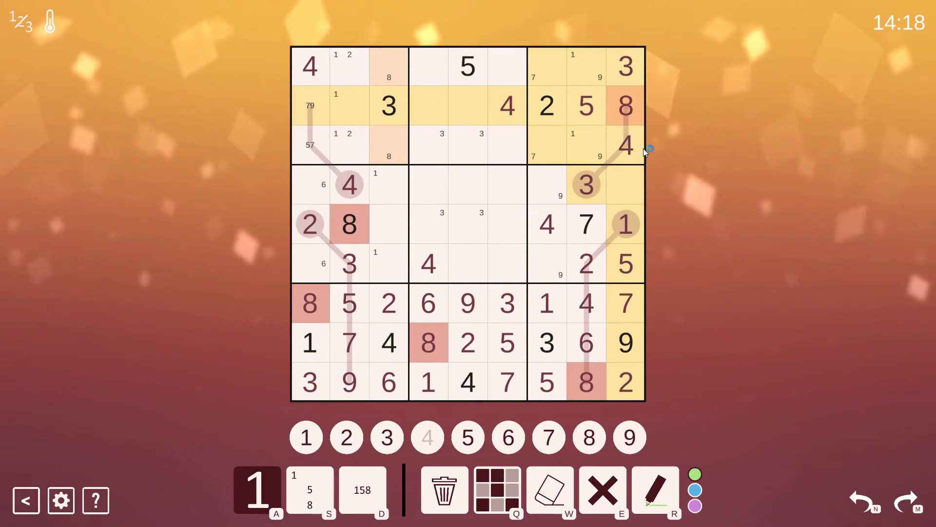
# Centre-mark 1 and 9 in column 8 of the top-right box.
pyautogui.moveTo(587, 149); pyautogui.dragTo(587, 56)
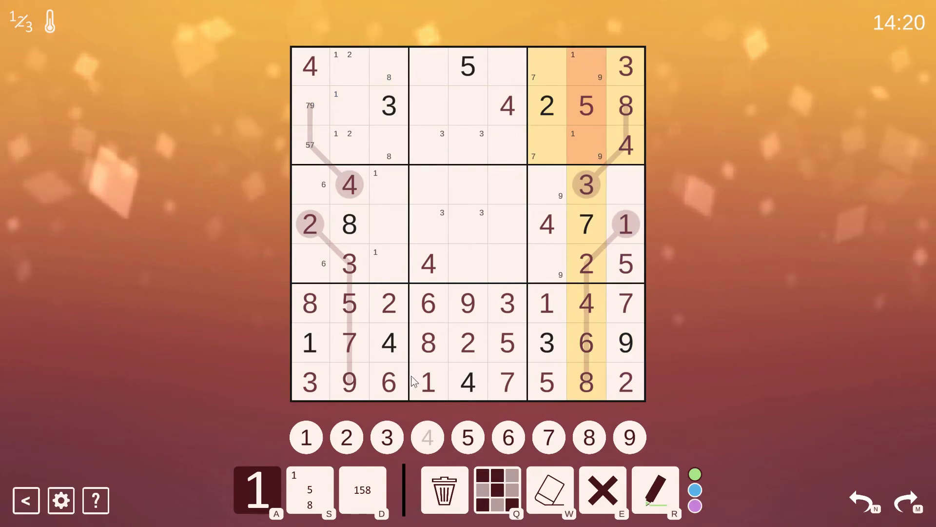
pyautogui.press('d')
pyautogui.press('1')
pyautogui.press('9')
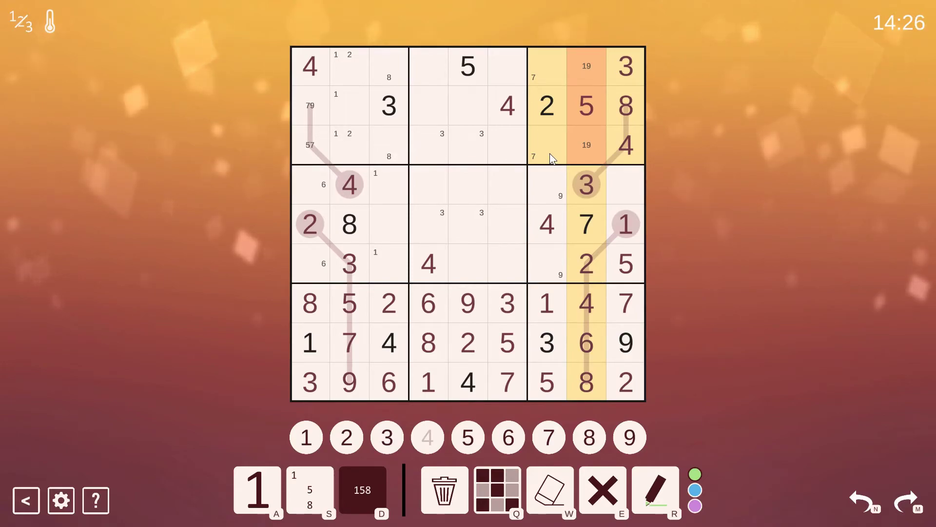
# Add candidate 6 to column 7's top-box cells and 8 to rows 4–6.
pyautogui.moveTo(546, 147); pyautogui.dragTo(542, 73)
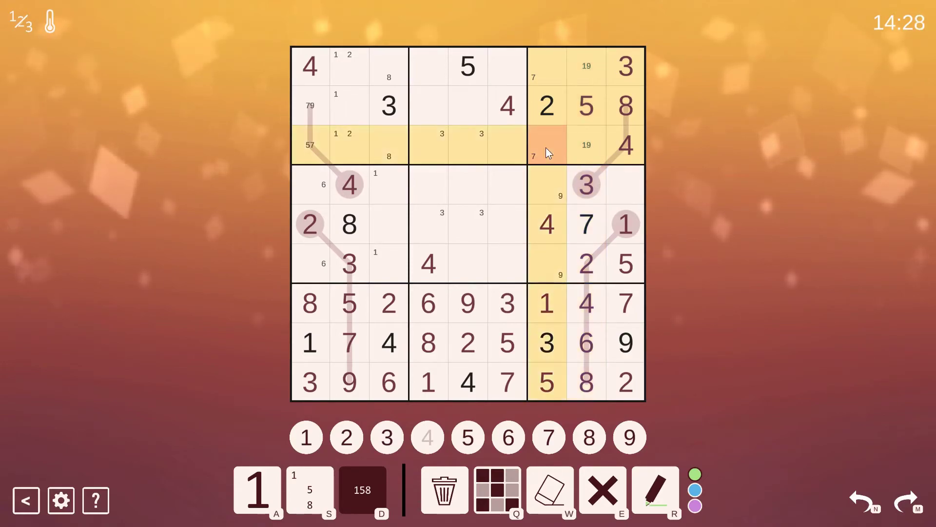
pyautogui.click(508, 437)
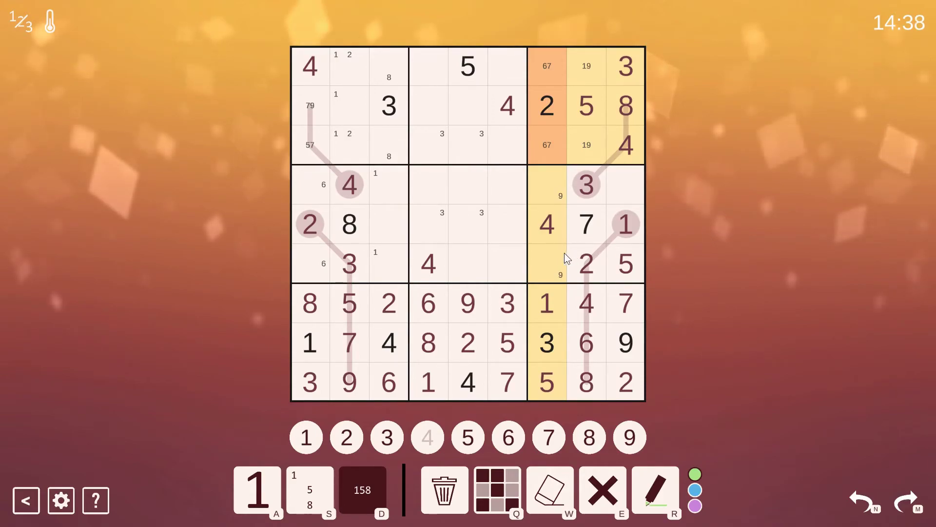
pyautogui.moveTo(543, 257); pyautogui.dragTo(539, 185)
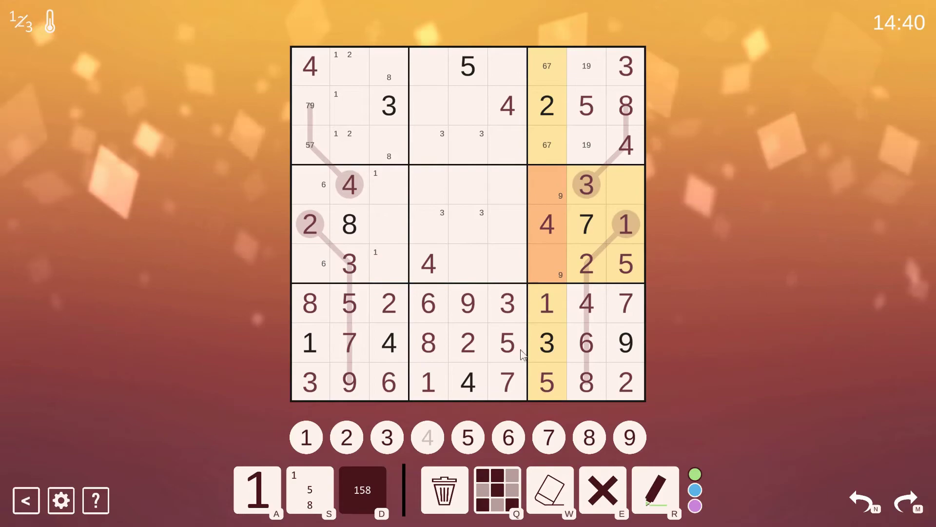
pyautogui.click(590, 439)
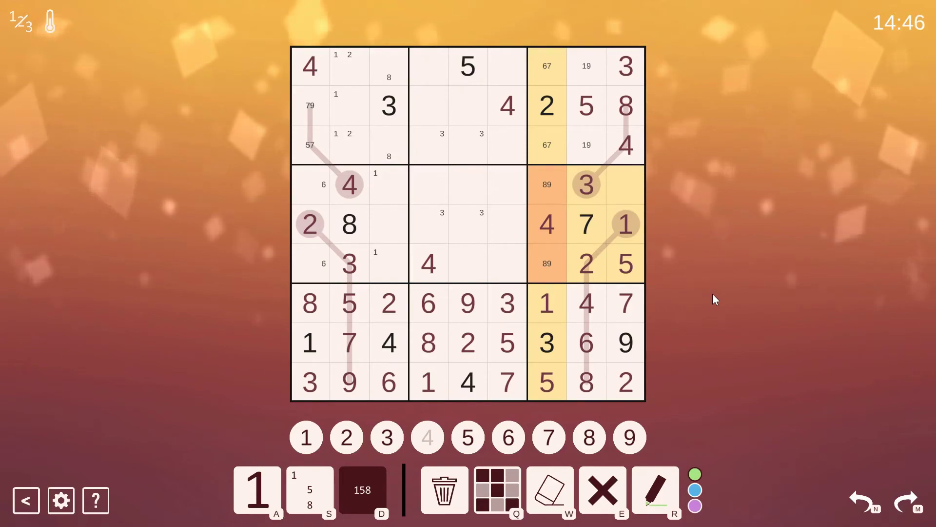
# Place 6 at r4c9.
pyautogui.click(629, 179)
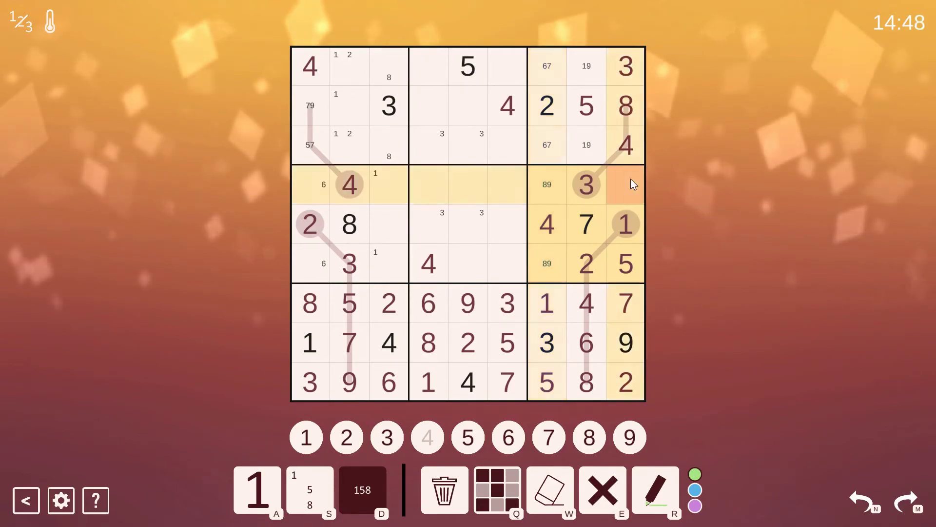
pyautogui.press('a')
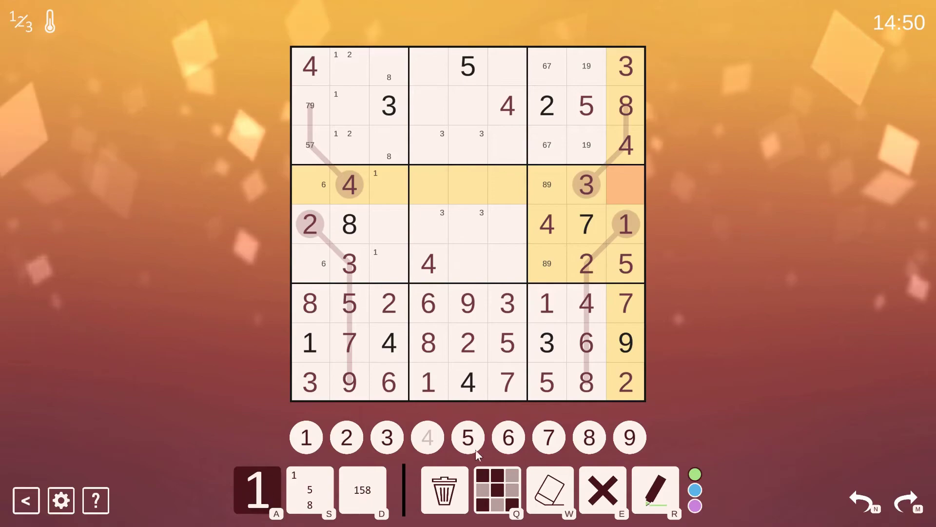
pyautogui.click(506, 440)
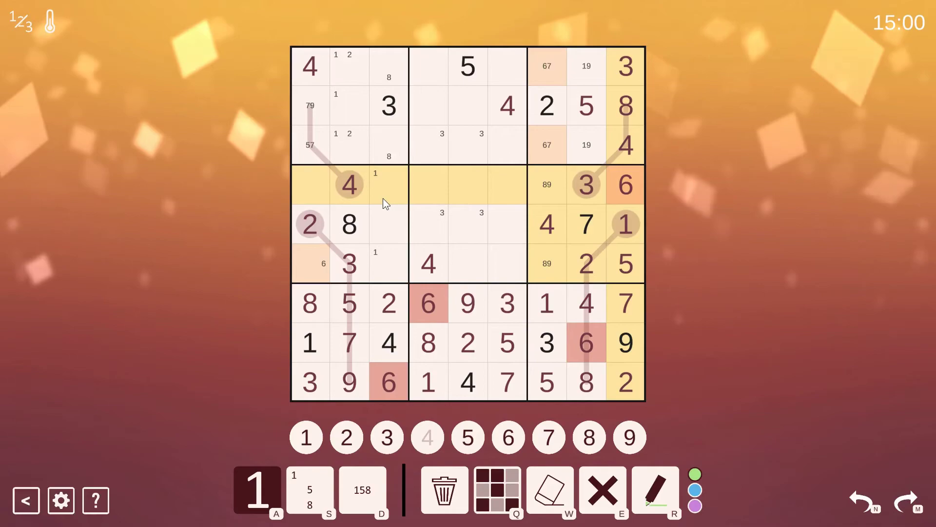
# Place 6 at r6c1 and examine box 4's open cells in column 3 and row 4.
pyautogui.click(327, 260)
pyautogui.click(509, 438)
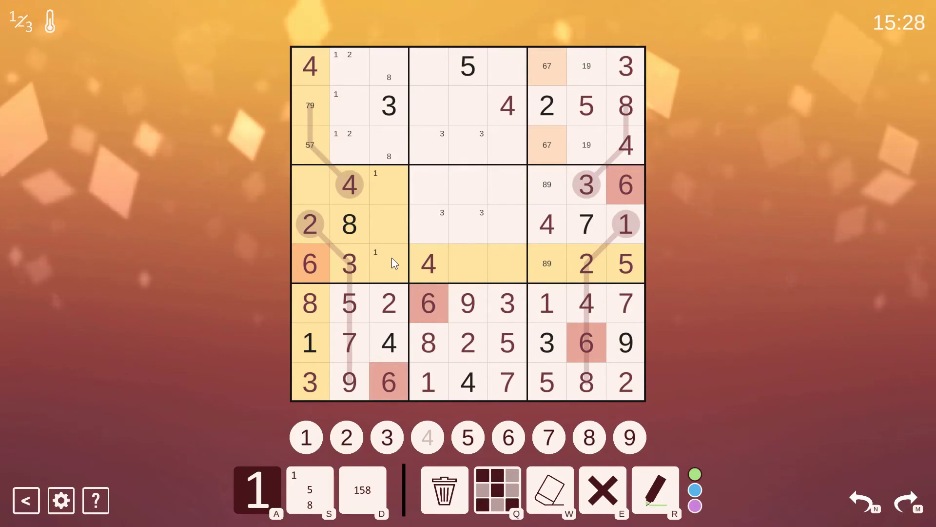
pyautogui.click(392, 257)
pyautogui.click(393, 220)
pyautogui.click(372, 187)
pyautogui.click(311, 191)
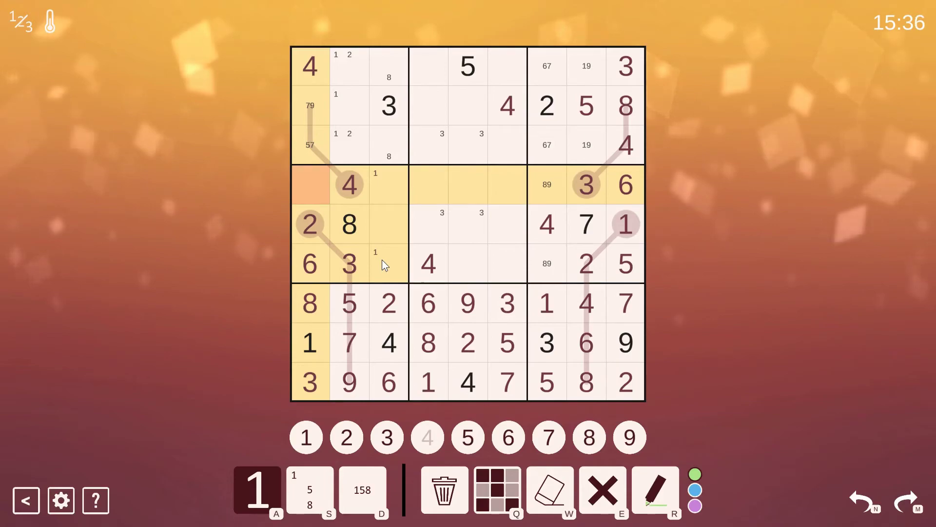
pyautogui.moveTo(382, 259); pyautogui.dragTo(390, 189)
pyautogui.moveTo(330, 193)
pyautogui.mouseDown()
pyautogui.moveTo(347, 196)
pyautogui.moveTo(382, 266)
pyautogui.mouseUp()
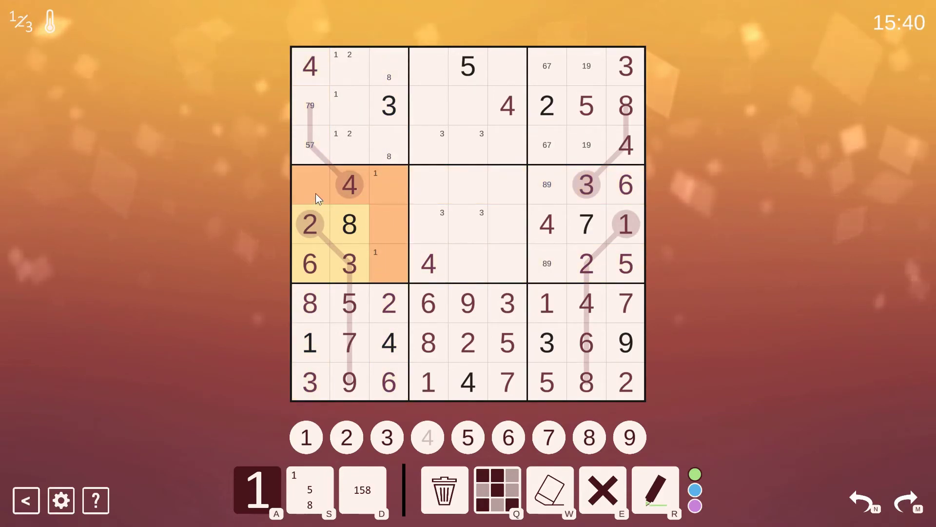
pyautogui.moveTo(315, 193); pyautogui.dragTo(387, 190)
# Place 5s at r5c3 and r4c4.
pyautogui.click(388, 233)
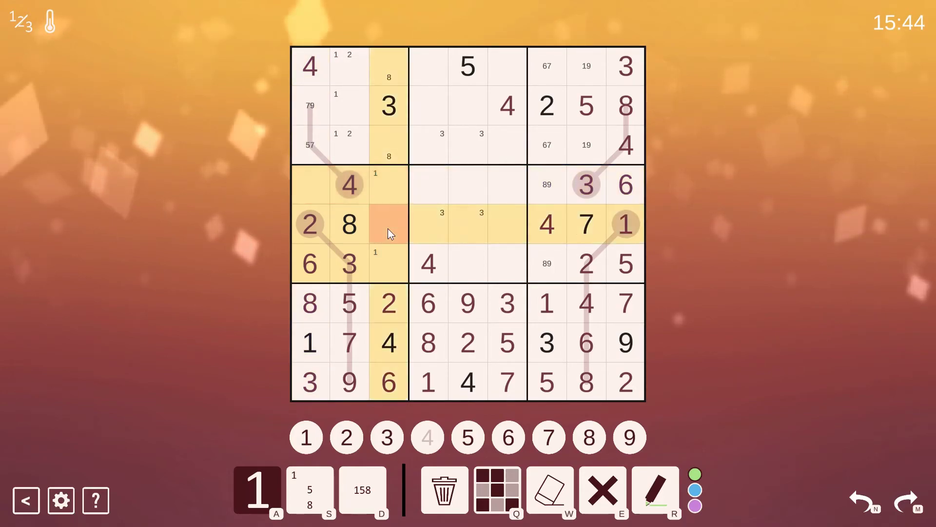
pyautogui.click(469, 437)
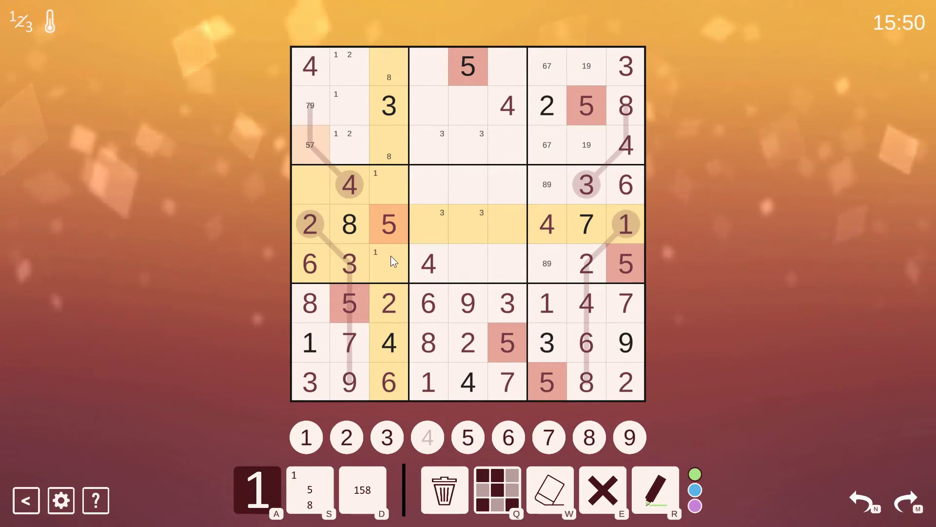
pyautogui.click(443, 184)
pyautogui.click(466, 439)
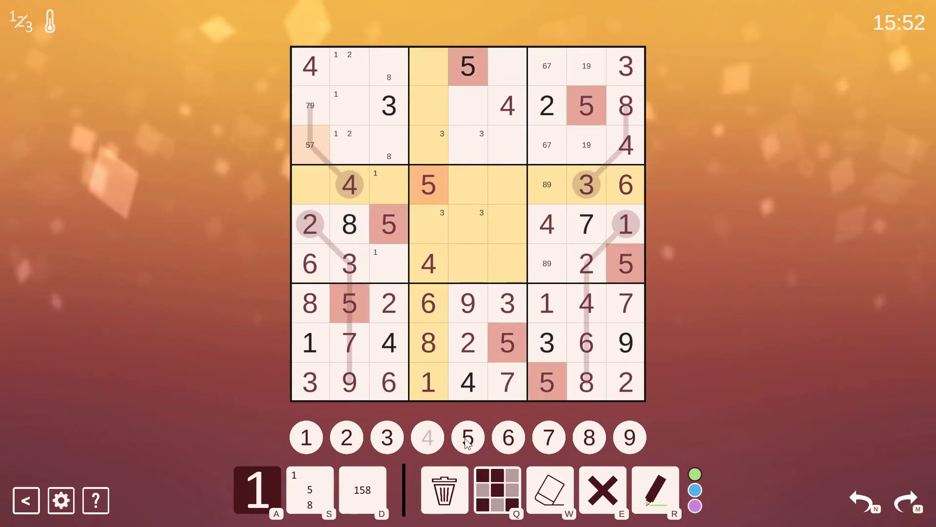
pyautogui.click(388, 222)
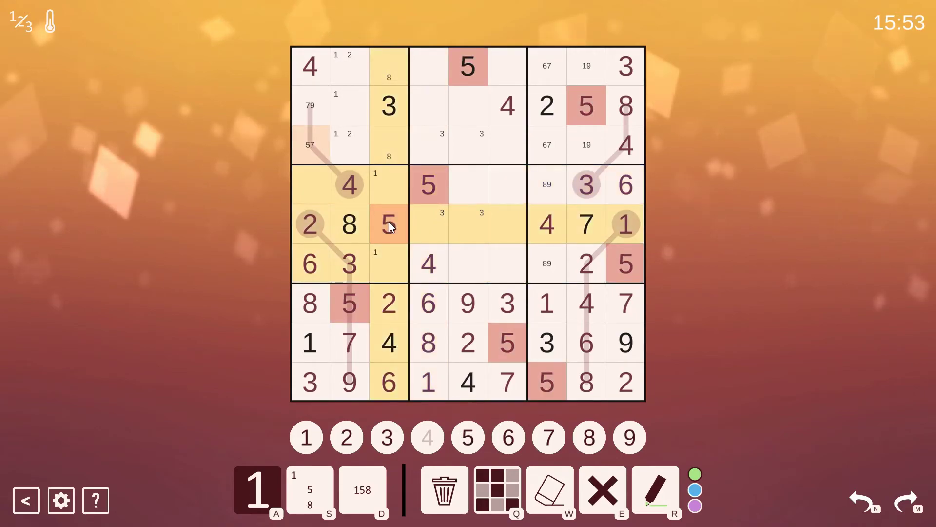
# Place 1 at r4c3 and centre-mark 7 and 9 in r4c1 and r6c3.
pyautogui.click(389, 186)
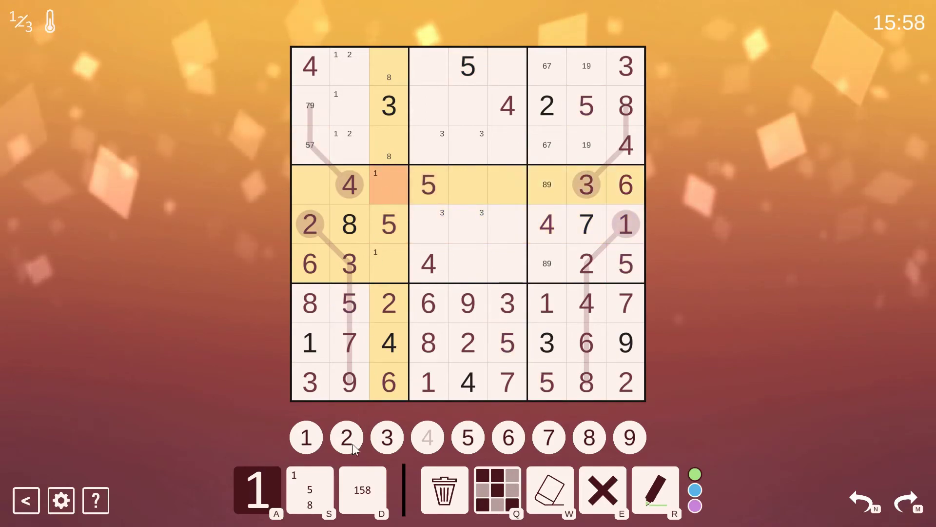
pyautogui.click(306, 439)
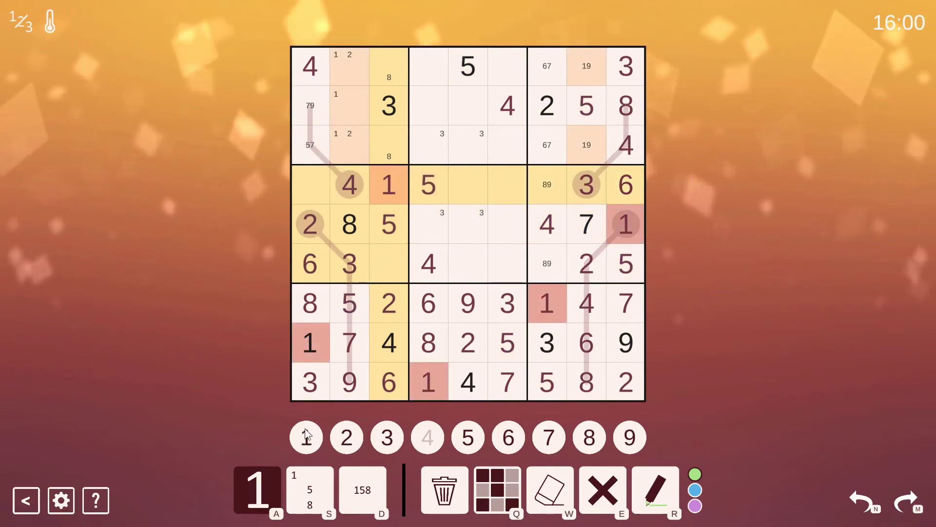
pyautogui.click(387, 258)
pyautogui.keyDown('ctrl'); pyautogui.click(323, 190); pyautogui.keyUp('ctrl')
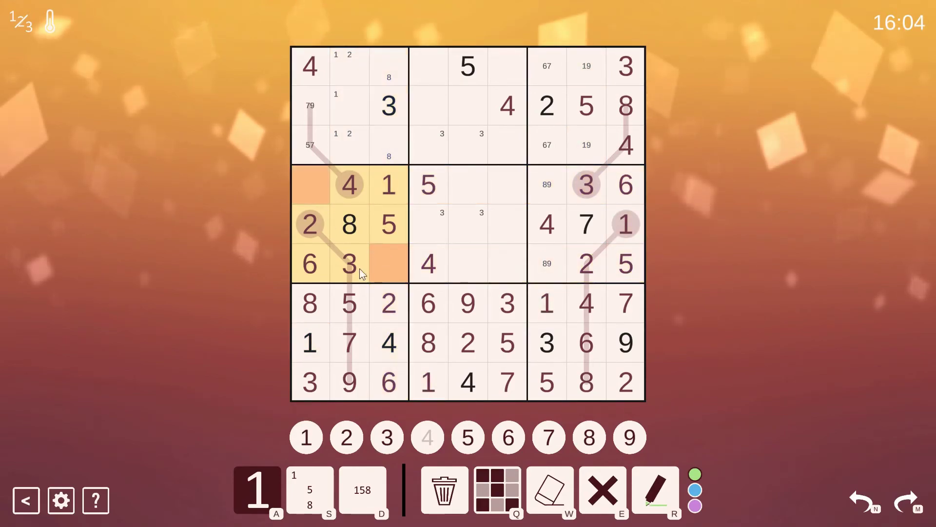
pyautogui.click(362, 489)
pyautogui.click(550, 437)
pyautogui.click(630, 438)
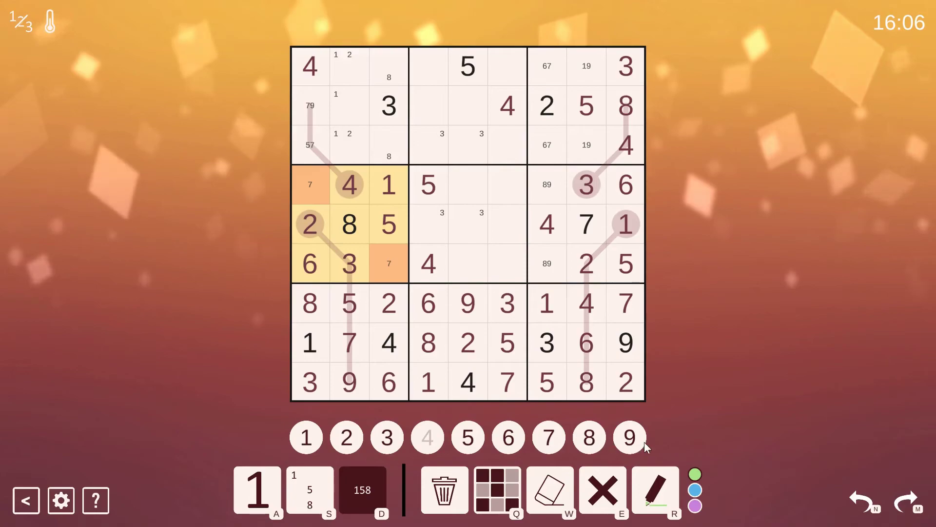
# Restore r4c1's accidentally cleared 7/9 candidates and place 5 at r3c1.
pyautogui.click(387, 262)
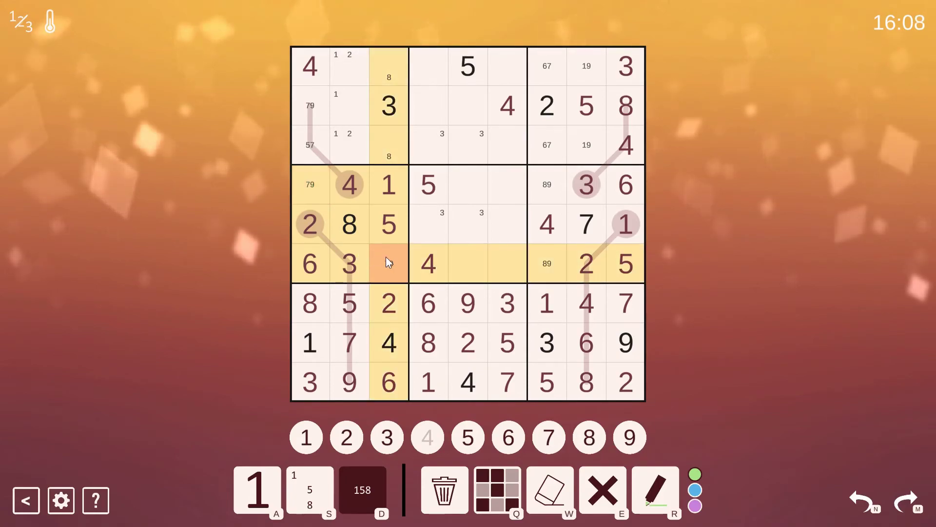
pyautogui.click(308, 180)
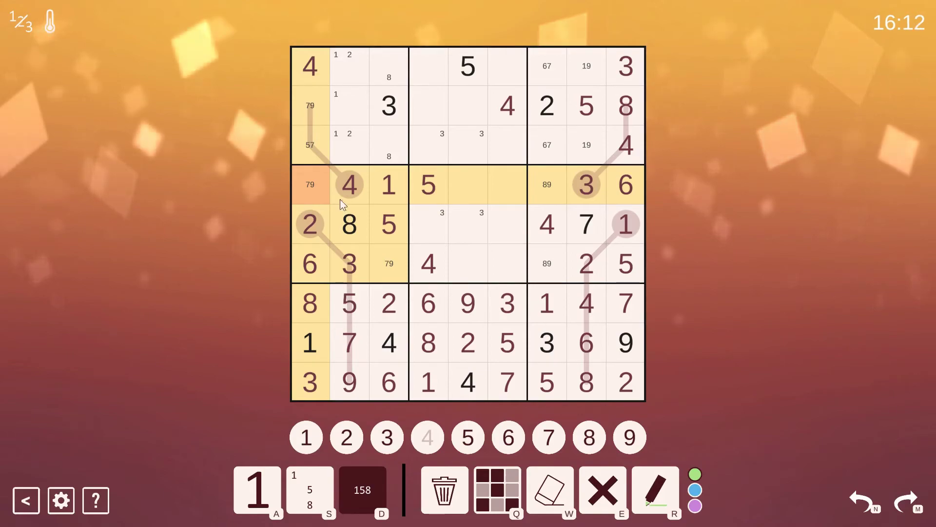
pyautogui.click(310, 103)
pyautogui.click(307, 176)
pyautogui.press('Delete')
pyautogui.press('n')
pyautogui.click(311, 152)
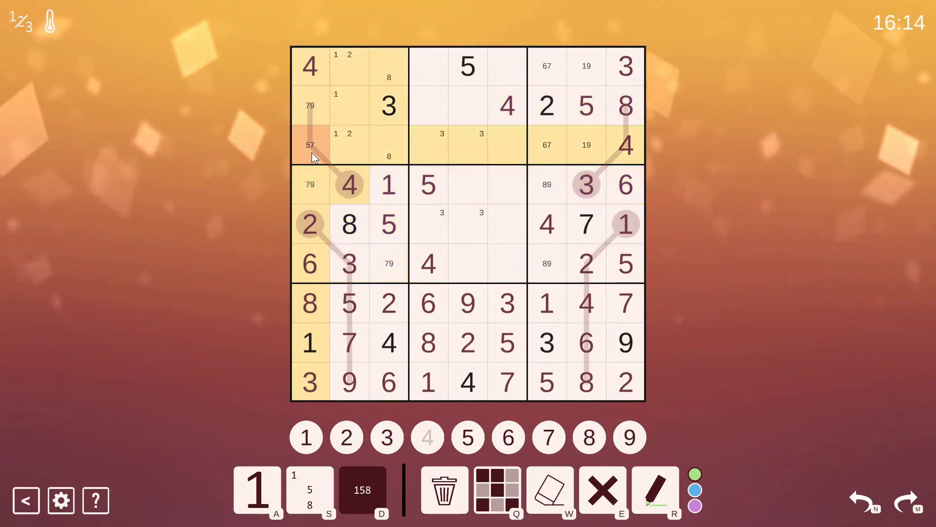
pyautogui.press('a')
pyautogui.click(481, 442)
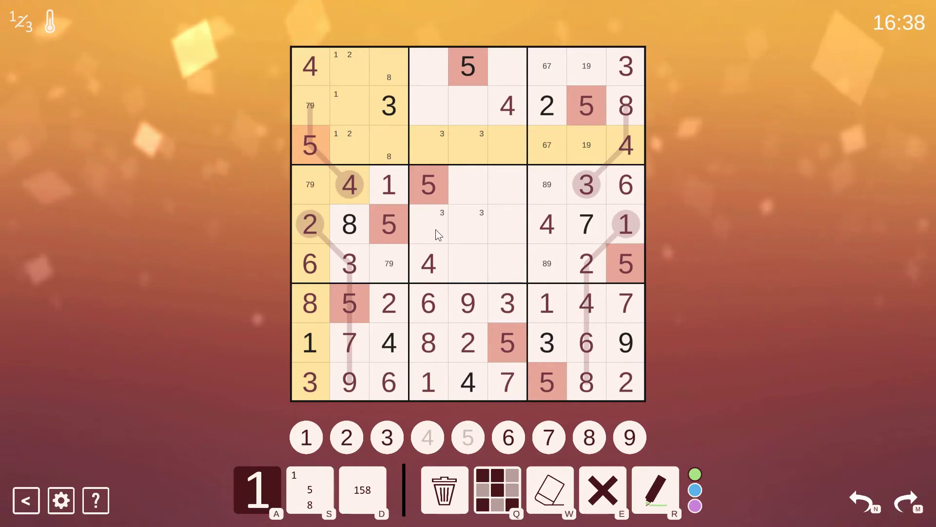
# Centre-mark 6 and 9 in r5c4–r5c6.
pyautogui.moveTo(435, 229); pyautogui.dragTo(505, 232)
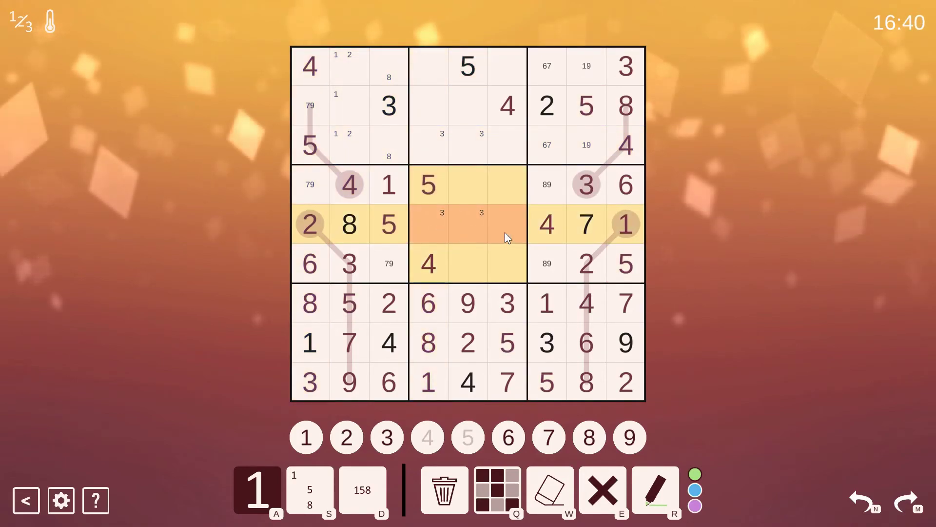
pyautogui.click(363, 490)
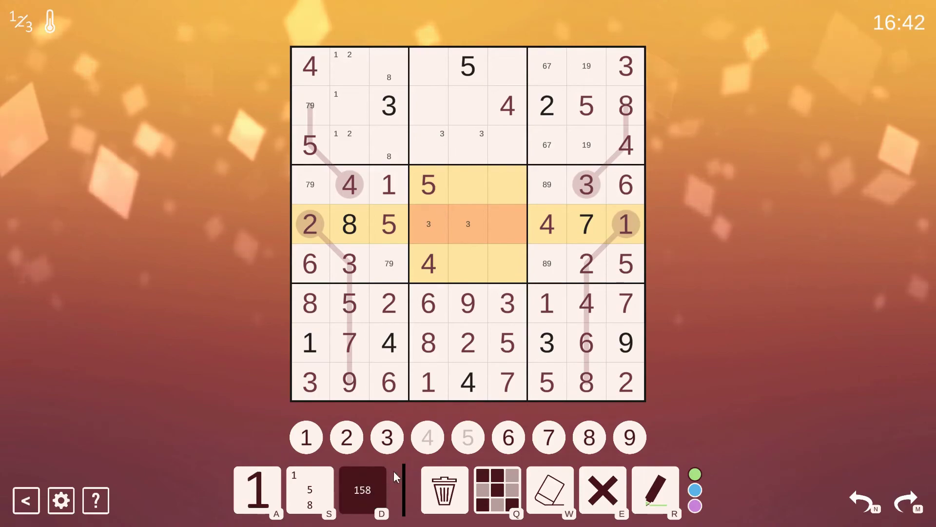
pyautogui.click(502, 446)
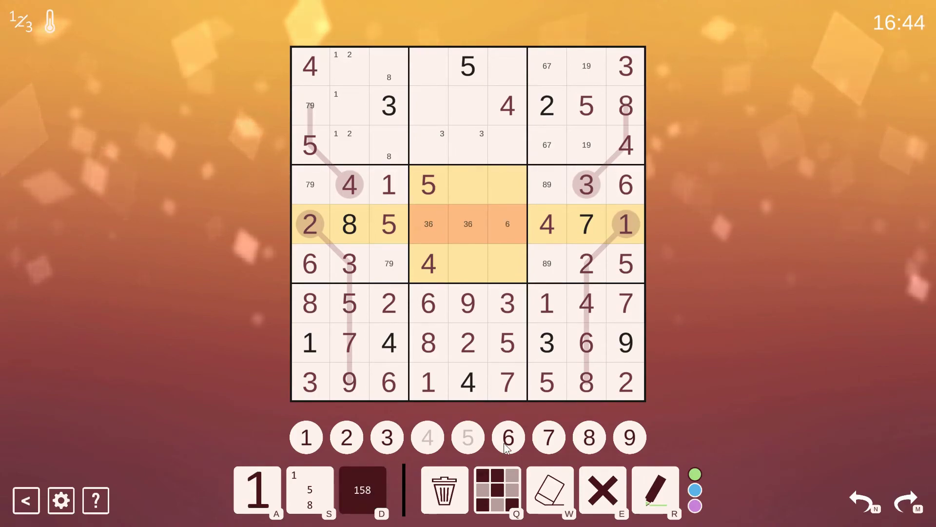
pyautogui.click(620, 437)
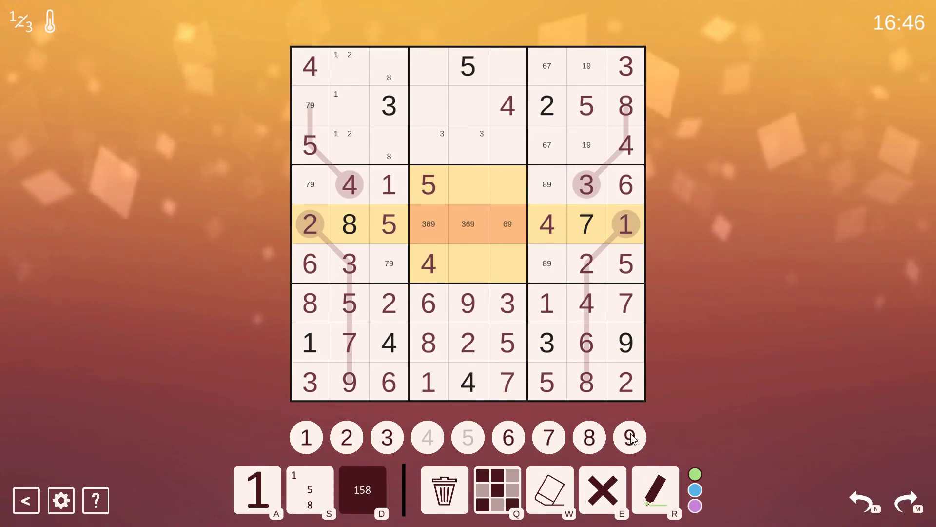
# Enter 9 at r5c4, 6 at r5c6 and 3 at r5c5.
pyautogui.click(435, 237)
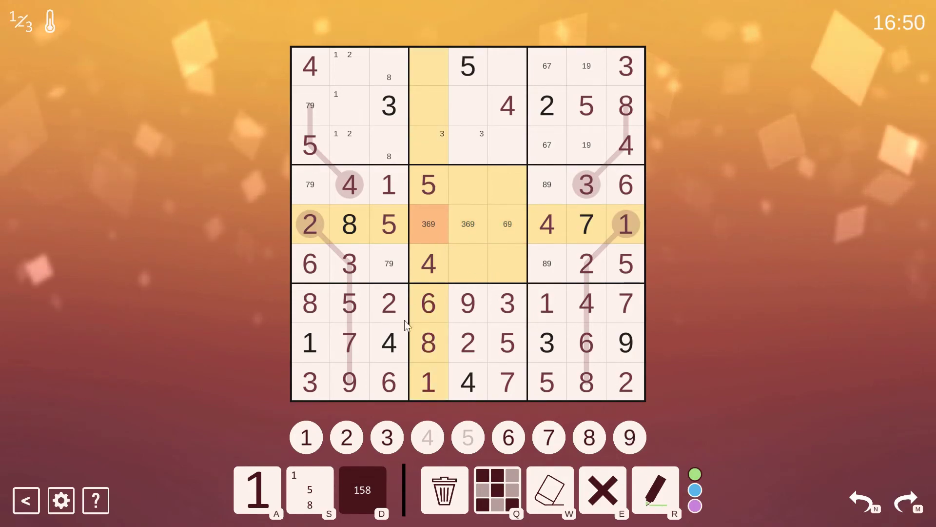
pyautogui.press('a')
pyautogui.click(631, 437)
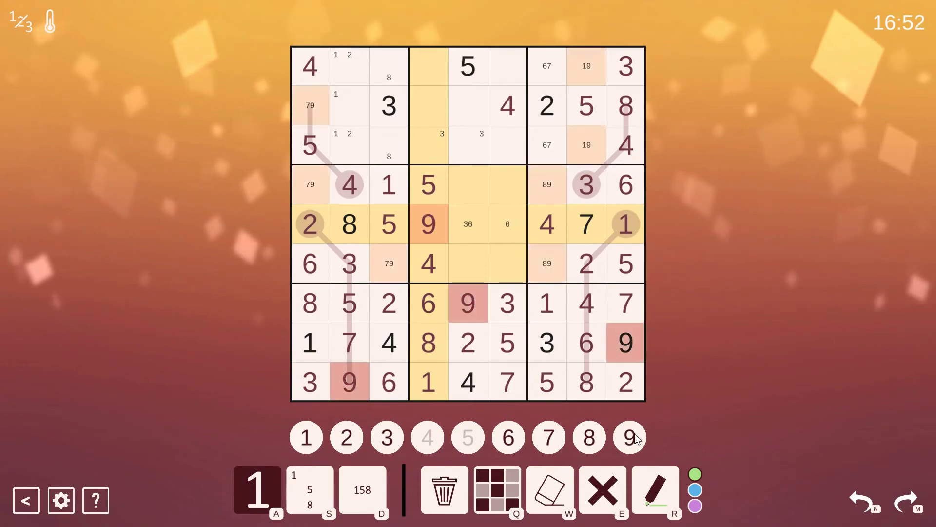
pyautogui.click(509, 224)
pyautogui.click(509, 437)
pyautogui.click(470, 223)
pyautogui.click(387, 437)
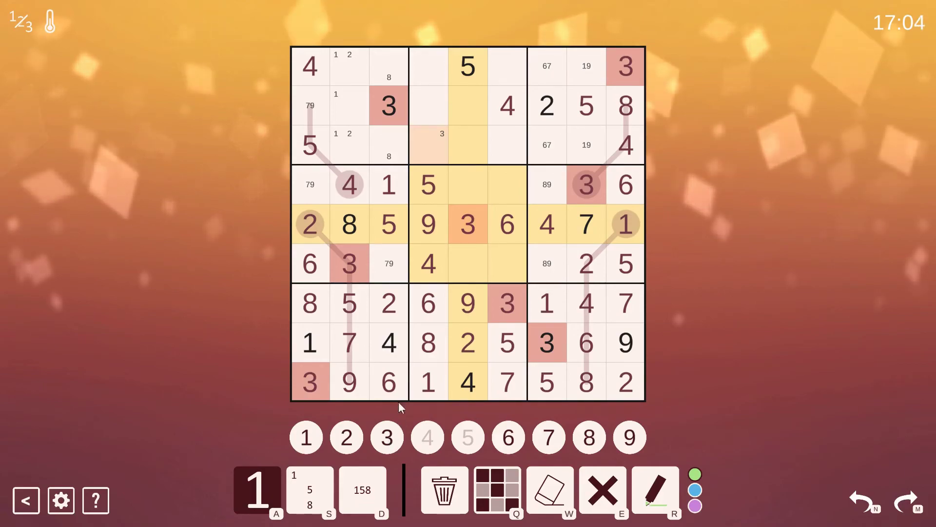
# Place 3 at r3c4 and select the centre box's empty column-5 cells.
pyautogui.click(432, 143)
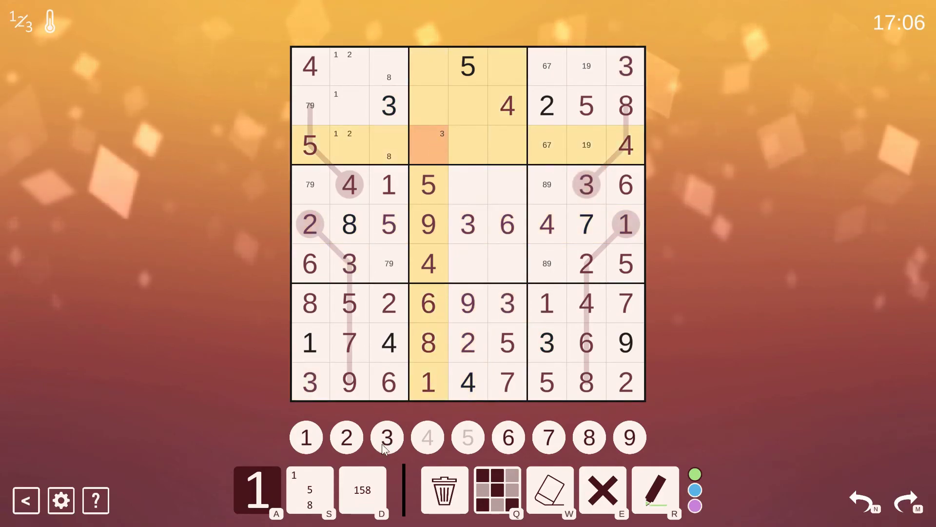
pyautogui.click(384, 443)
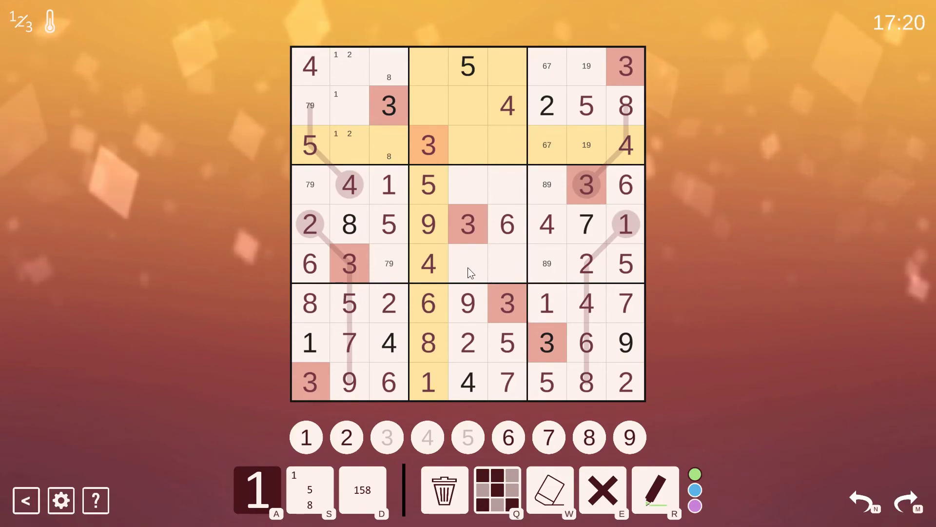
pyautogui.moveTo(469, 267)
pyautogui.mouseDown()
pyautogui.moveTo(501, 208)
pyautogui.moveTo(473, 186)
pyautogui.mouseUp()
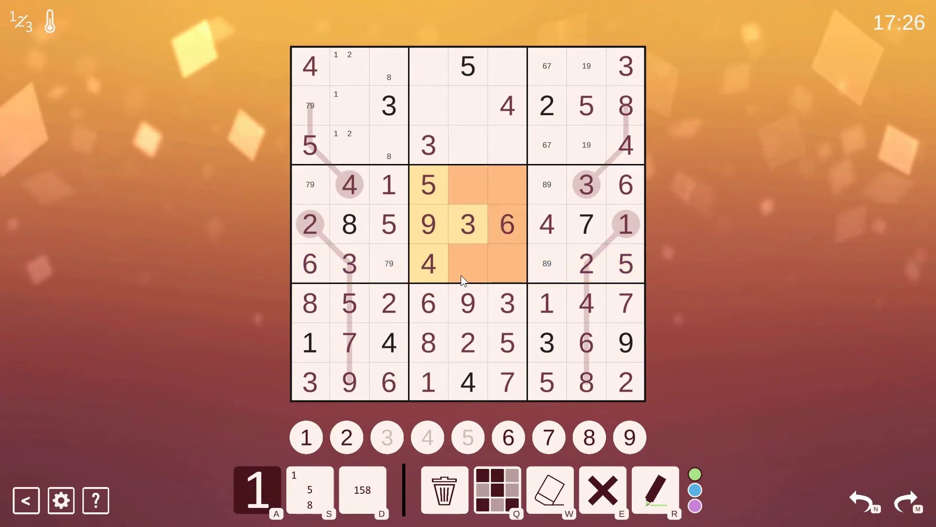
pyautogui.moveTo(467, 263); pyautogui.dragTo(516, 263)
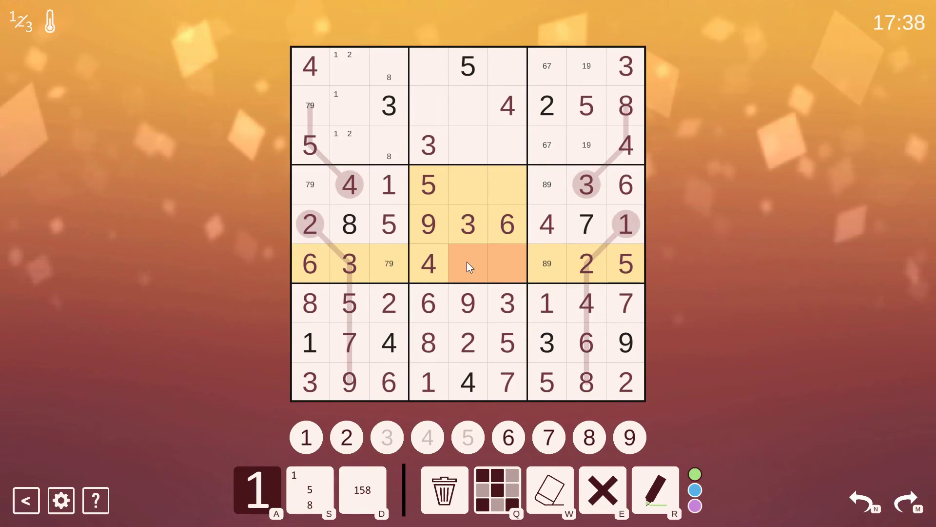
pyautogui.moveTo(467, 261); pyautogui.dragTo(500, 264)
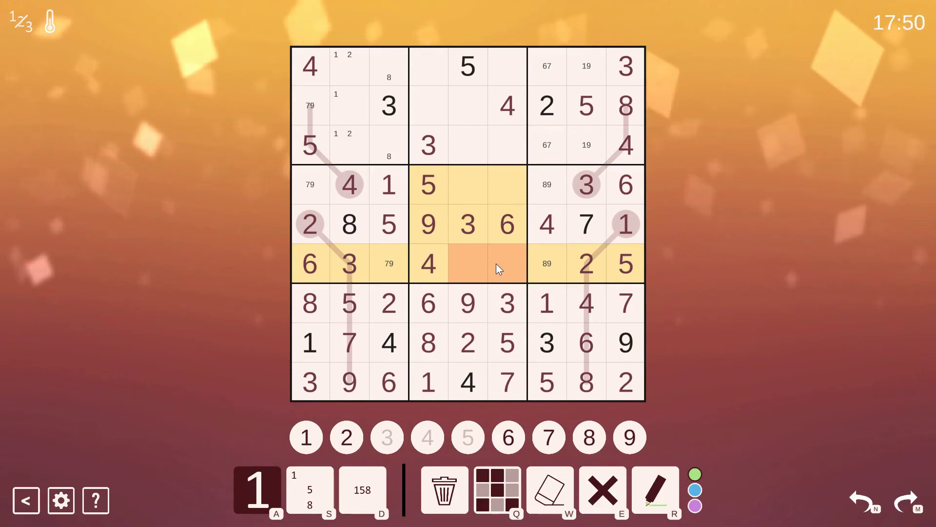
pyautogui.click(496, 264)
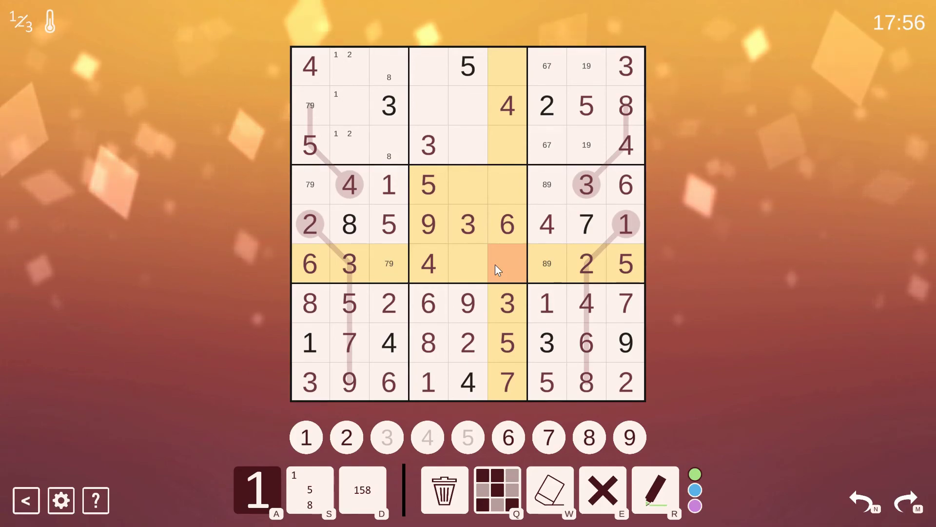
pyautogui.click(454, 268)
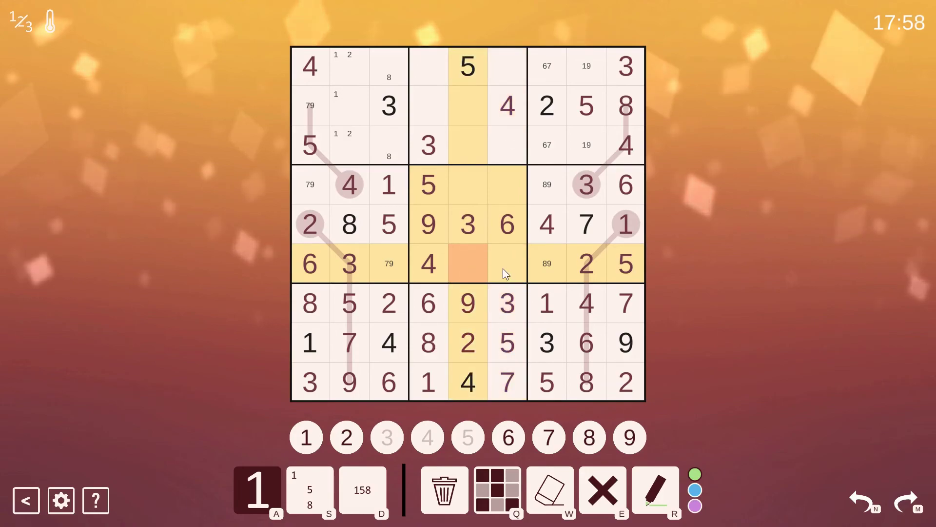
pyautogui.click(502, 269)
pyautogui.click(497, 183)
pyautogui.click(462, 183)
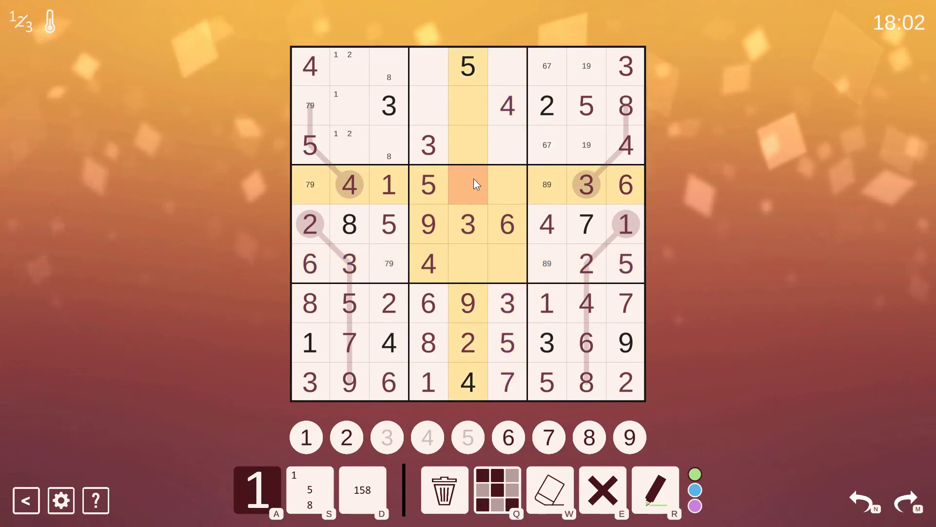
pyautogui.moveTo(474, 178); pyautogui.dragTo(456, 271)
# Corner-mark 7 in column 5's open cells and 1 in r6c5 and r6c6.
pyautogui.press('s')
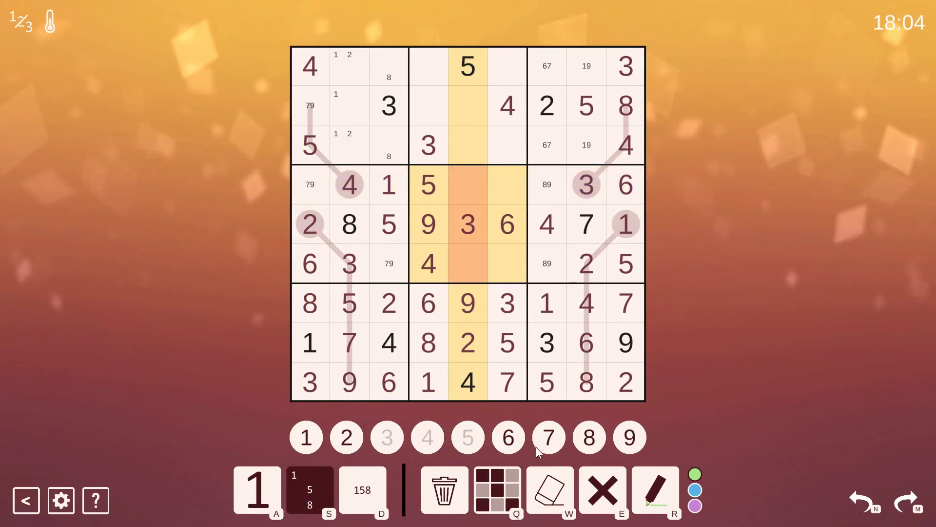
pyautogui.click(549, 439)
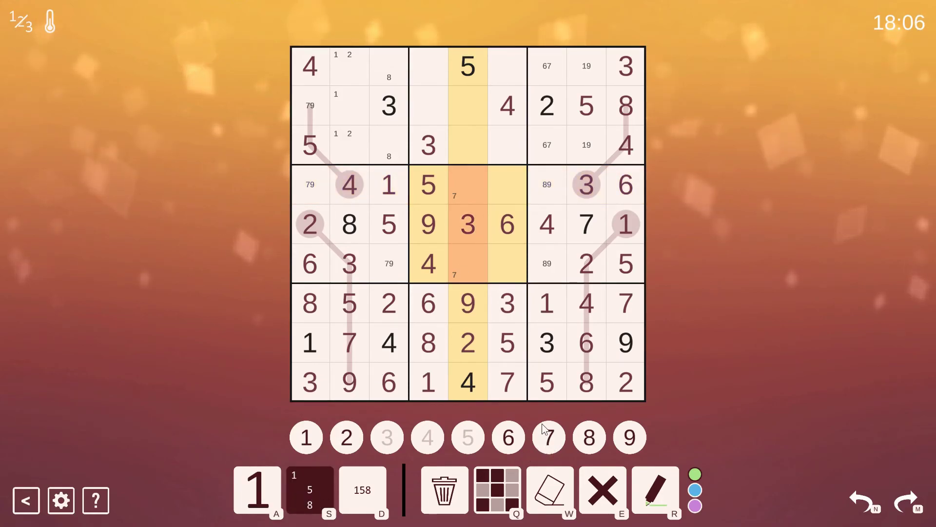
pyautogui.moveTo(475, 264); pyautogui.dragTo(489, 262)
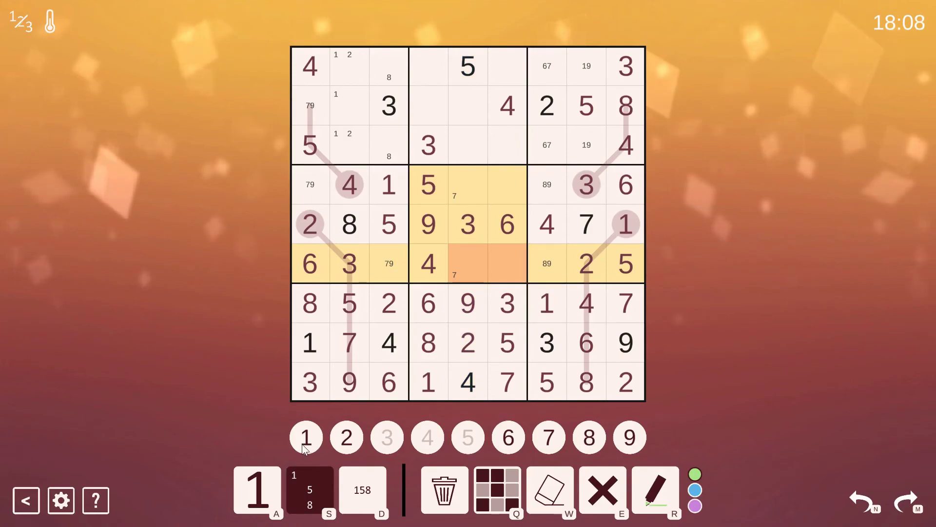
pyautogui.click(305, 446)
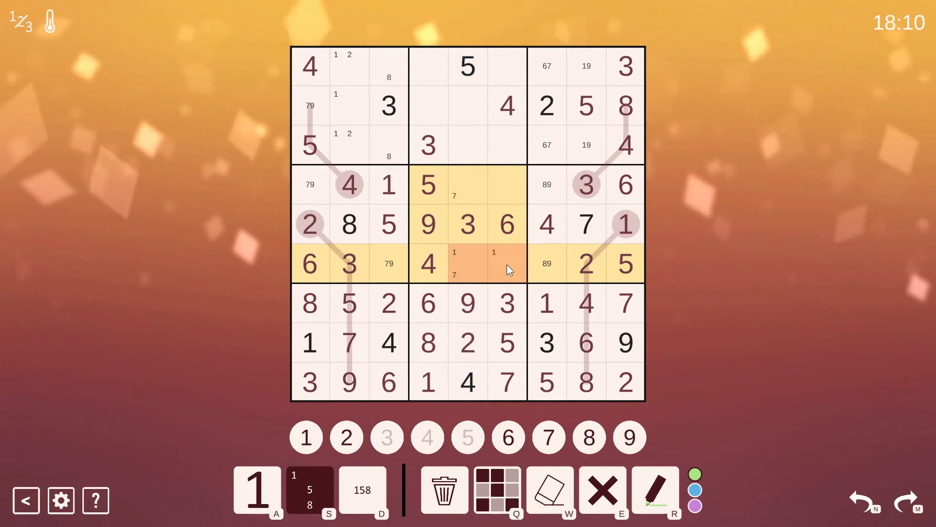
# Place 2 at r4c6.
pyautogui.click(500, 183)
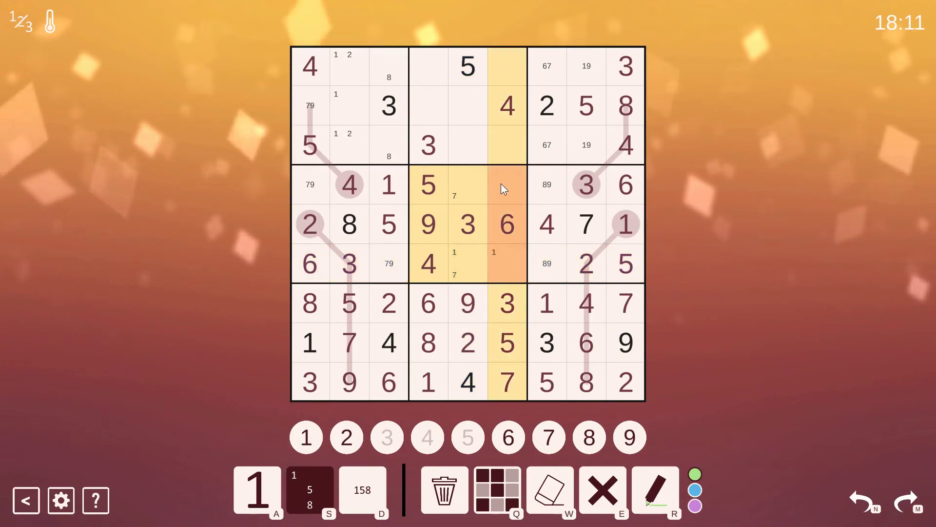
pyautogui.click(255, 502)
pyautogui.click(348, 437)
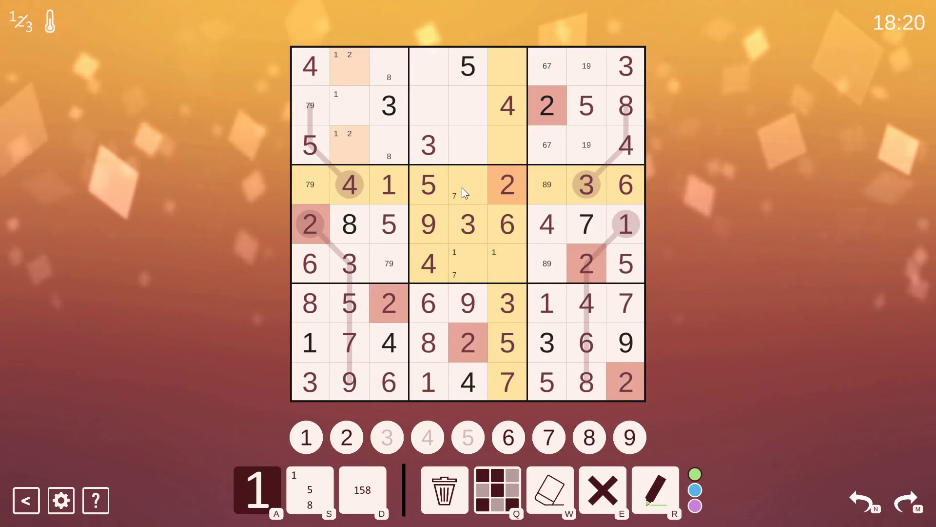
# Add candidate 8 to the centre box's unsolved cells, except r6c5.
pyautogui.moveTo(462, 188)
pyautogui.mouseDown()
pyautogui.moveTo(460, 229)
pyautogui.moveTo(519, 268)
pyautogui.mouseUp()
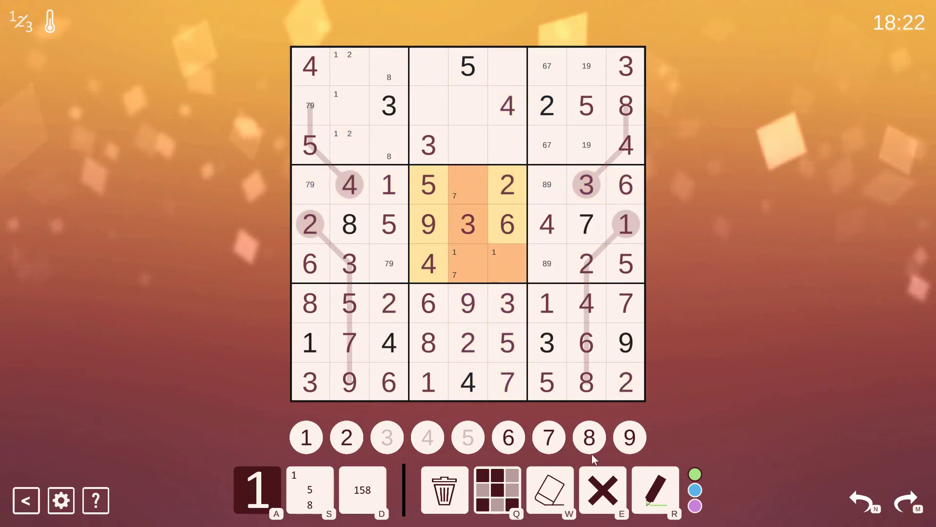
pyautogui.click(589, 437)
pyautogui.press('d')
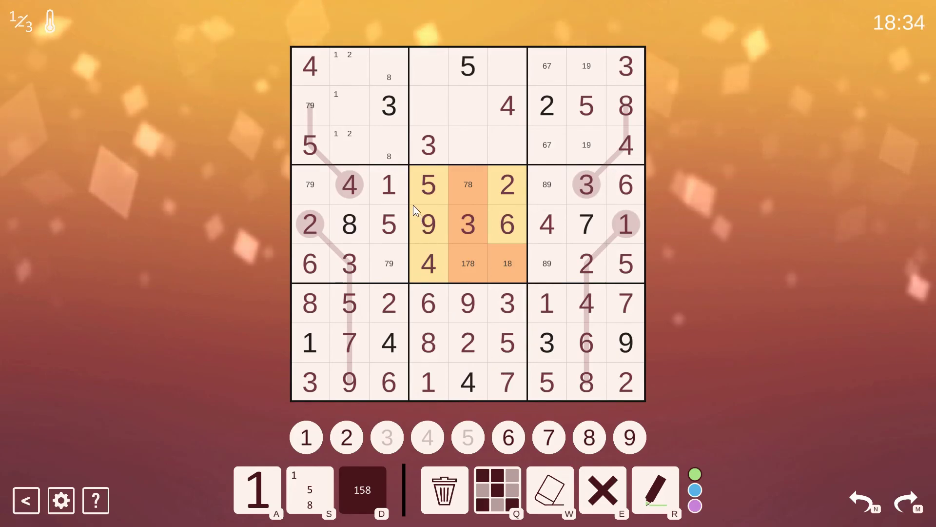
pyautogui.click(467, 273)
pyautogui.click(600, 434)
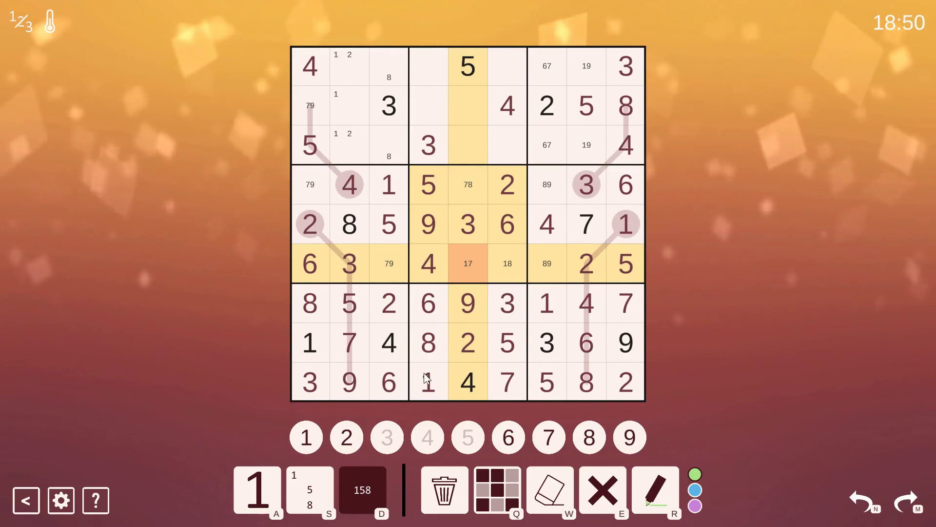
# Enter 2 at r1c4 and 7 at r2c4.
pyautogui.moveTo(431, 111); pyautogui.dragTo(429, 70)
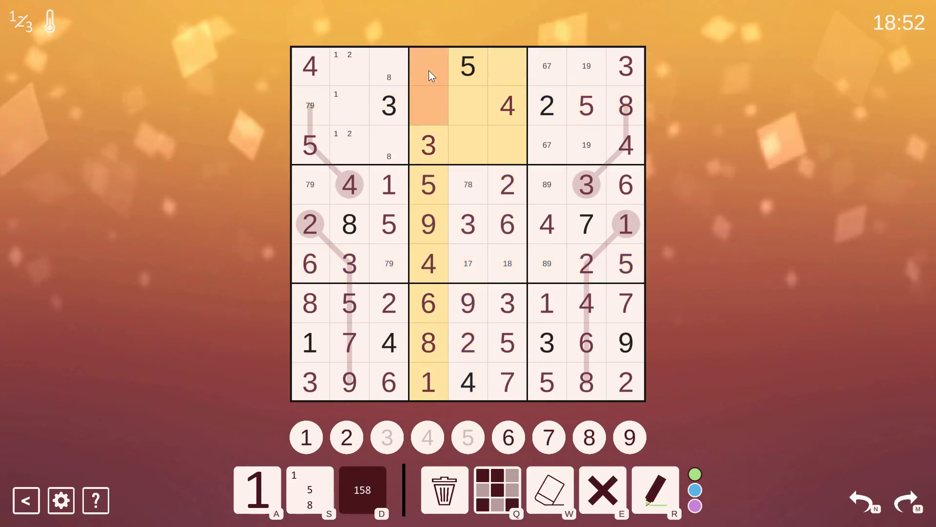
pyautogui.click(353, 438)
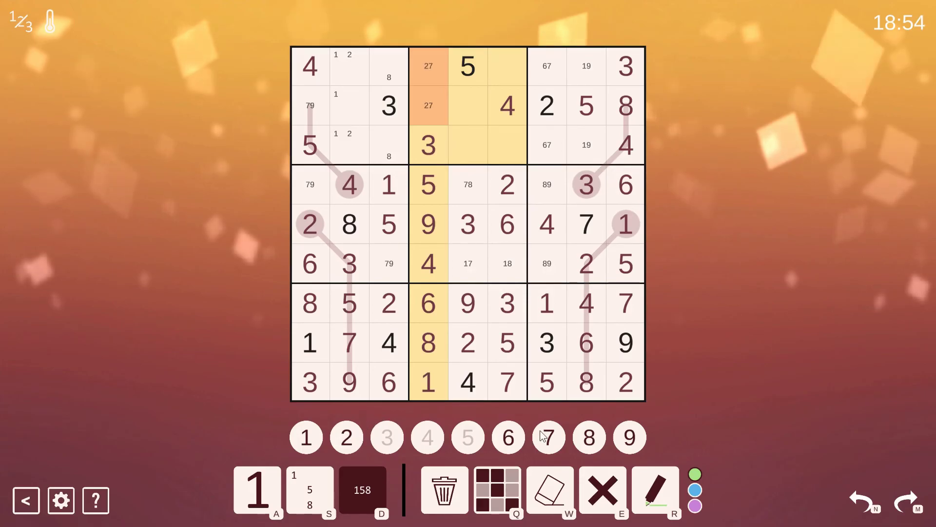
pyautogui.click(428, 68)
pyautogui.click(272, 495)
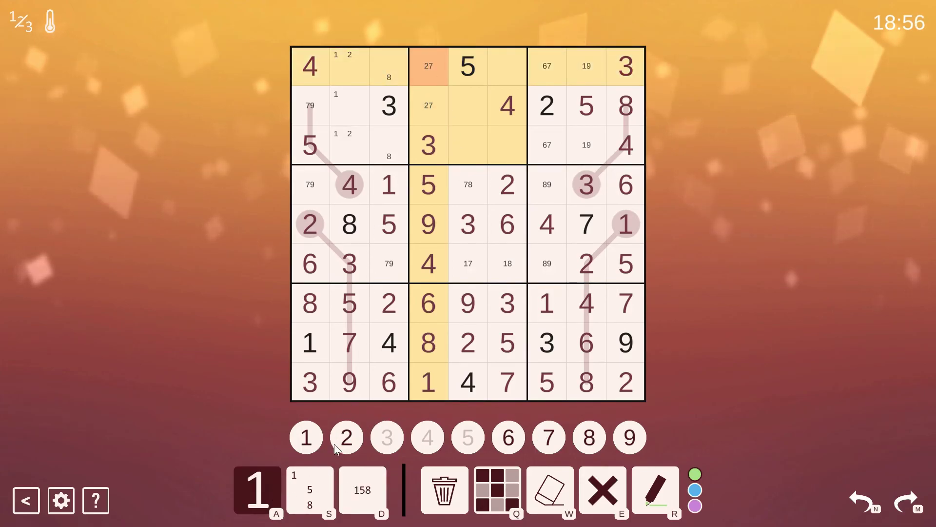
pyautogui.press('2')
pyautogui.press('Down')
pyautogui.click(545, 448)
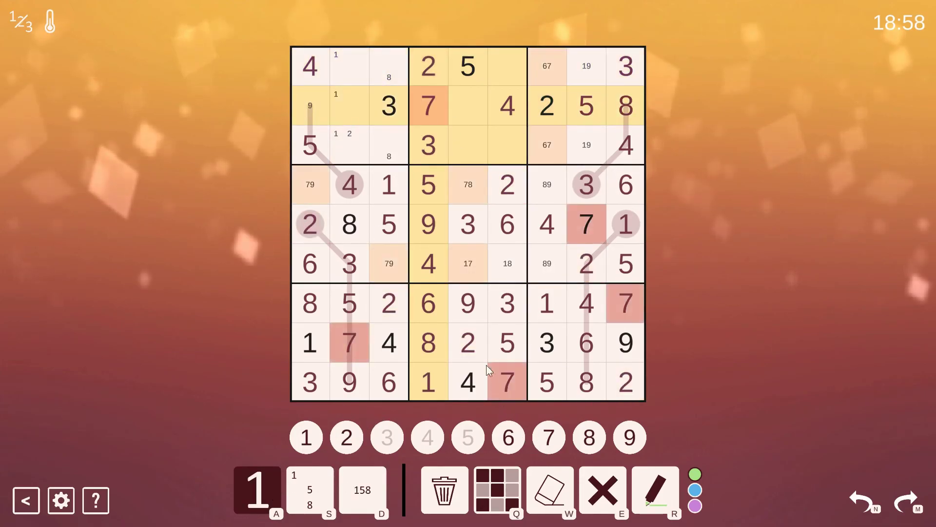
# Enter 2 at r3c2, 1 at r1c2 and 9 at r2c1.
pyautogui.click(422, 63)
pyautogui.click(355, 135)
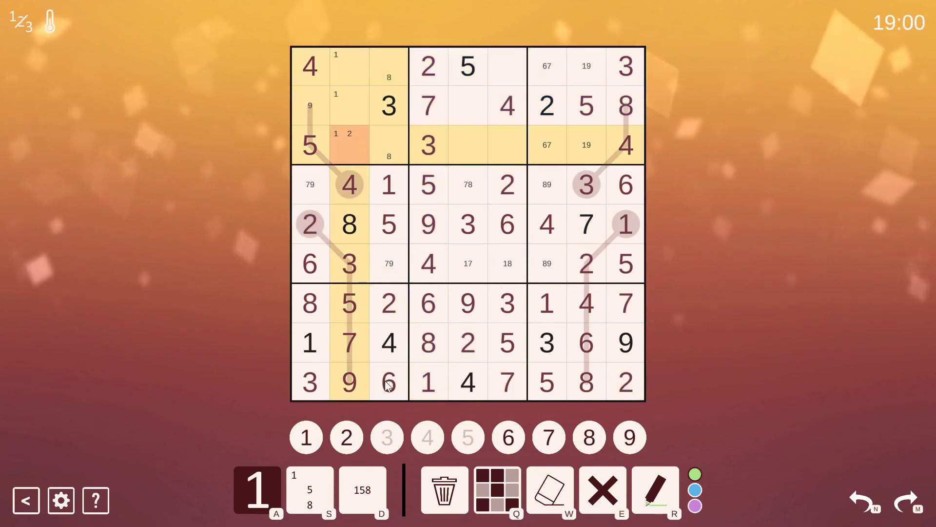
pyautogui.click(342, 439)
pyautogui.click(347, 65)
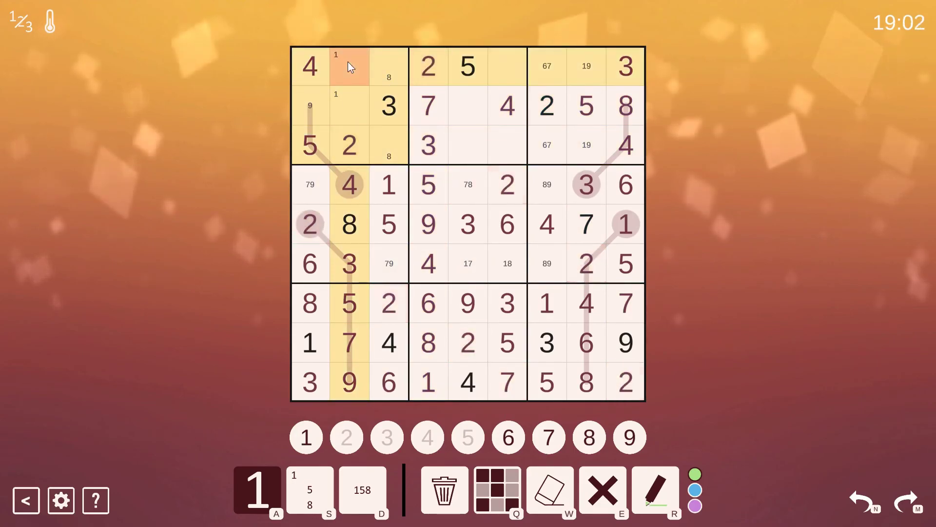
pyautogui.click(310, 437)
pyautogui.click(299, 116)
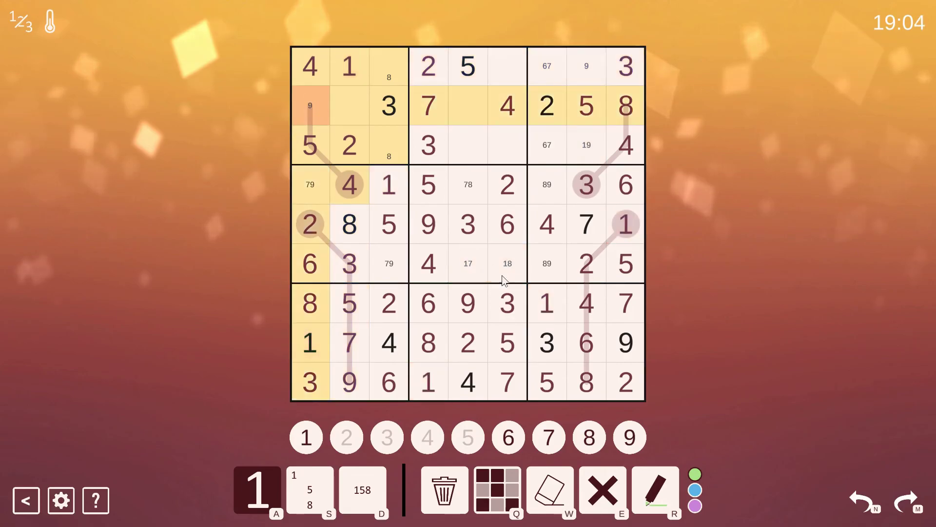
pyautogui.click(631, 439)
# Enter 7 at r4c1, 9 at r6c3 and 6 at r2c2.
pyautogui.click(306, 188)
pyautogui.click(548, 437)
pyautogui.click(387, 271)
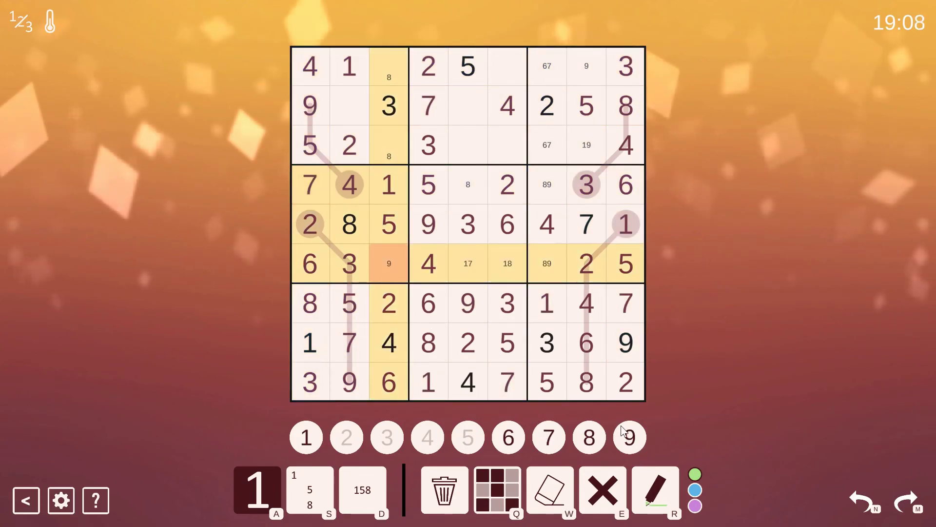
pyautogui.click(626, 433)
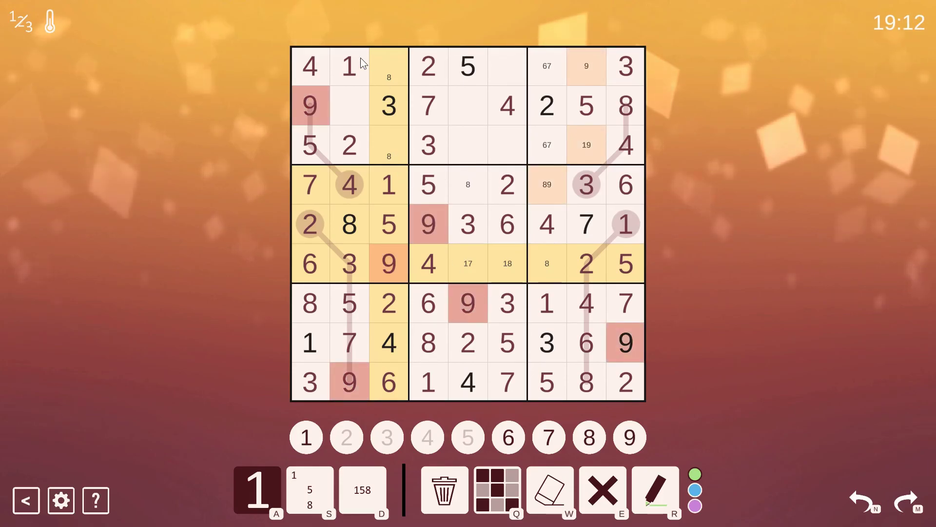
pyautogui.click(352, 107)
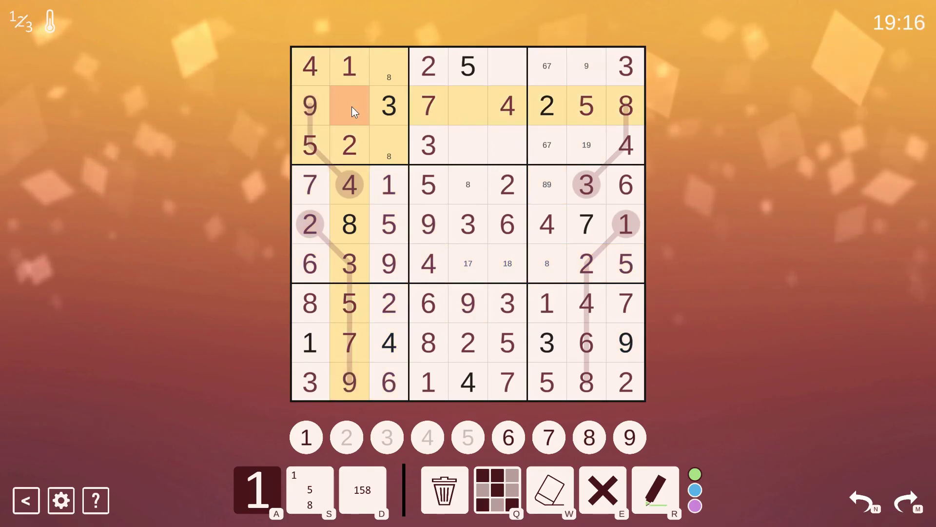
pyautogui.click(503, 437)
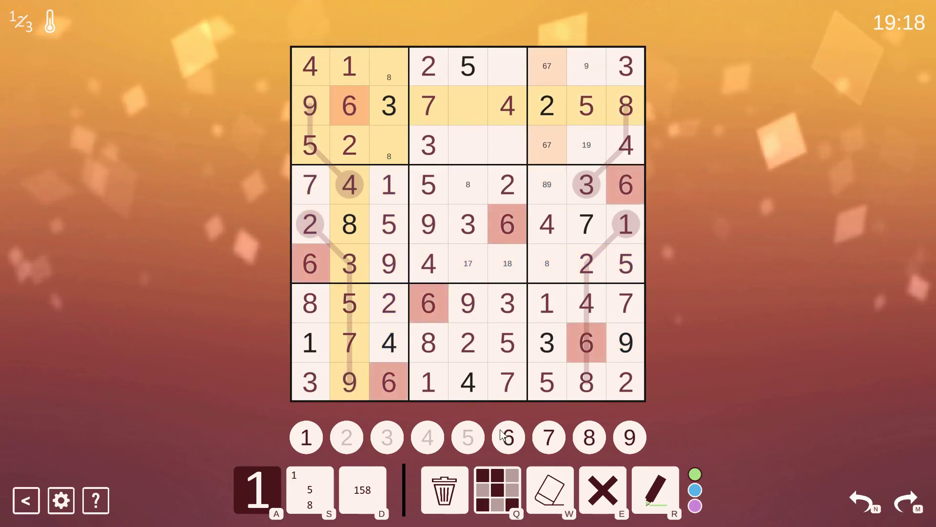
# Centre-mark 7 and 8 in r1c3 and r3c3.
pyautogui.moveTo(392, 153); pyautogui.dragTo(388, 66)
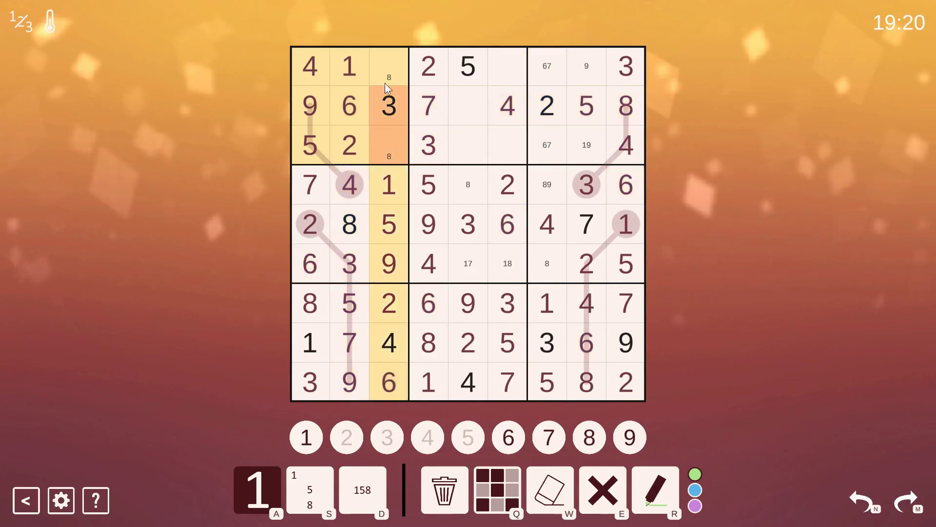
pyautogui.hotkey('shift', '7')
pyautogui.click(349, 495)
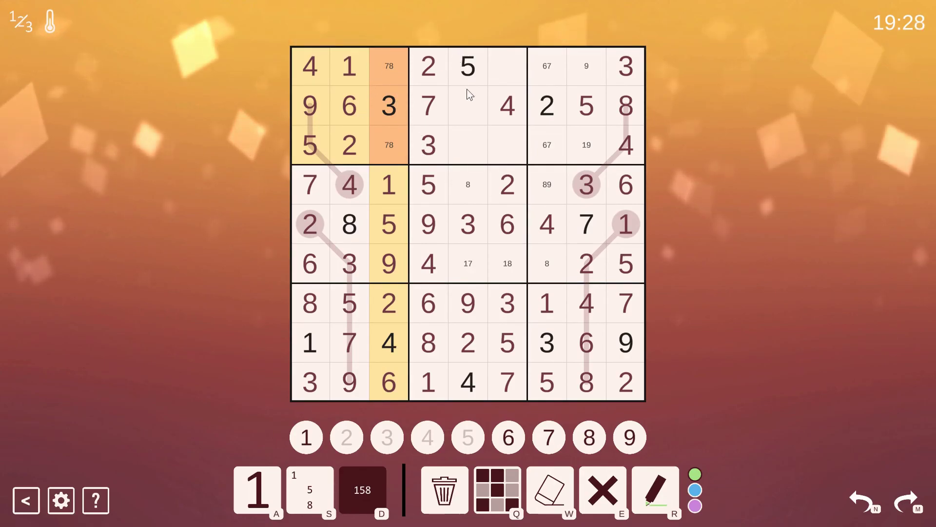
# Enter 9 at r1c8, 1 at r3c8 and 8 at r6c7.
pyautogui.click(587, 70)
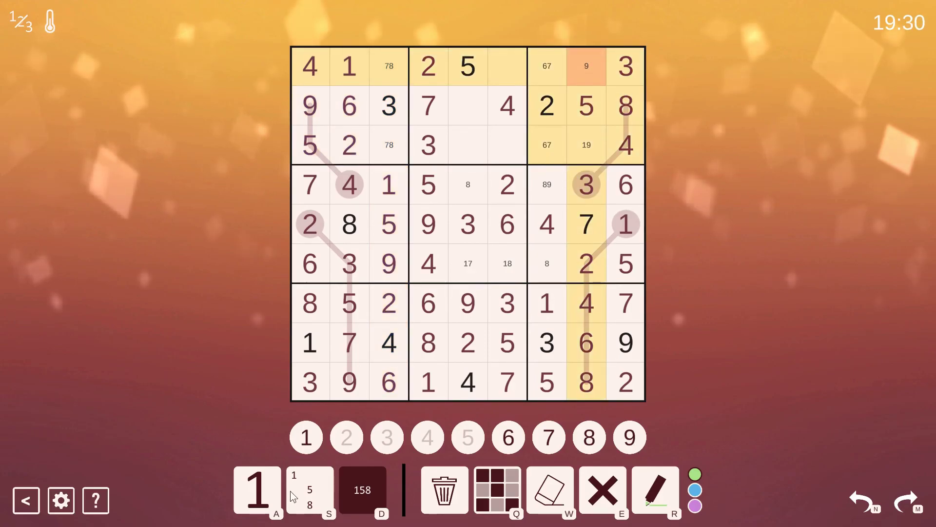
pyautogui.click(256, 477)
pyautogui.click(631, 438)
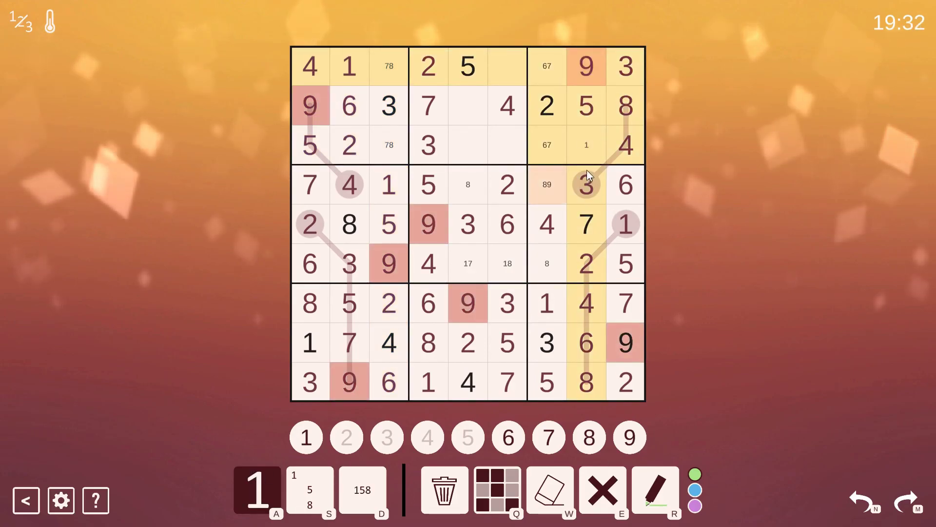
pyautogui.click(586, 146)
pyautogui.click(306, 437)
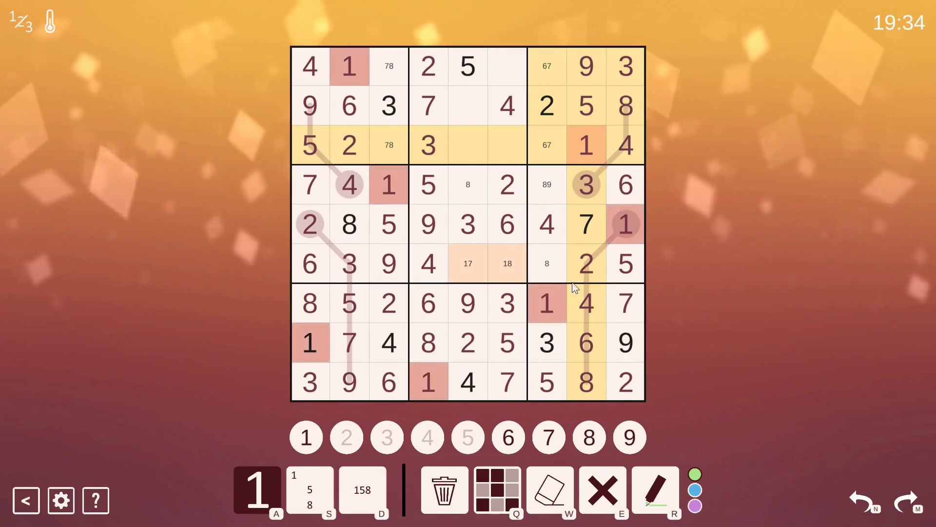
pyautogui.click(549, 265)
pyautogui.press('8')
# Enter 9 at r4c7, 1 at r6c6, 7 at r6c5 and 8 at r4c5.
pyautogui.click(548, 185)
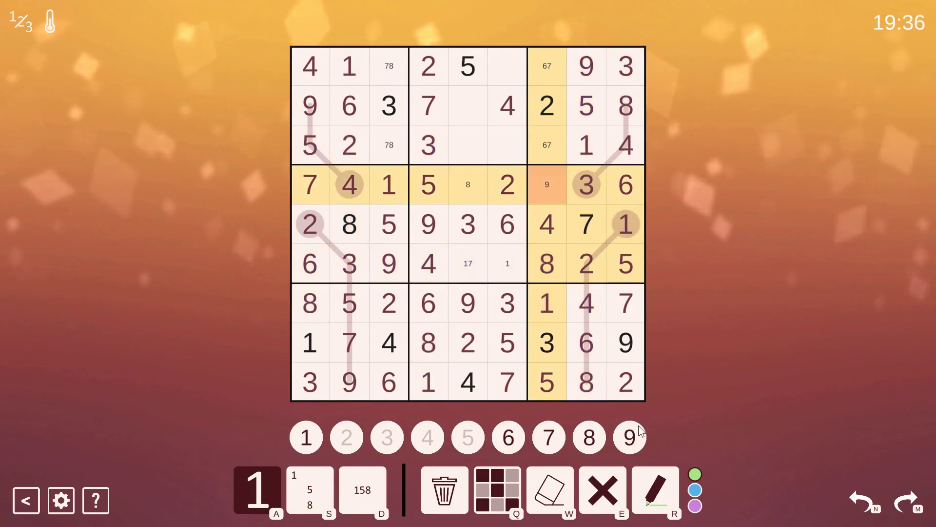
pyautogui.click(629, 438)
pyautogui.click(510, 267)
pyautogui.click(306, 438)
pyautogui.click(469, 263)
pyautogui.click(554, 428)
pyautogui.click(472, 186)
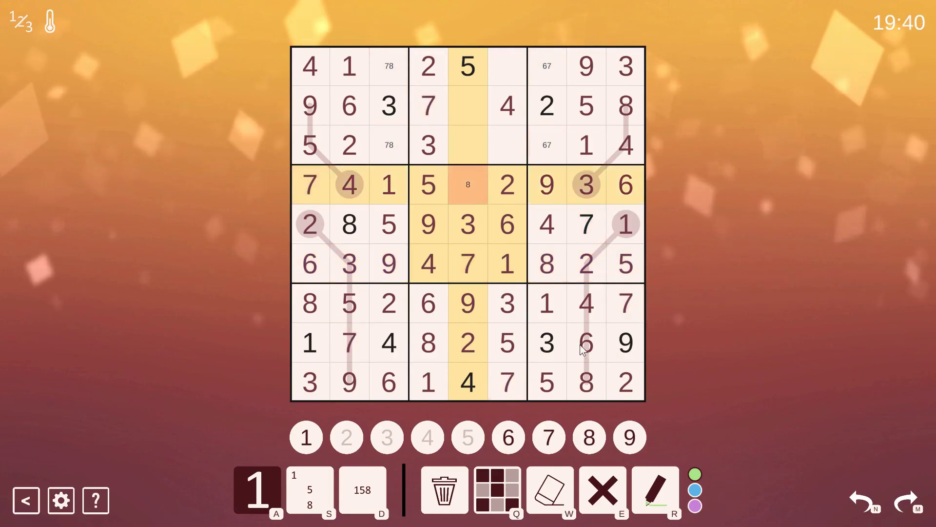
pyautogui.click(586, 441)
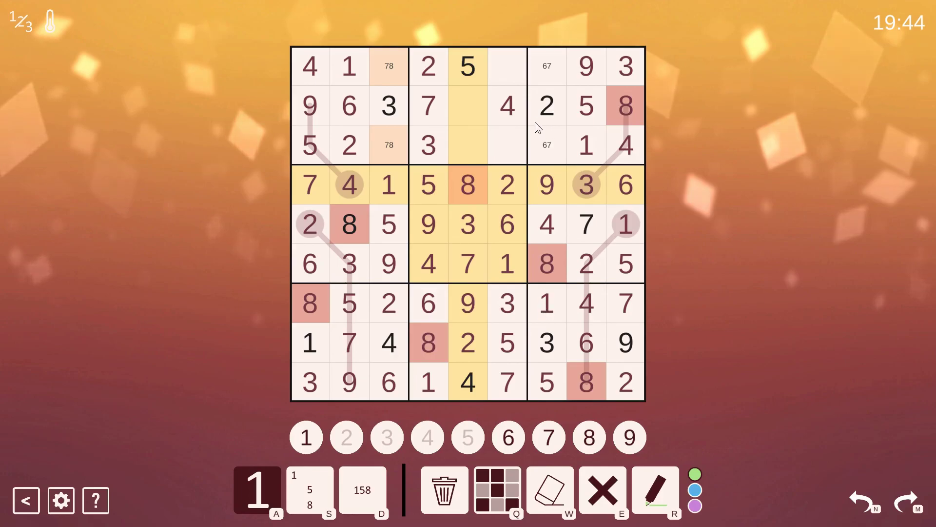
# Enter 8 at r1c6, 7 at r1c3, 8 at r3c3 and 6 at r1c7.
pyautogui.click(506, 67)
pyautogui.click(591, 437)
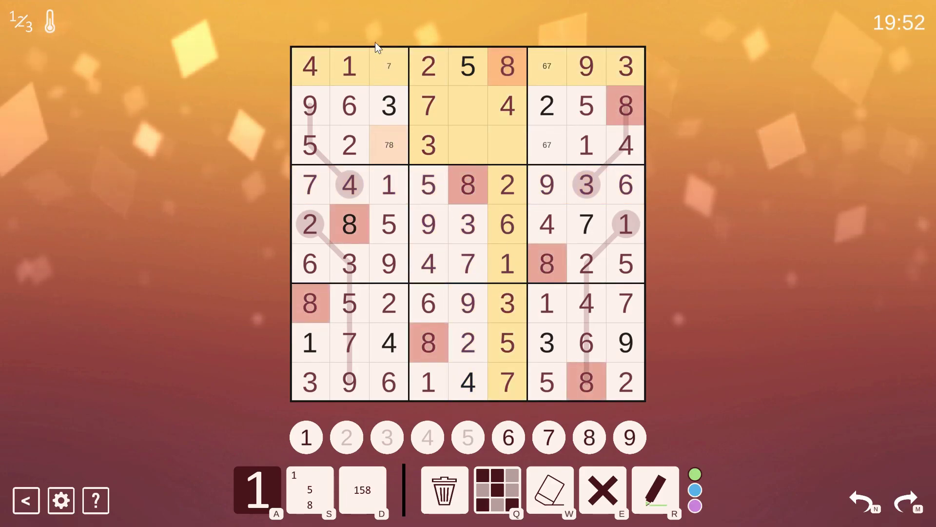
pyautogui.click(386, 68)
pyautogui.click(545, 433)
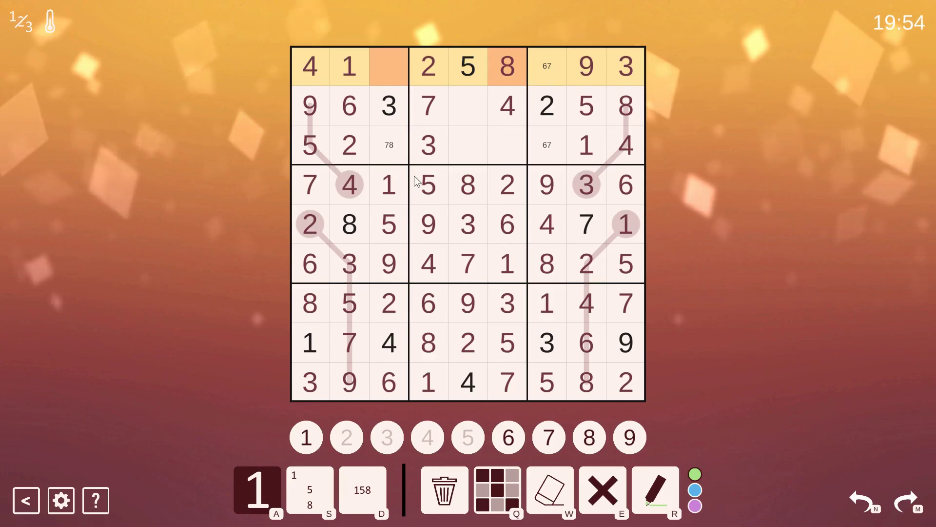
pyautogui.click(379, 71)
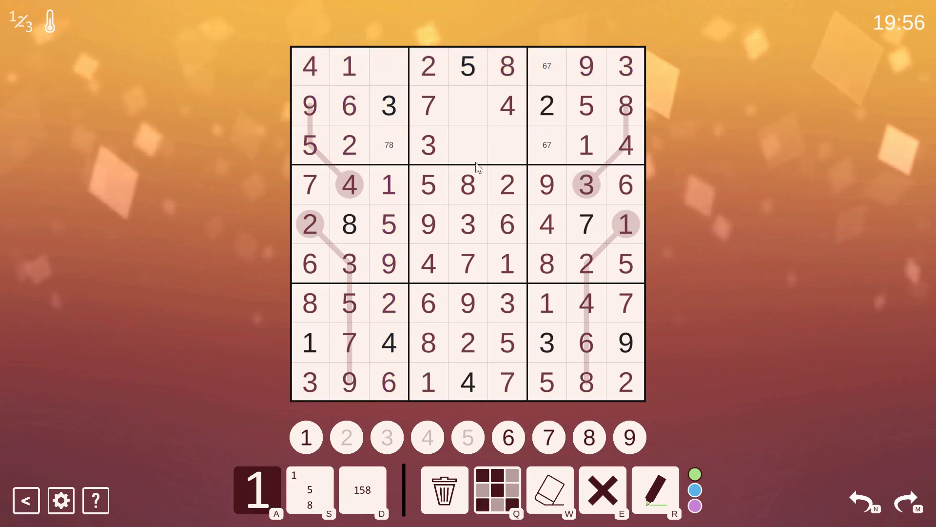
pyautogui.click(388, 66)
pyautogui.click(550, 436)
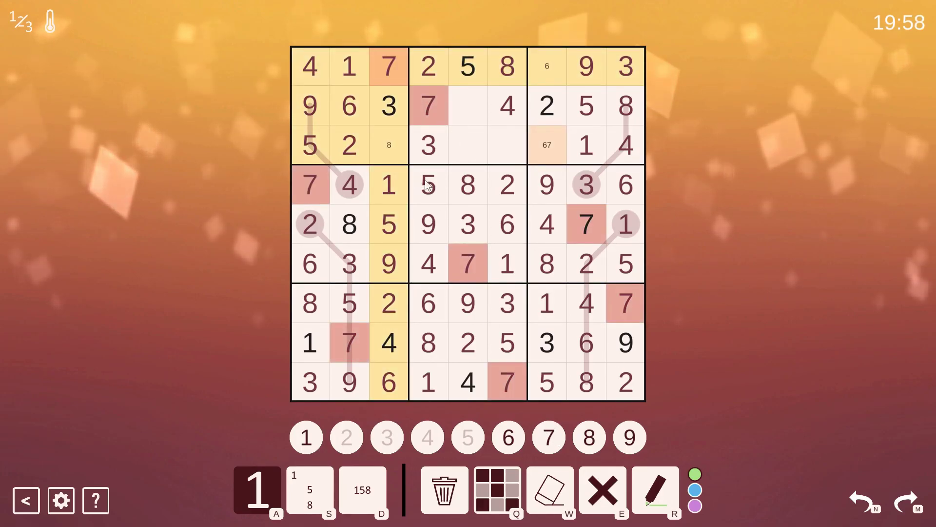
pyautogui.click(389, 146)
pyautogui.press('8')
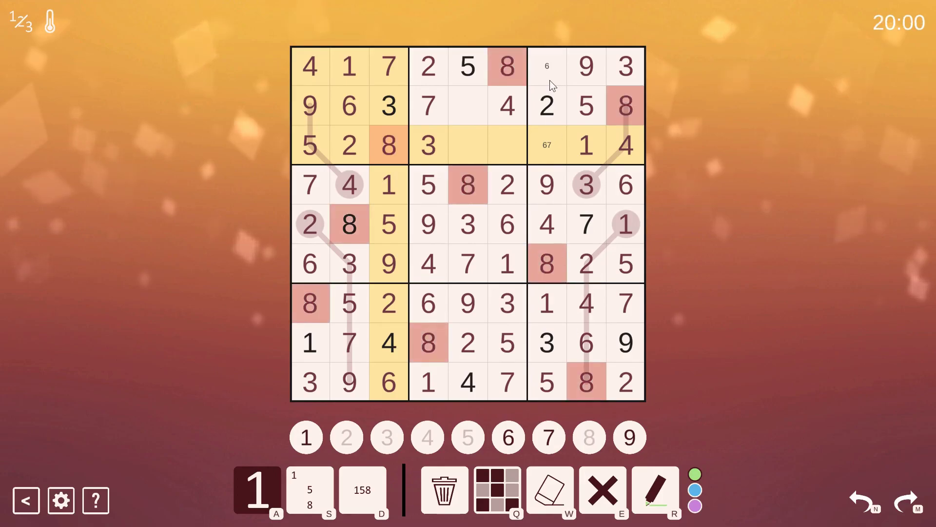
pyautogui.click(549, 80)
pyautogui.press('6')
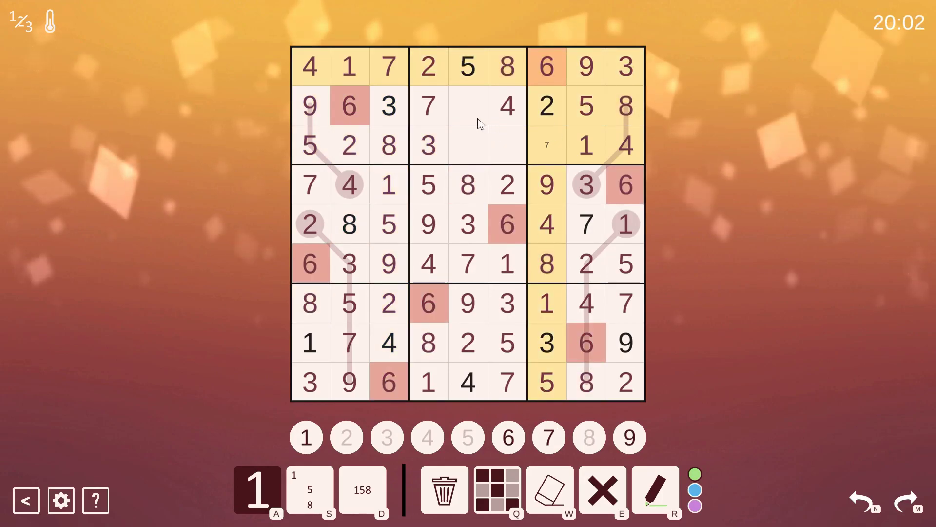
# Enter 1 at r2c5 and 6, 9, 7 in r3c5–r3c7 to finish the grid.
pyautogui.click(477, 123)
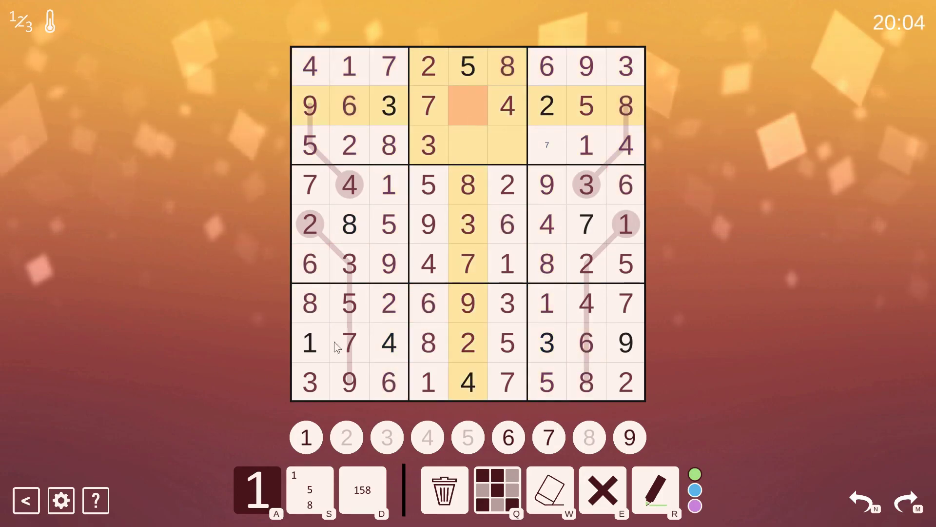
pyautogui.click(297, 439)
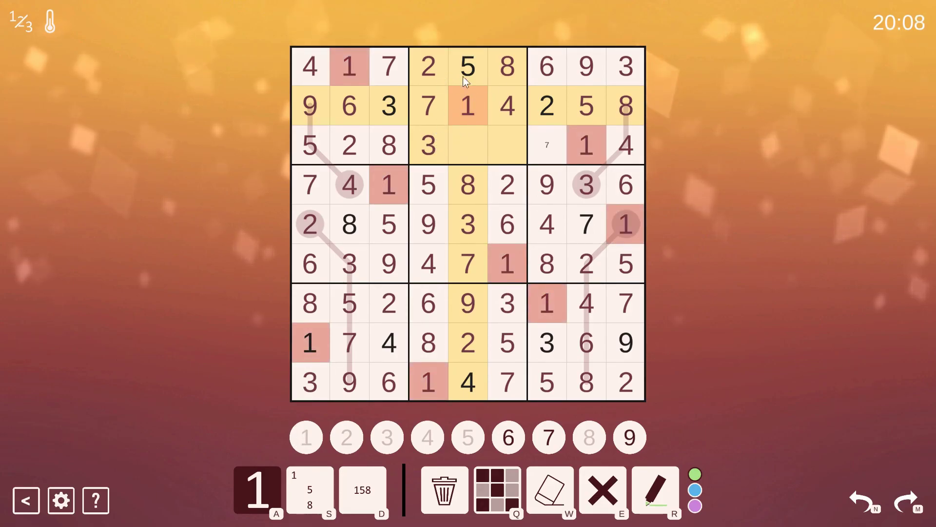
pyautogui.click(473, 138)
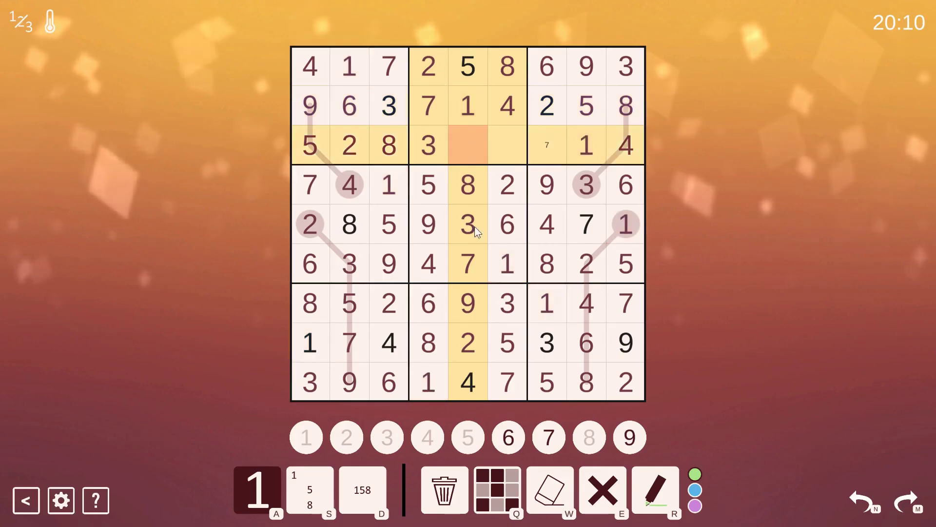
pyautogui.click(509, 438)
pyautogui.click(502, 145)
pyautogui.click(629, 438)
pyautogui.click(560, 135)
pyautogui.click(548, 432)
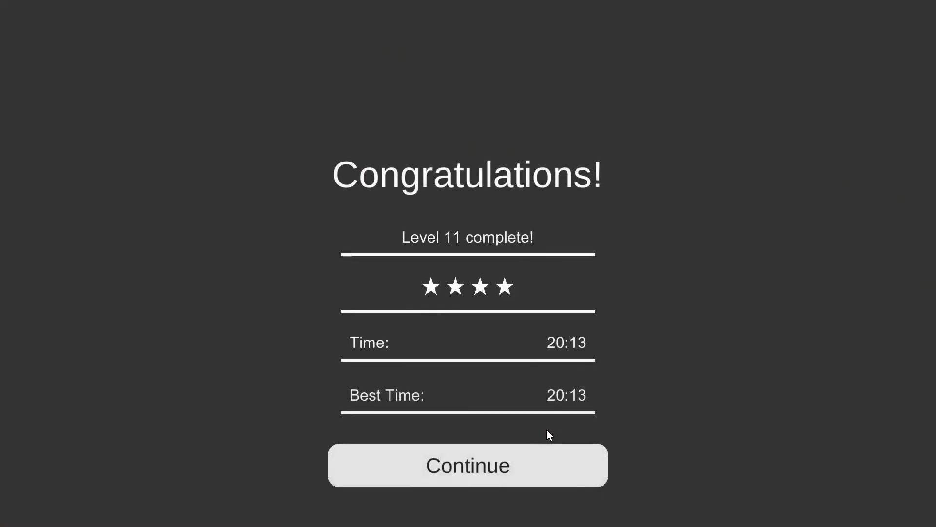